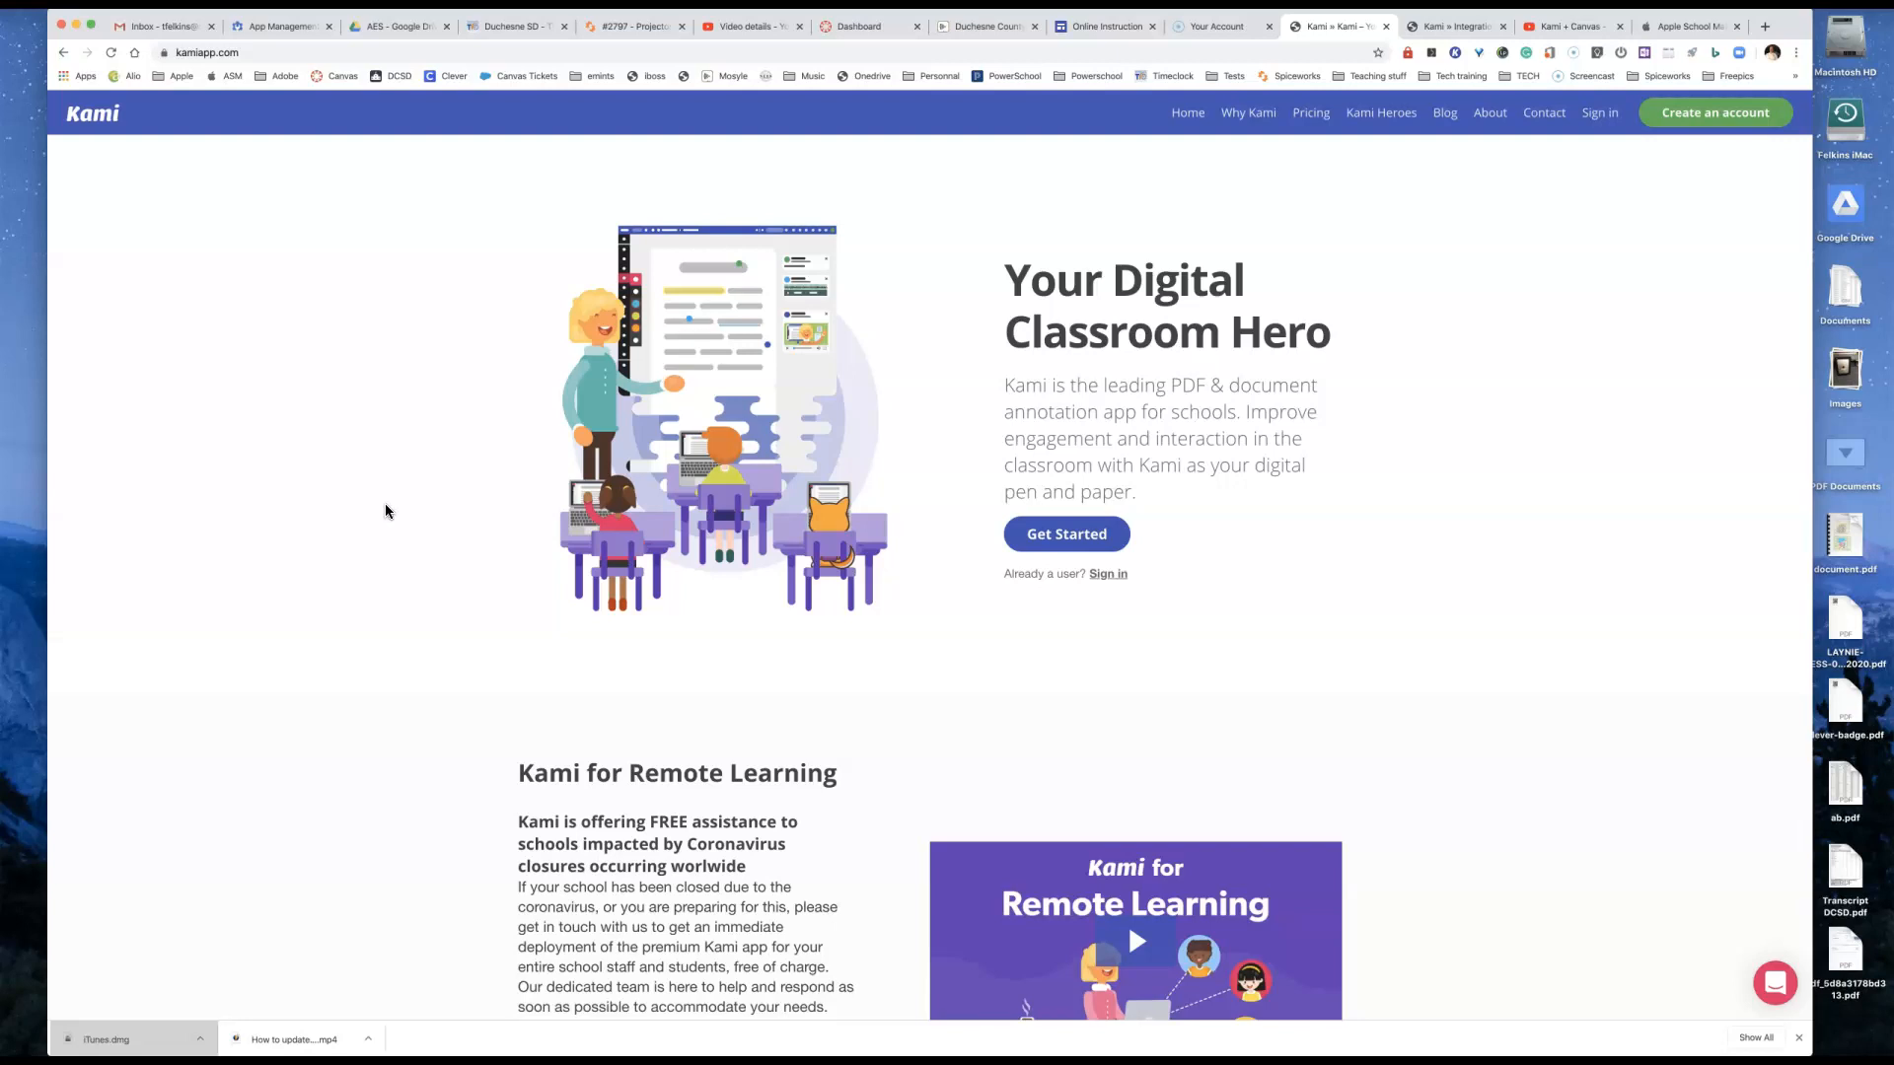
Step: Switch to Canvas and start a new assignment in the eMINTS course named "Example assignment", with its grade displayed as Points
{"action": "left_click", "coordinate": [845, 27]}
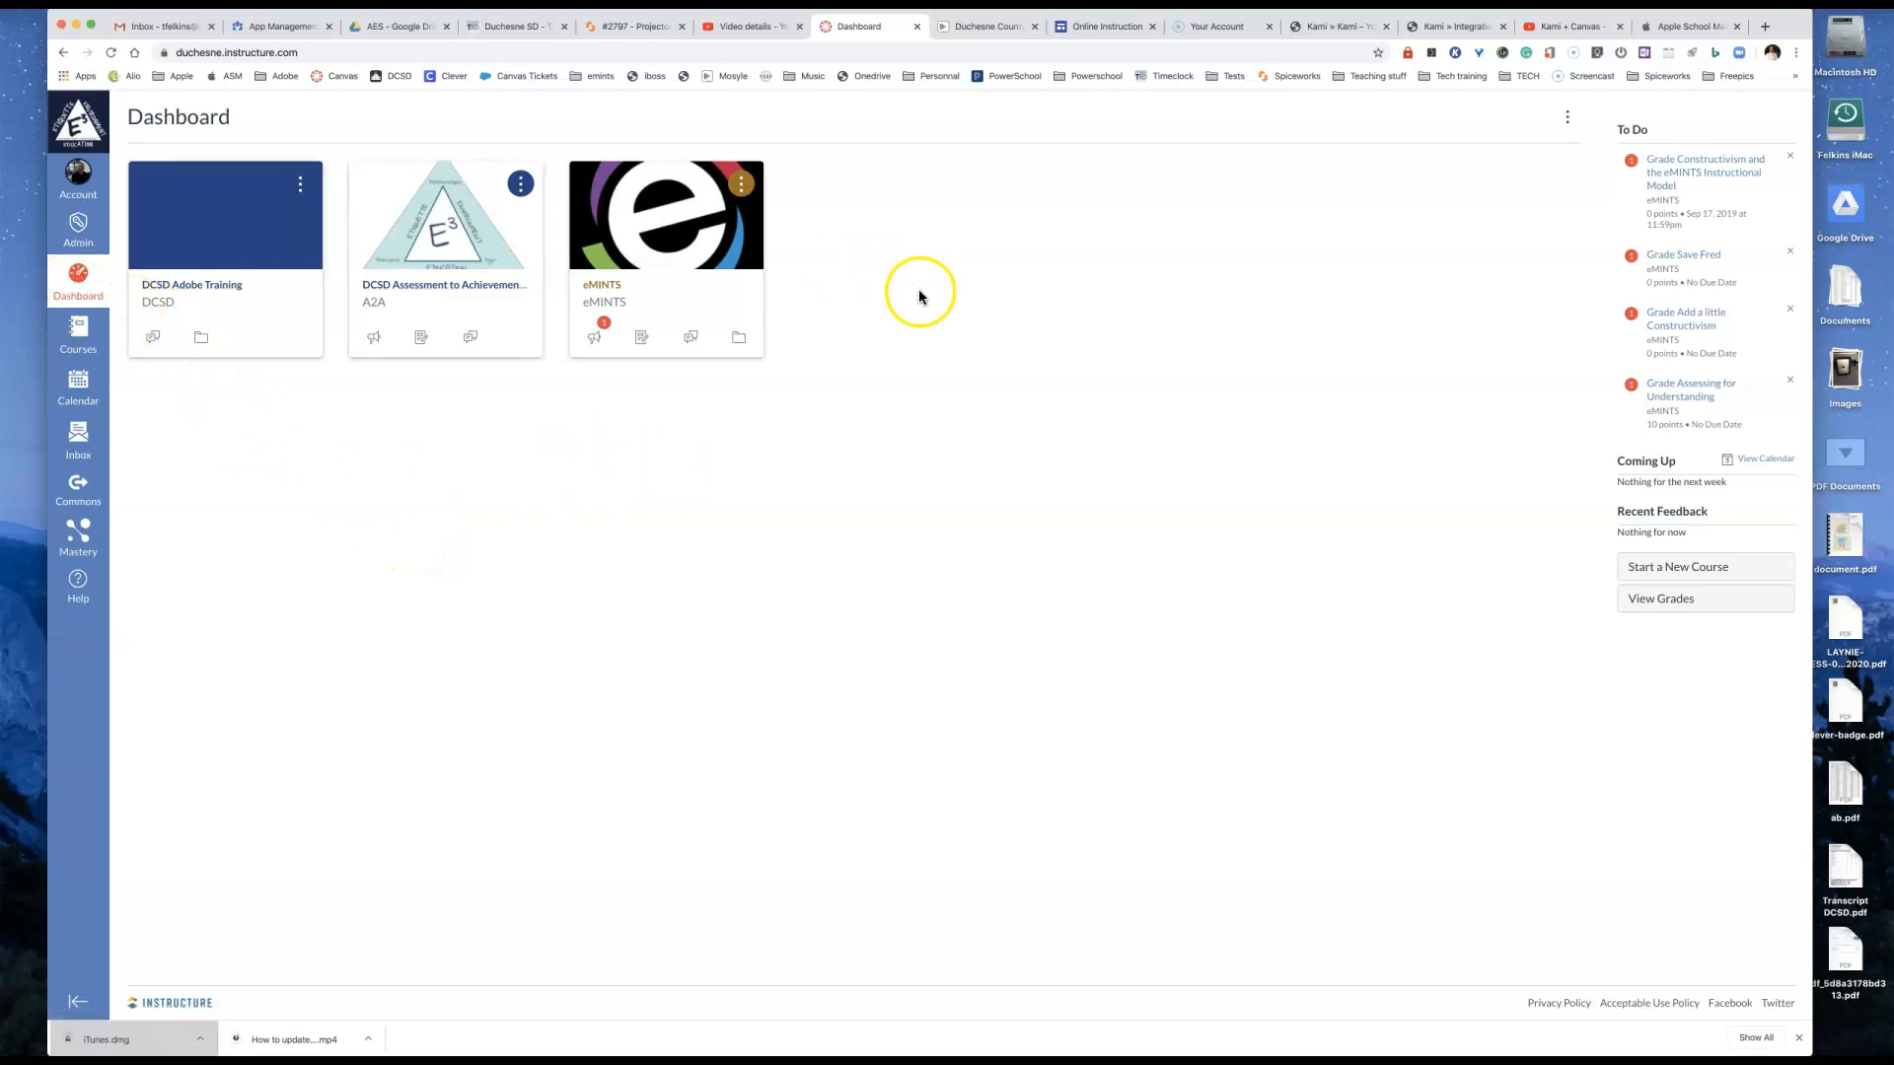
{"action": "left_click", "coordinate": [664, 243]}
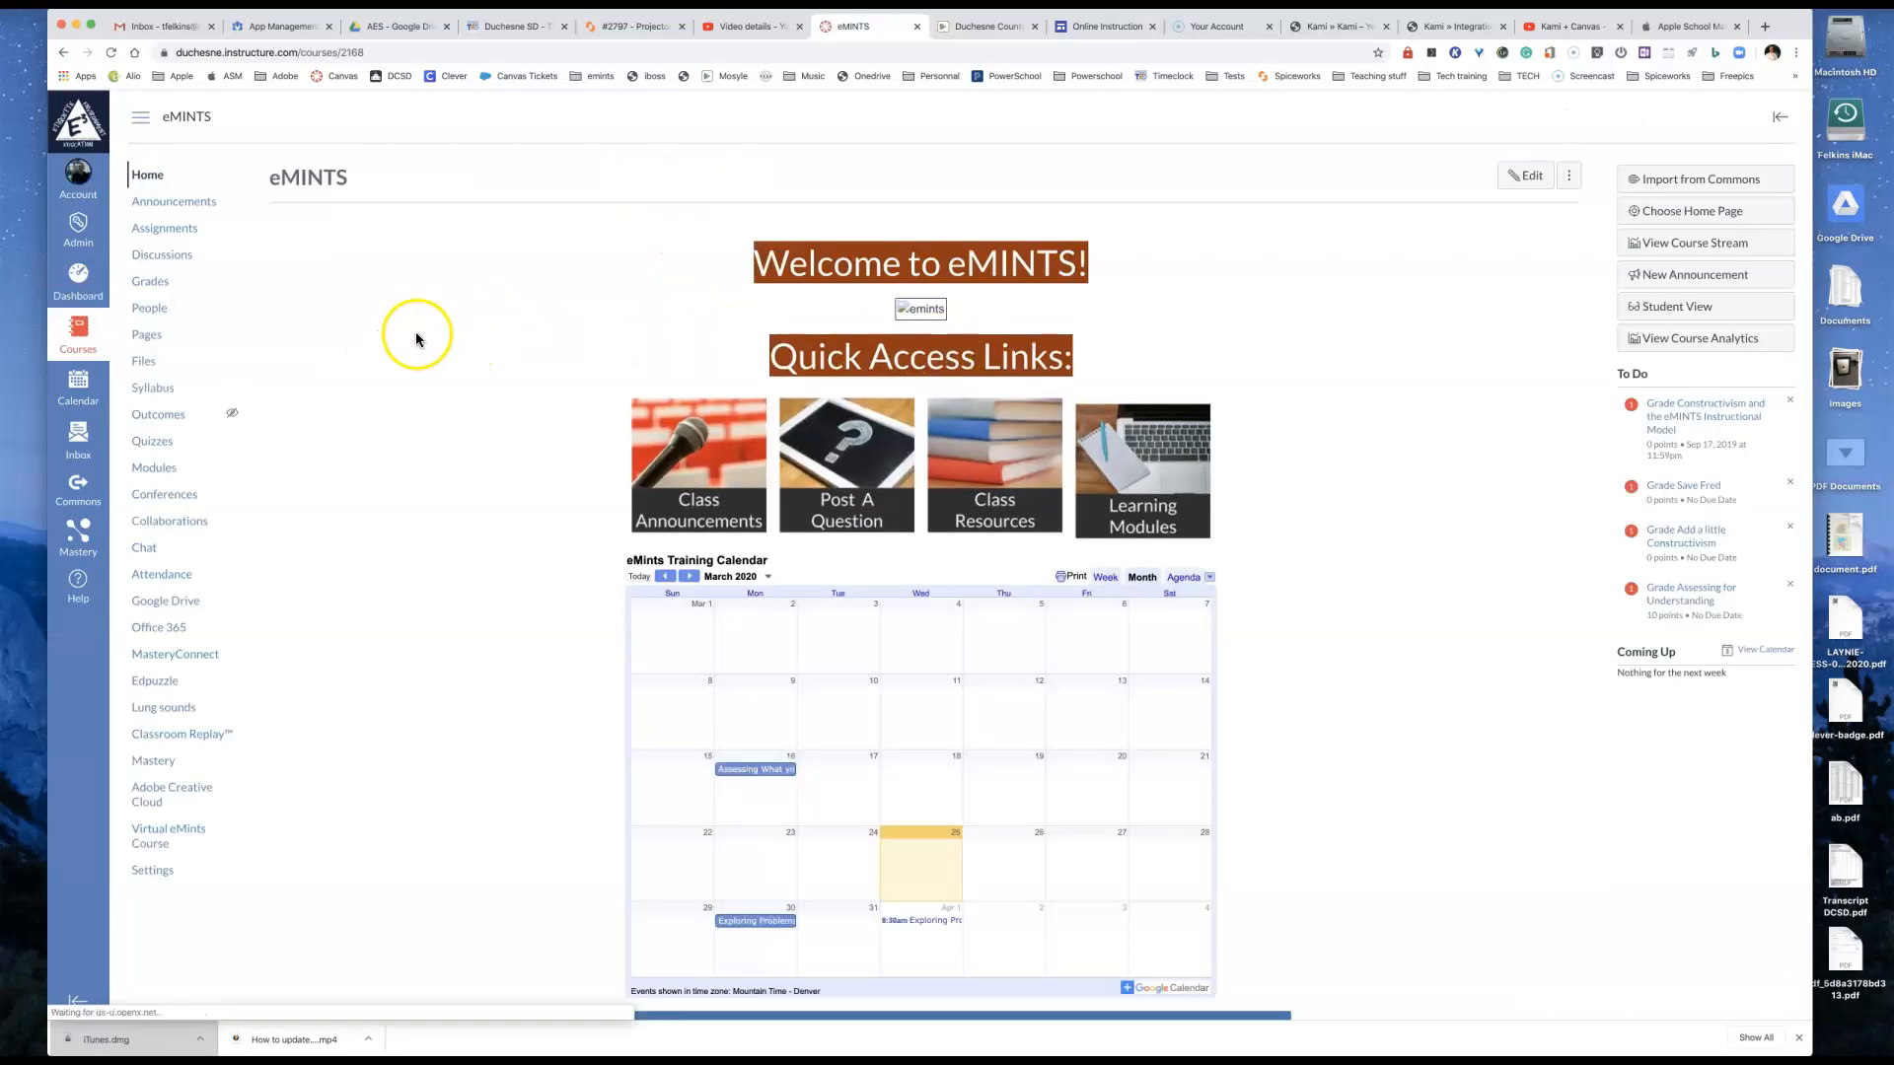
{"action": "left_click", "coordinate": [180, 233]}
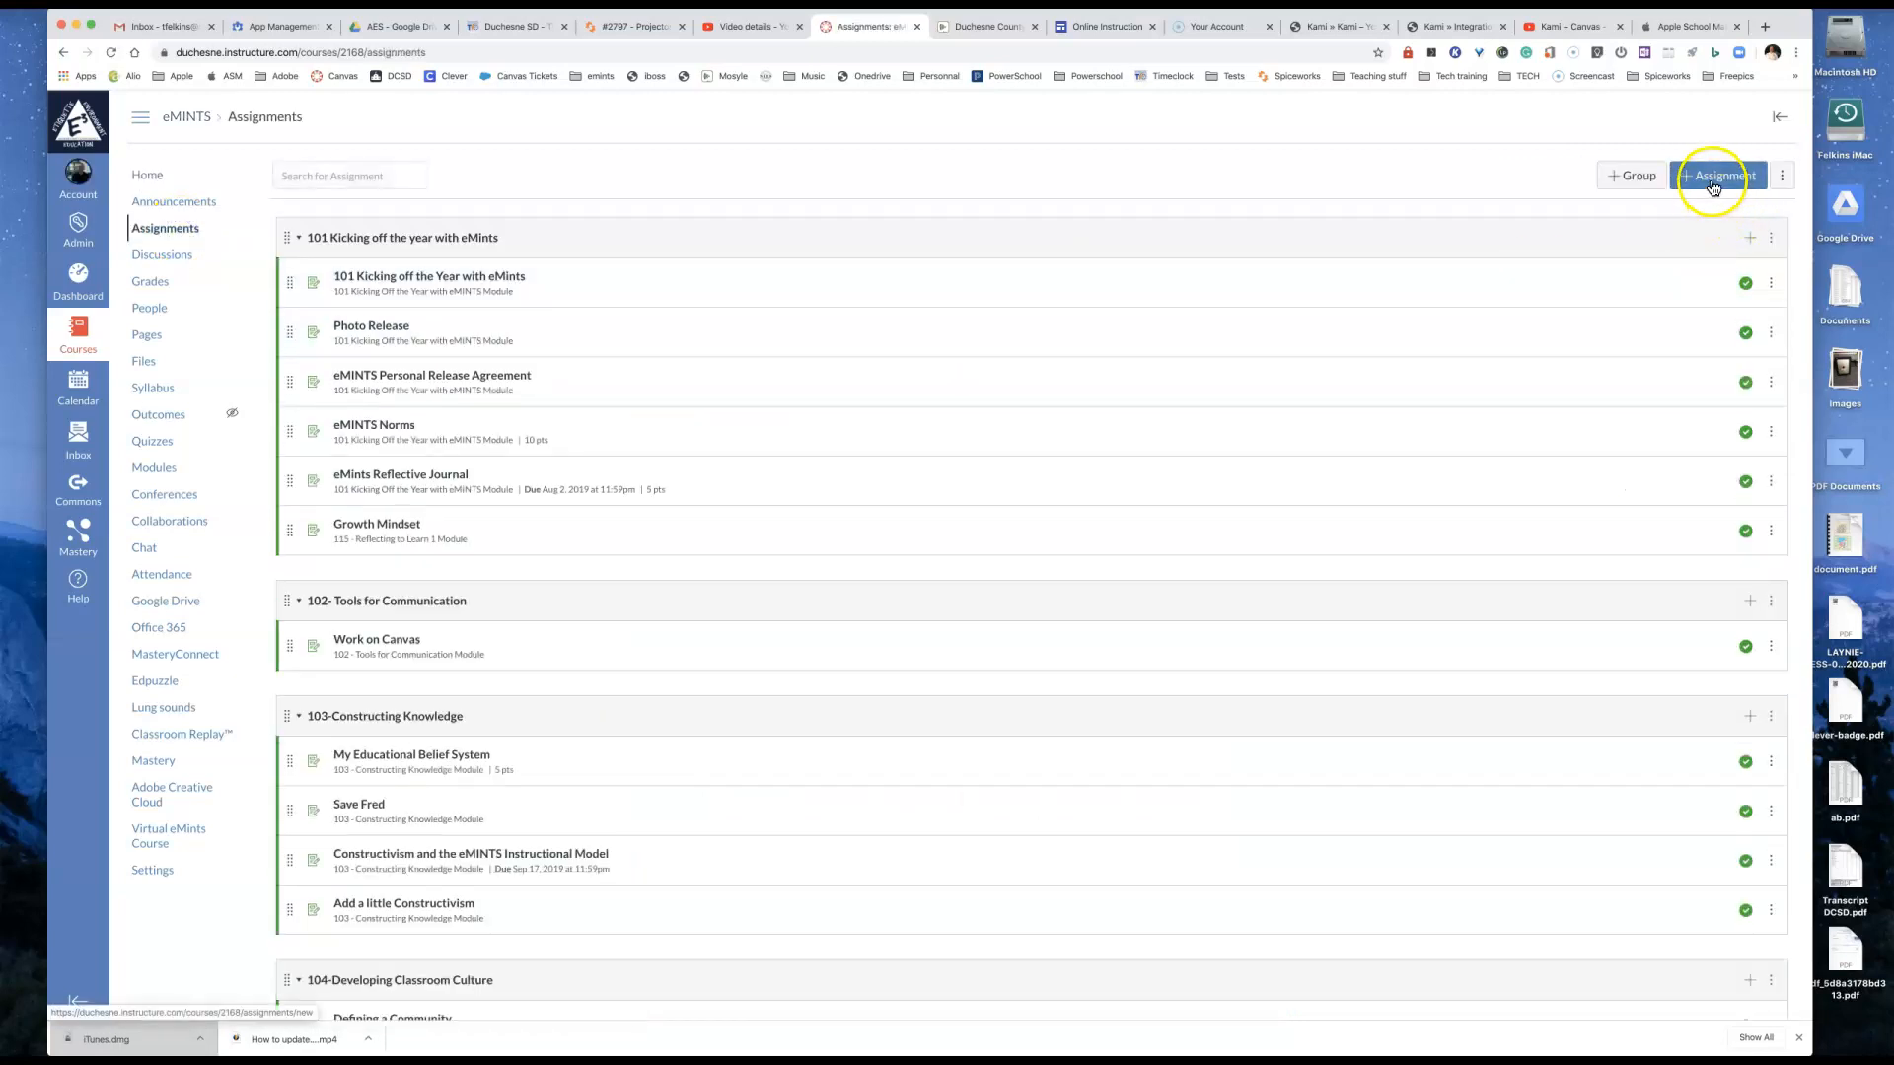
{"action": "left_click", "coordinate": [1711, 186]}
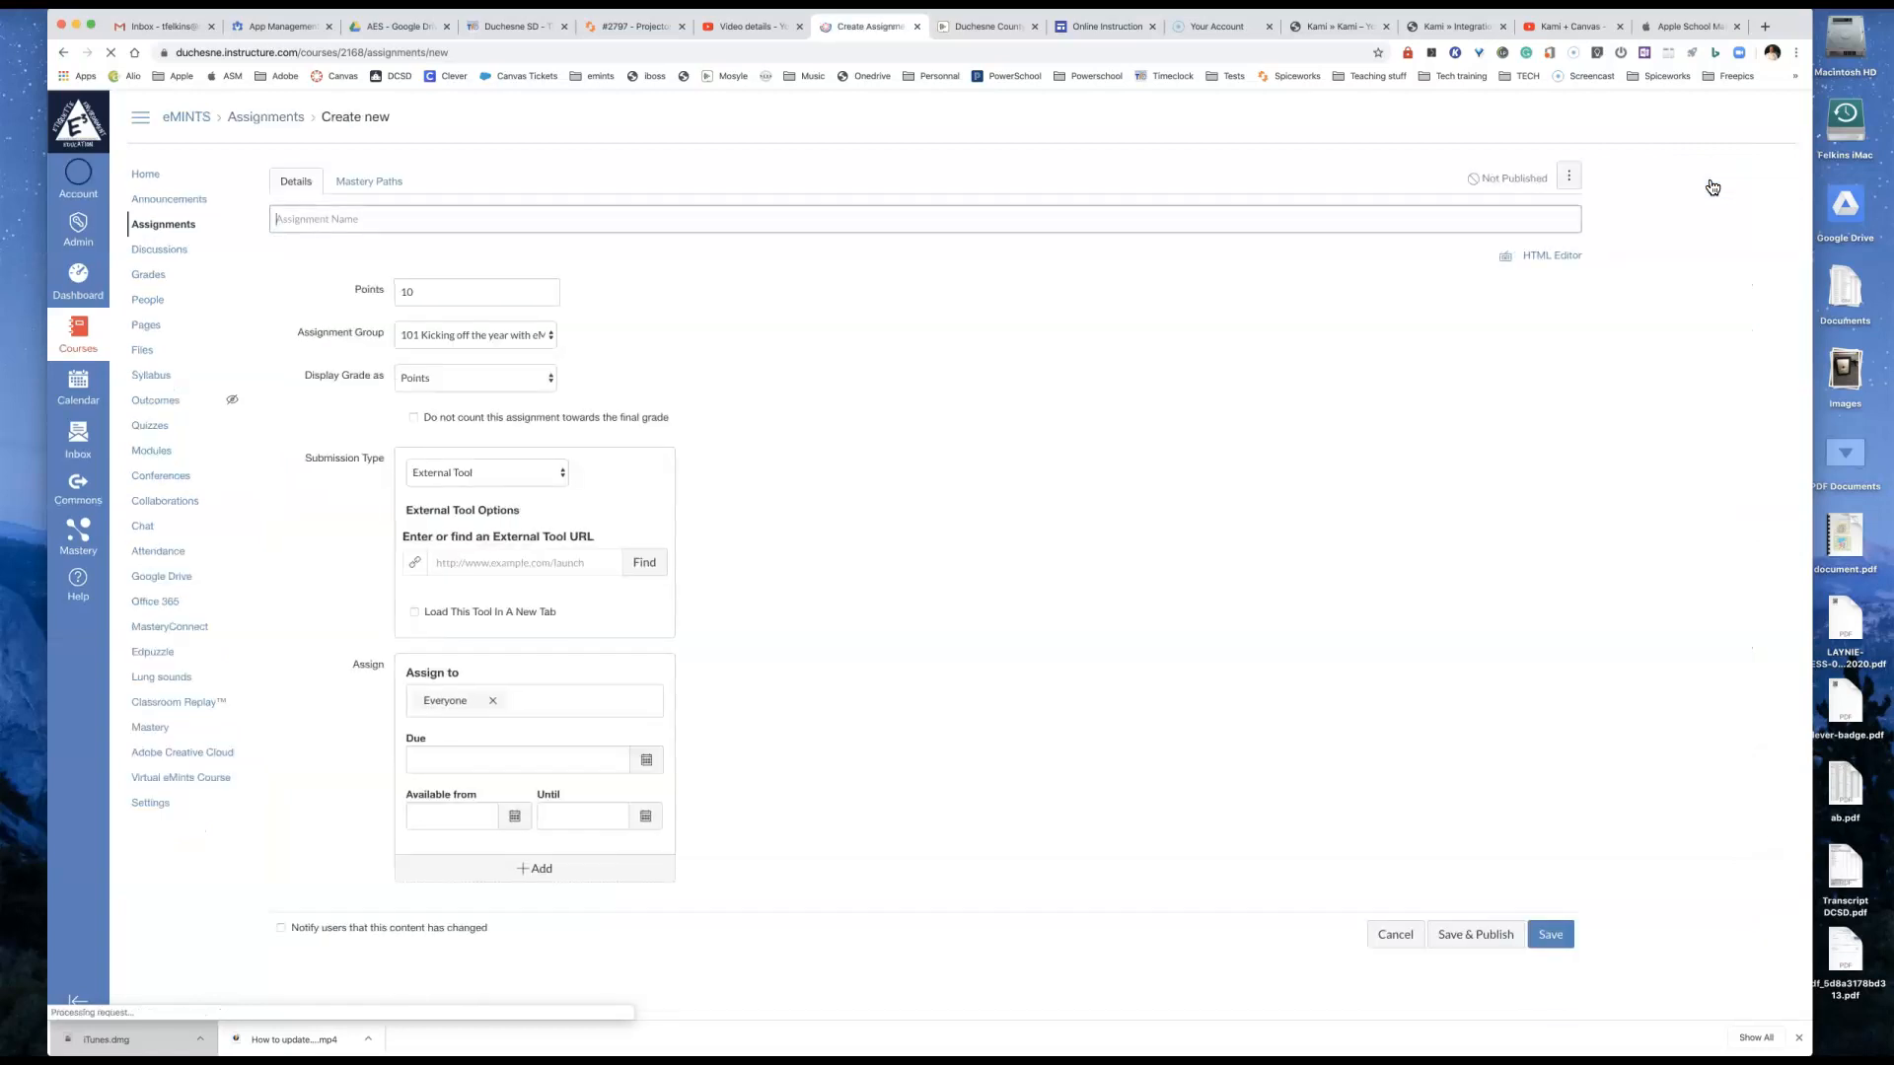
{"action": "type", "text": "Example assignment"}
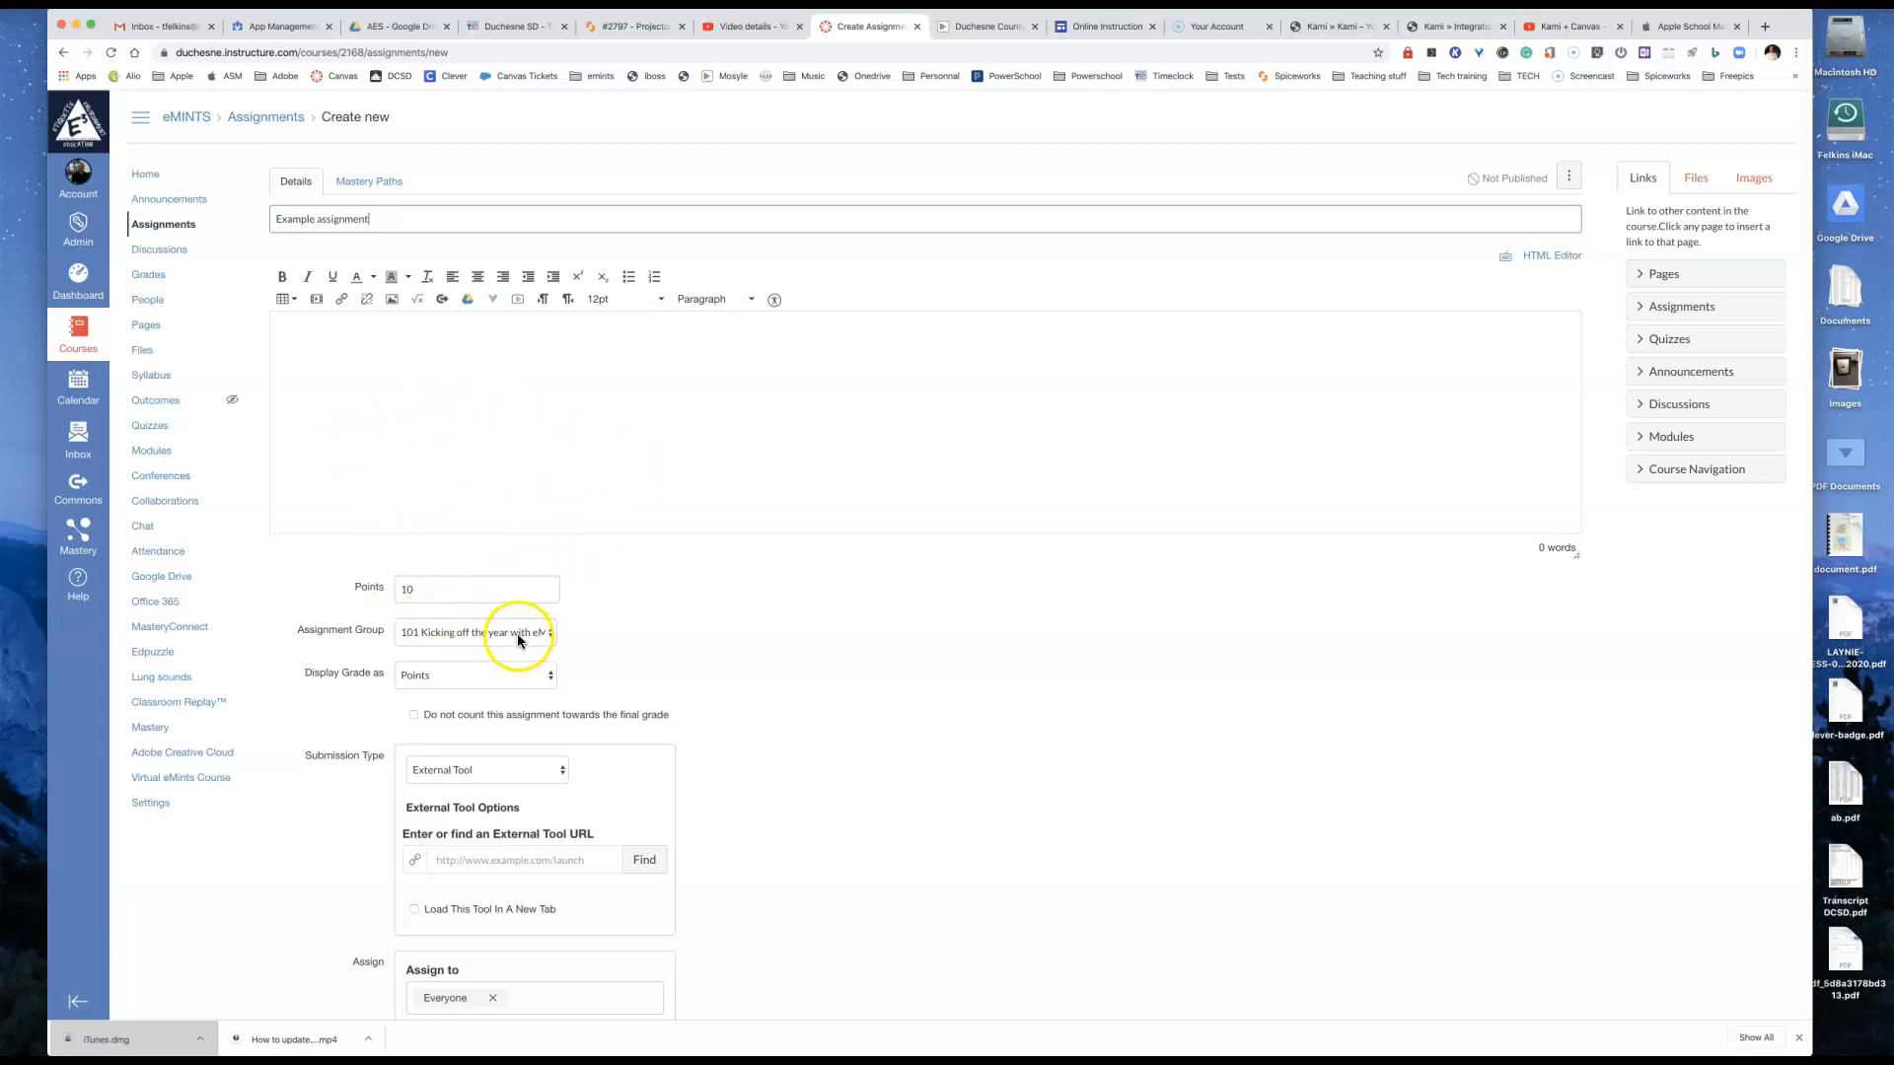
{"action": "left_click", "coordinate": [450, 674]}
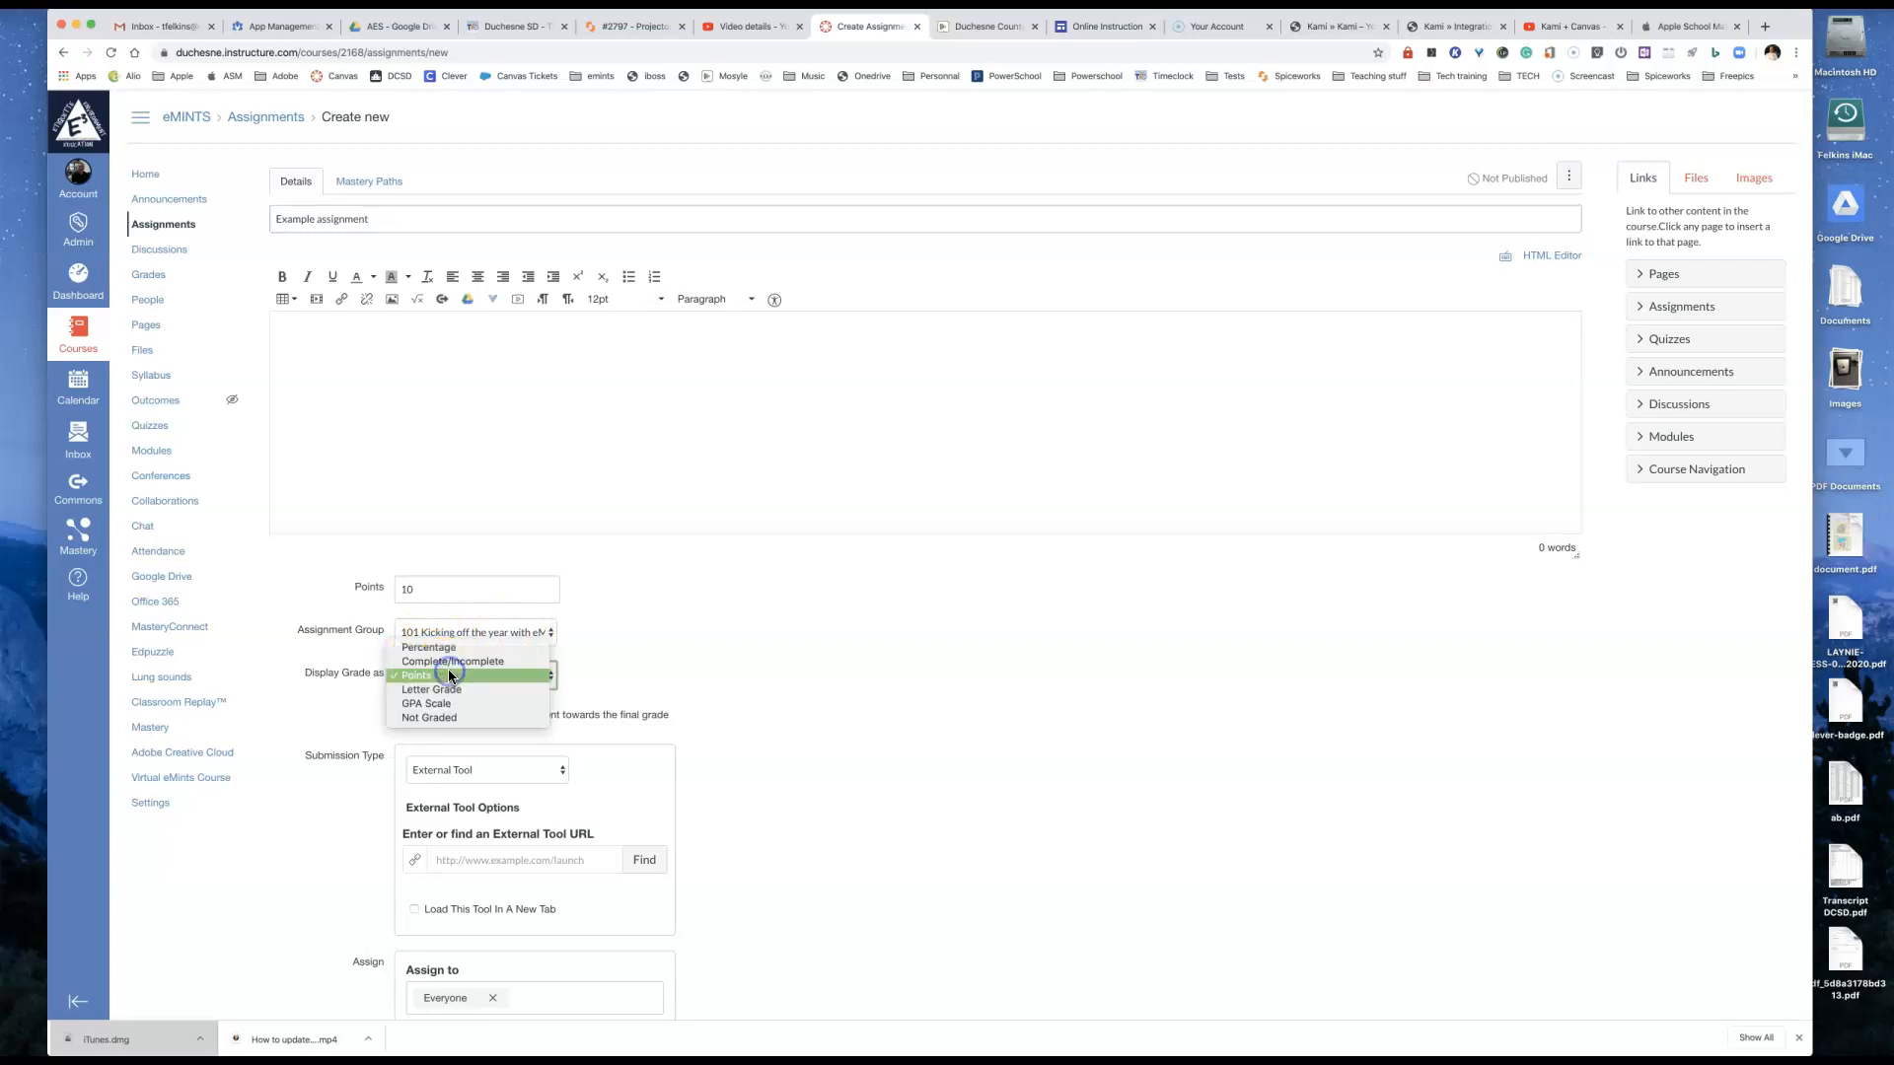
{"action": "left_click", "coordinate": [449, 672]}
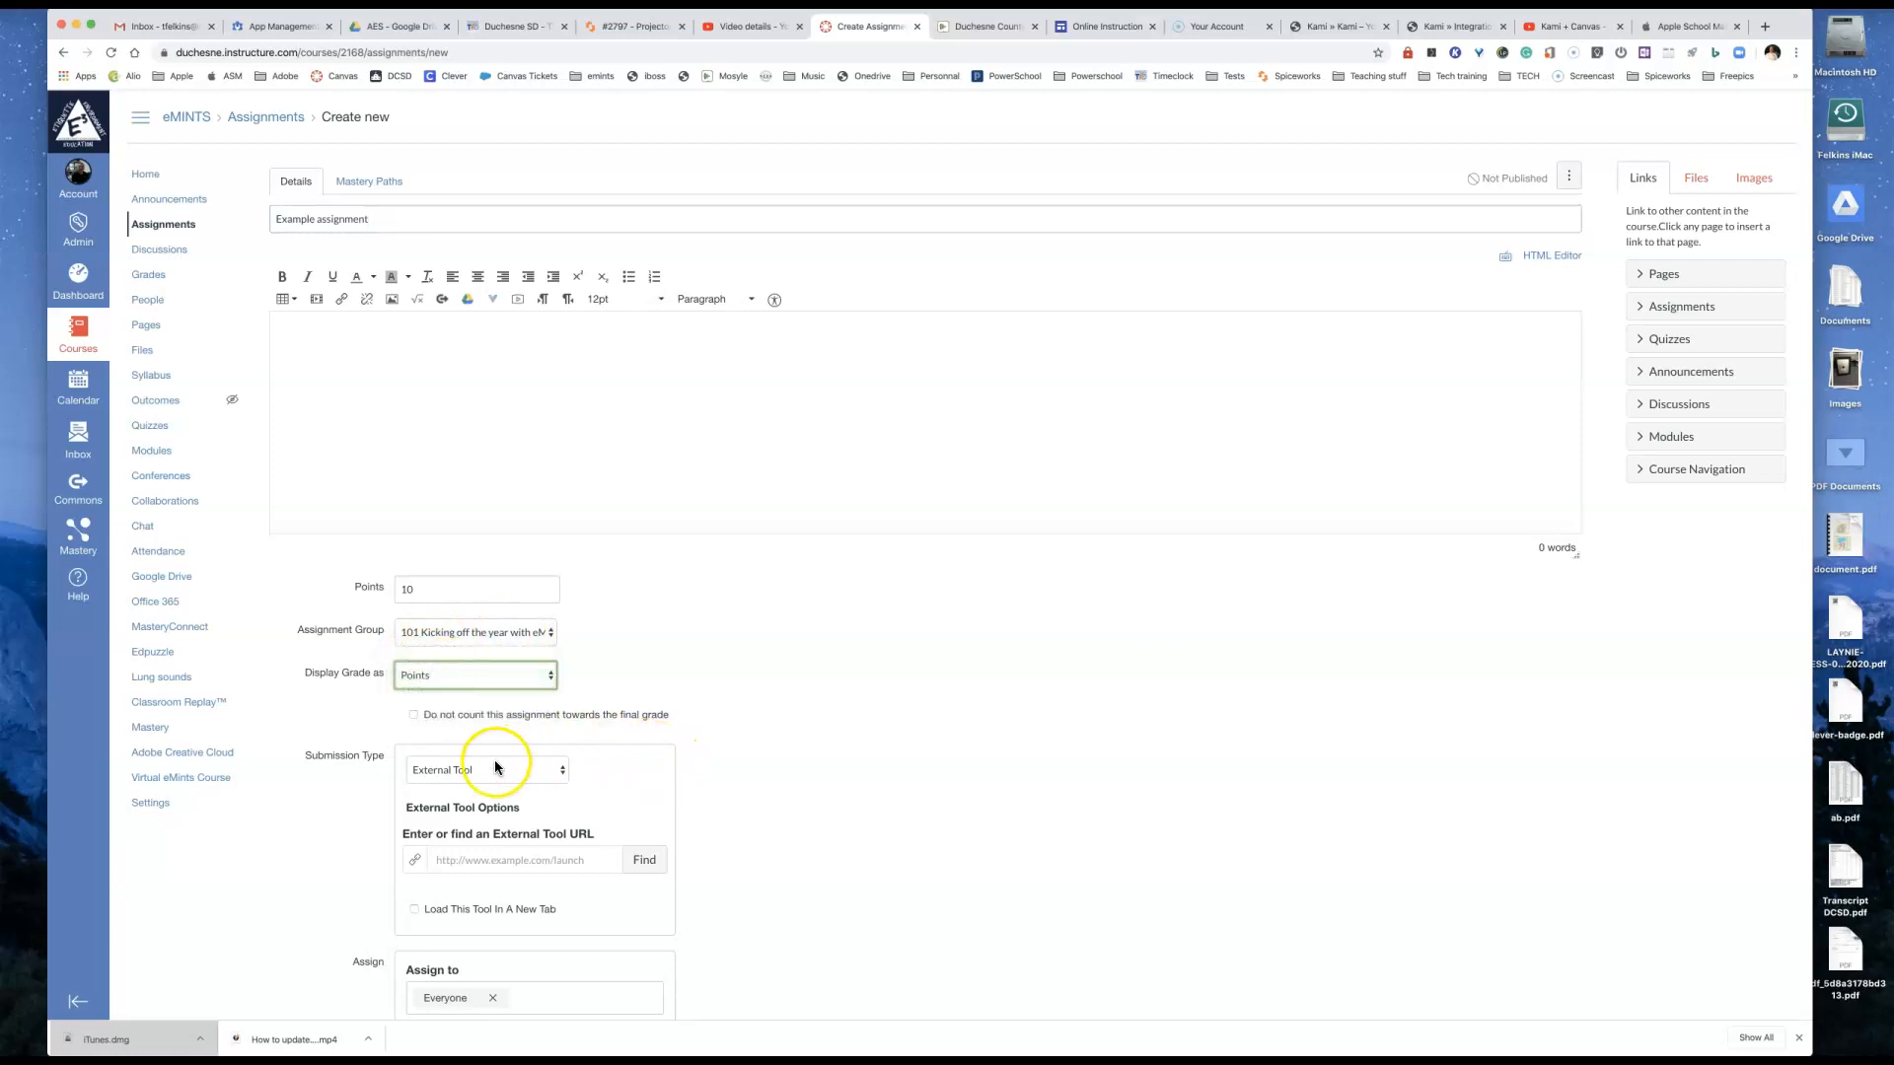
Step: Find the external tool for the submission and choose Kami Google Drive Assignment
{"action": "scroll", "coordinate": [477, 766], "scroll_direction": "down", "scroll_amount": 3}
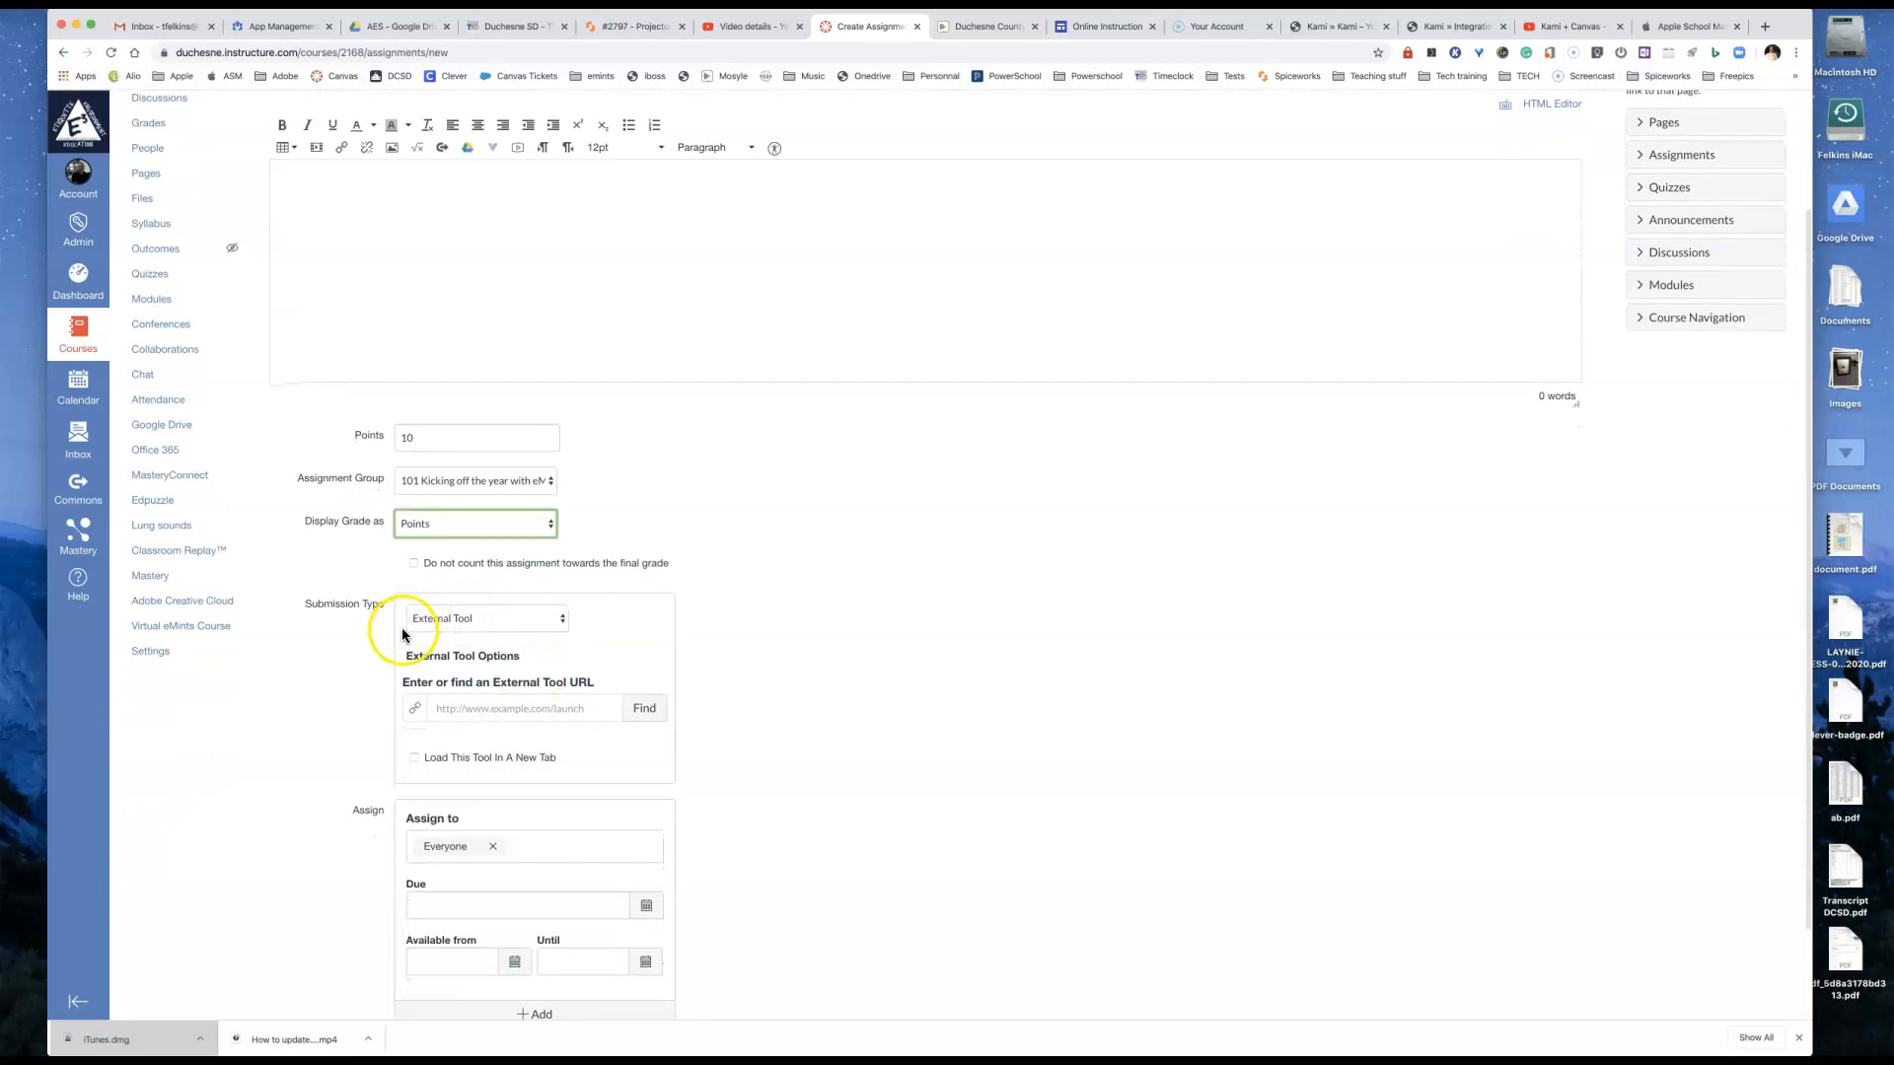
{"action": "left_click", "coordinate": [642, 708]}
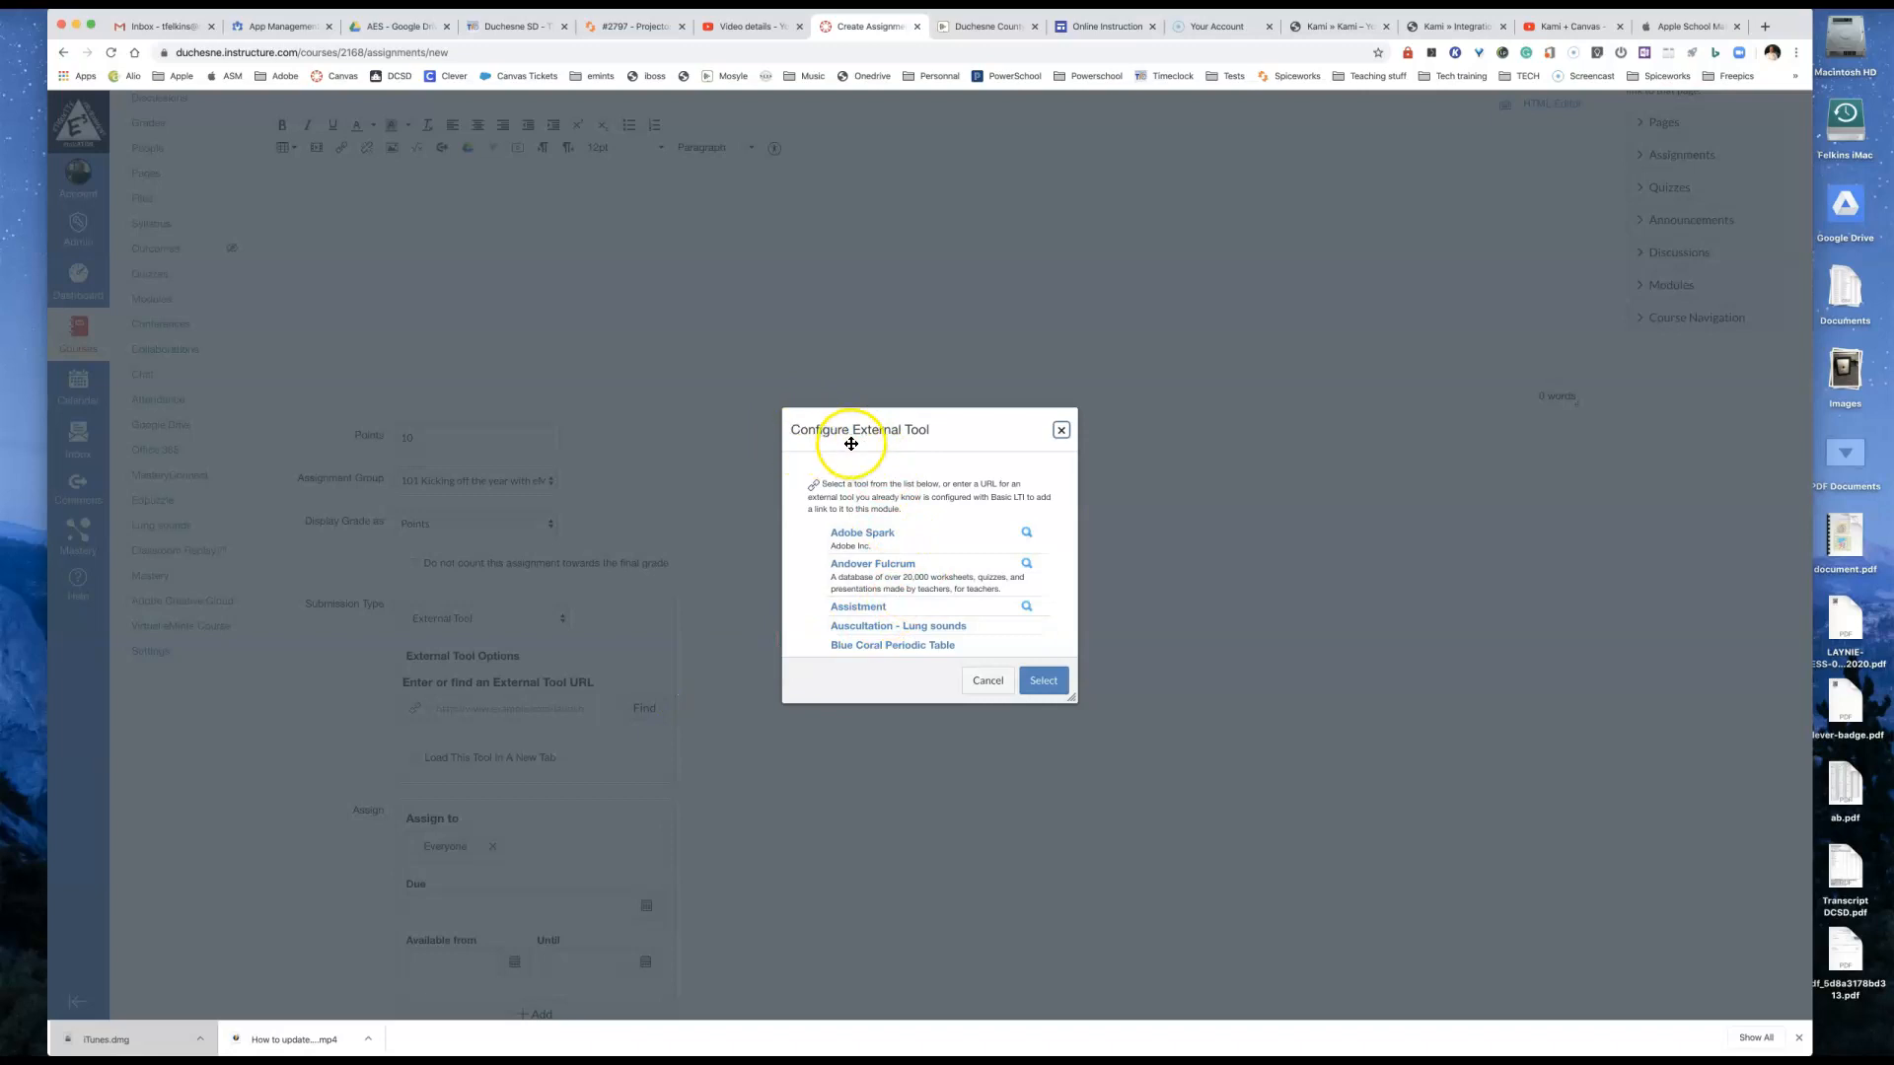
{"action": "scroll", "coordinate": [949, 592], "scroll_direction": "down", "scroll_amount": 5}
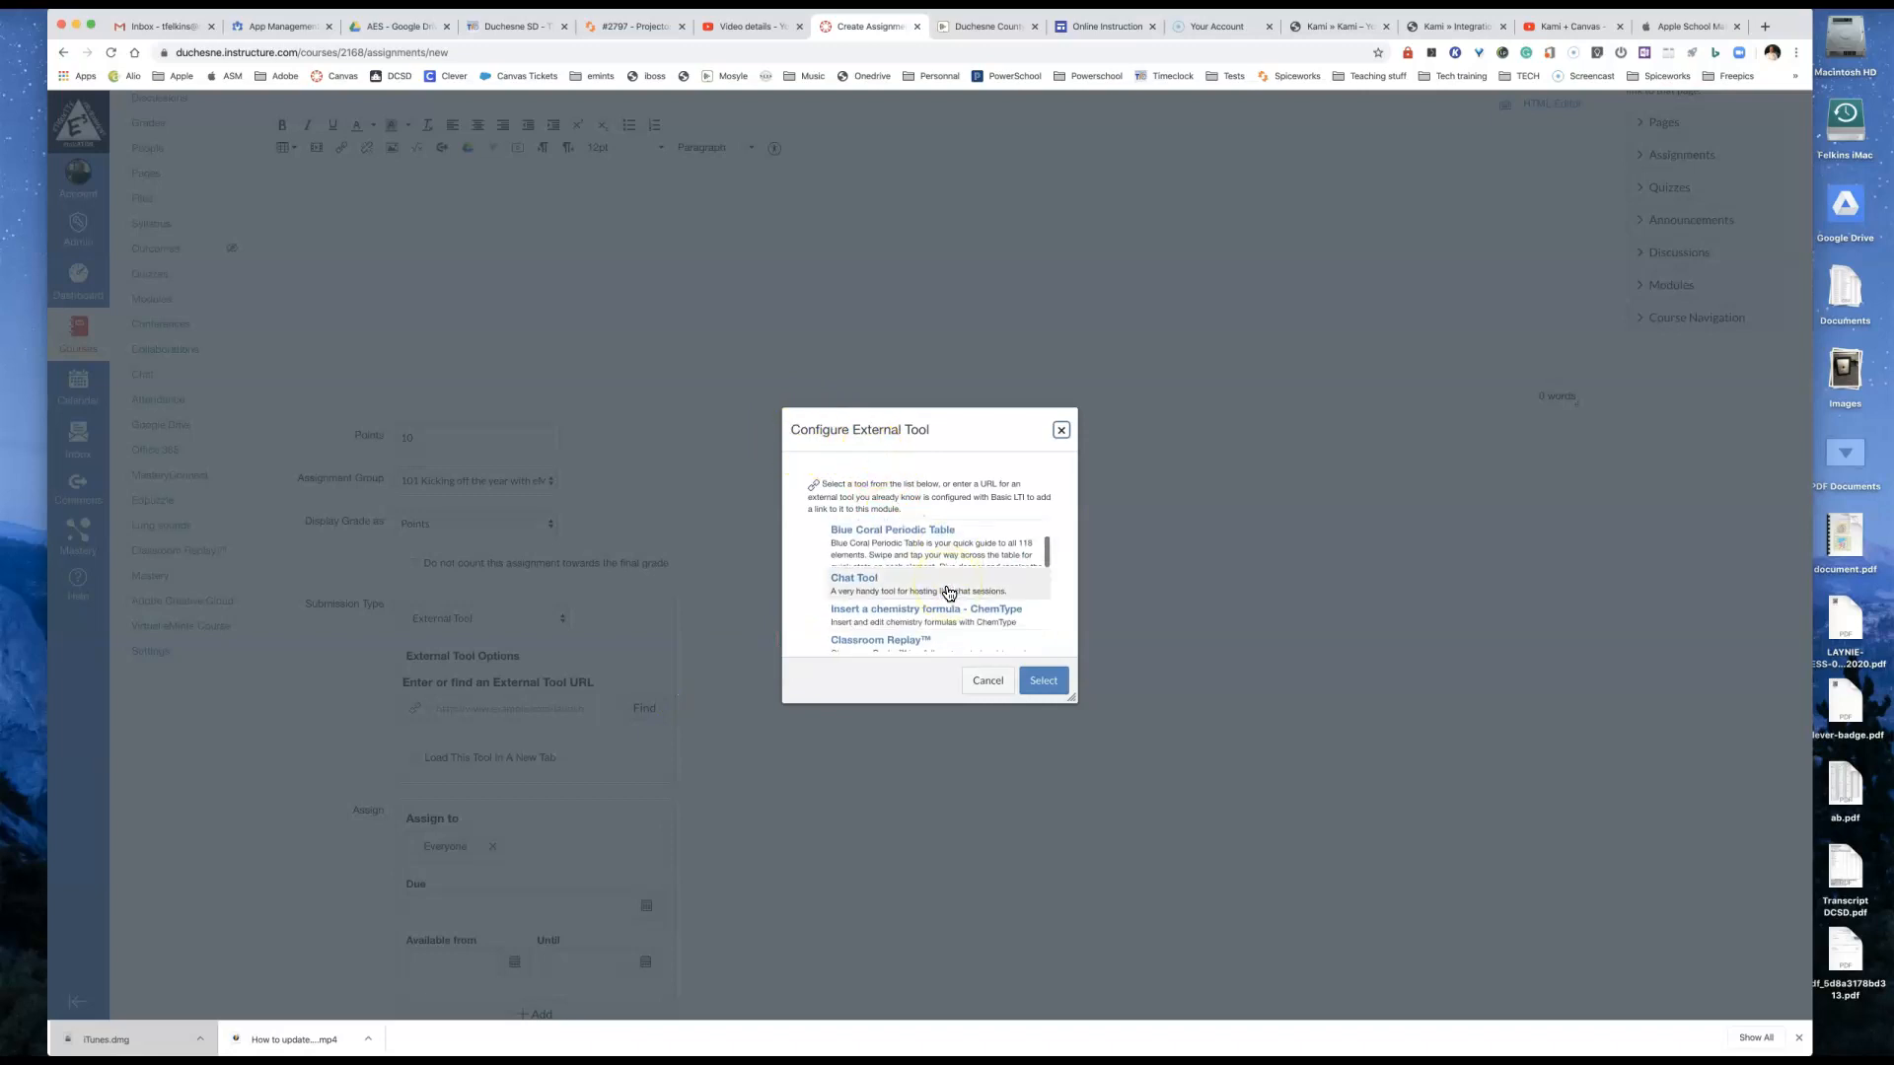
{"action": "scroll", "coordinate": [949, 593], "scroll_direction": "down", "scroll_amount": 10}
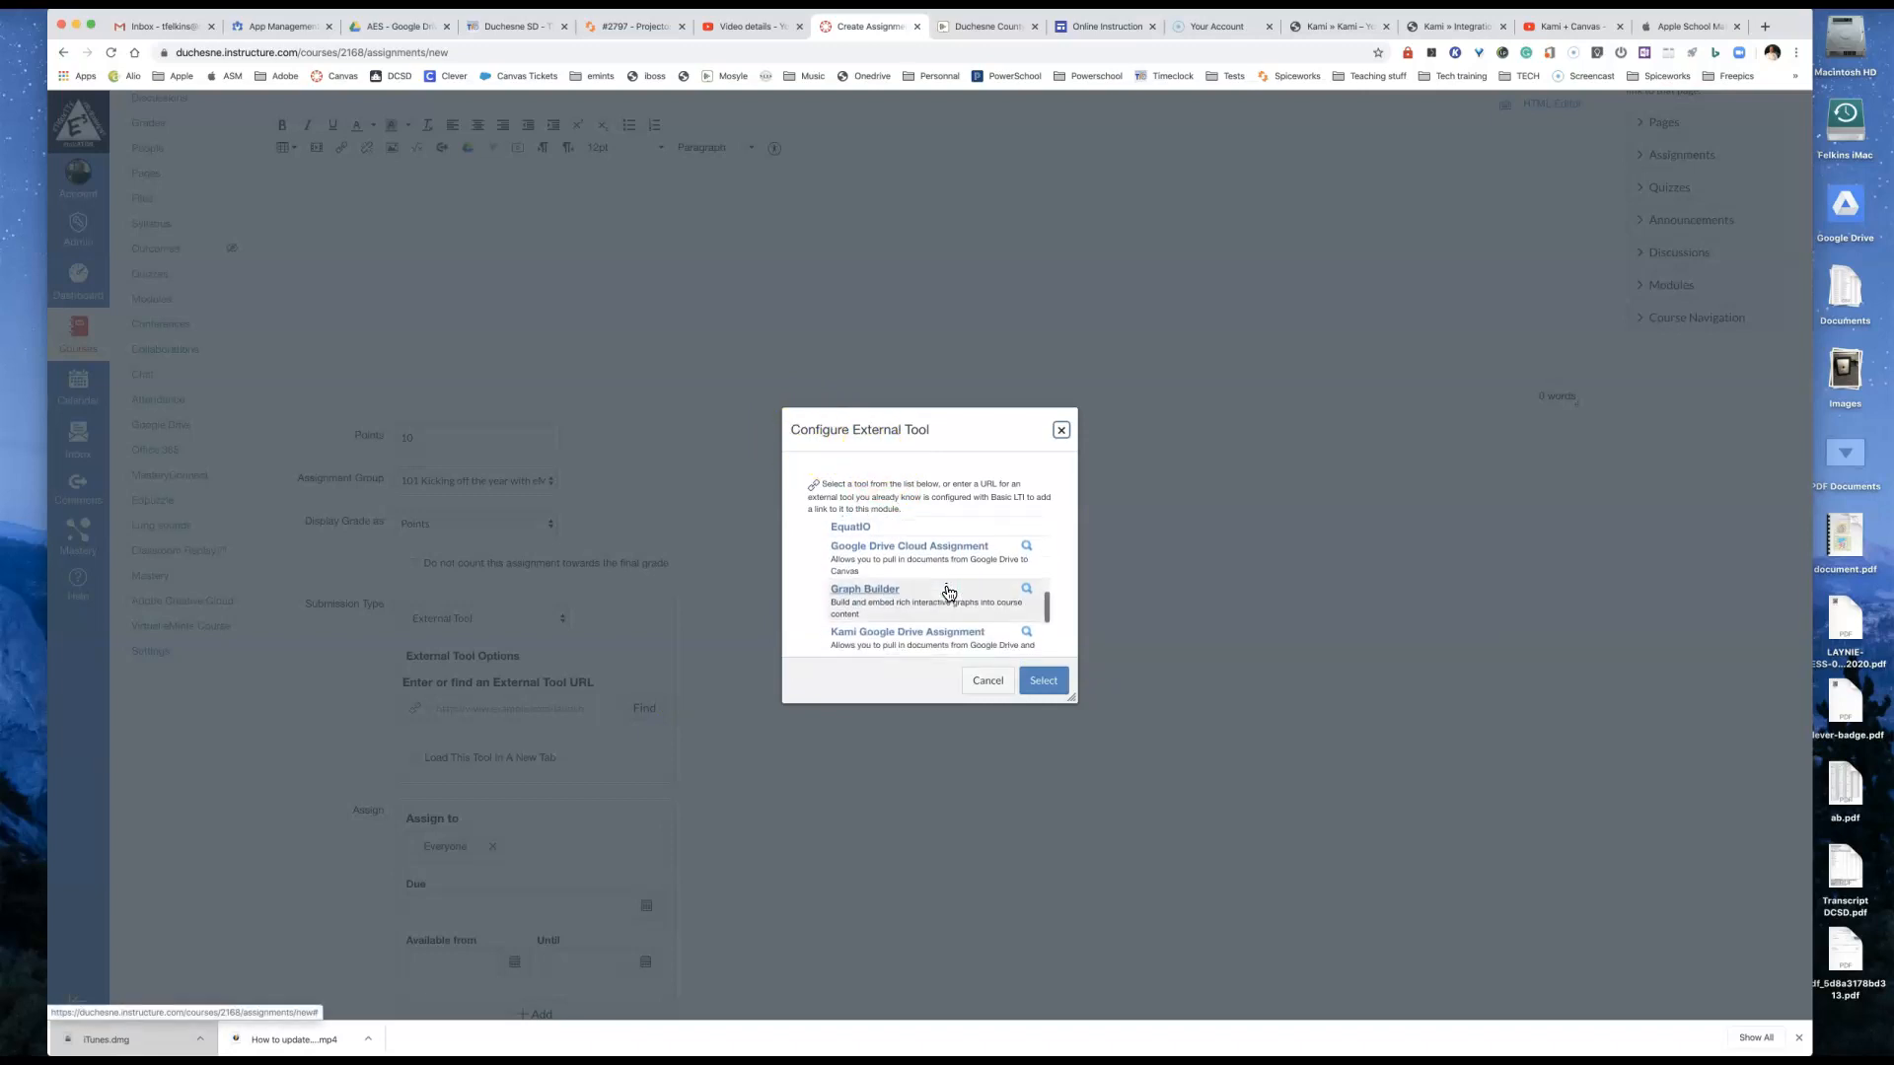
{"action": "scroll", "coordinate": [948, 593], "scroll_direction": "up", "scroll_amount": 2}
{"action": "left_click", "coordinate": [895, 584]}
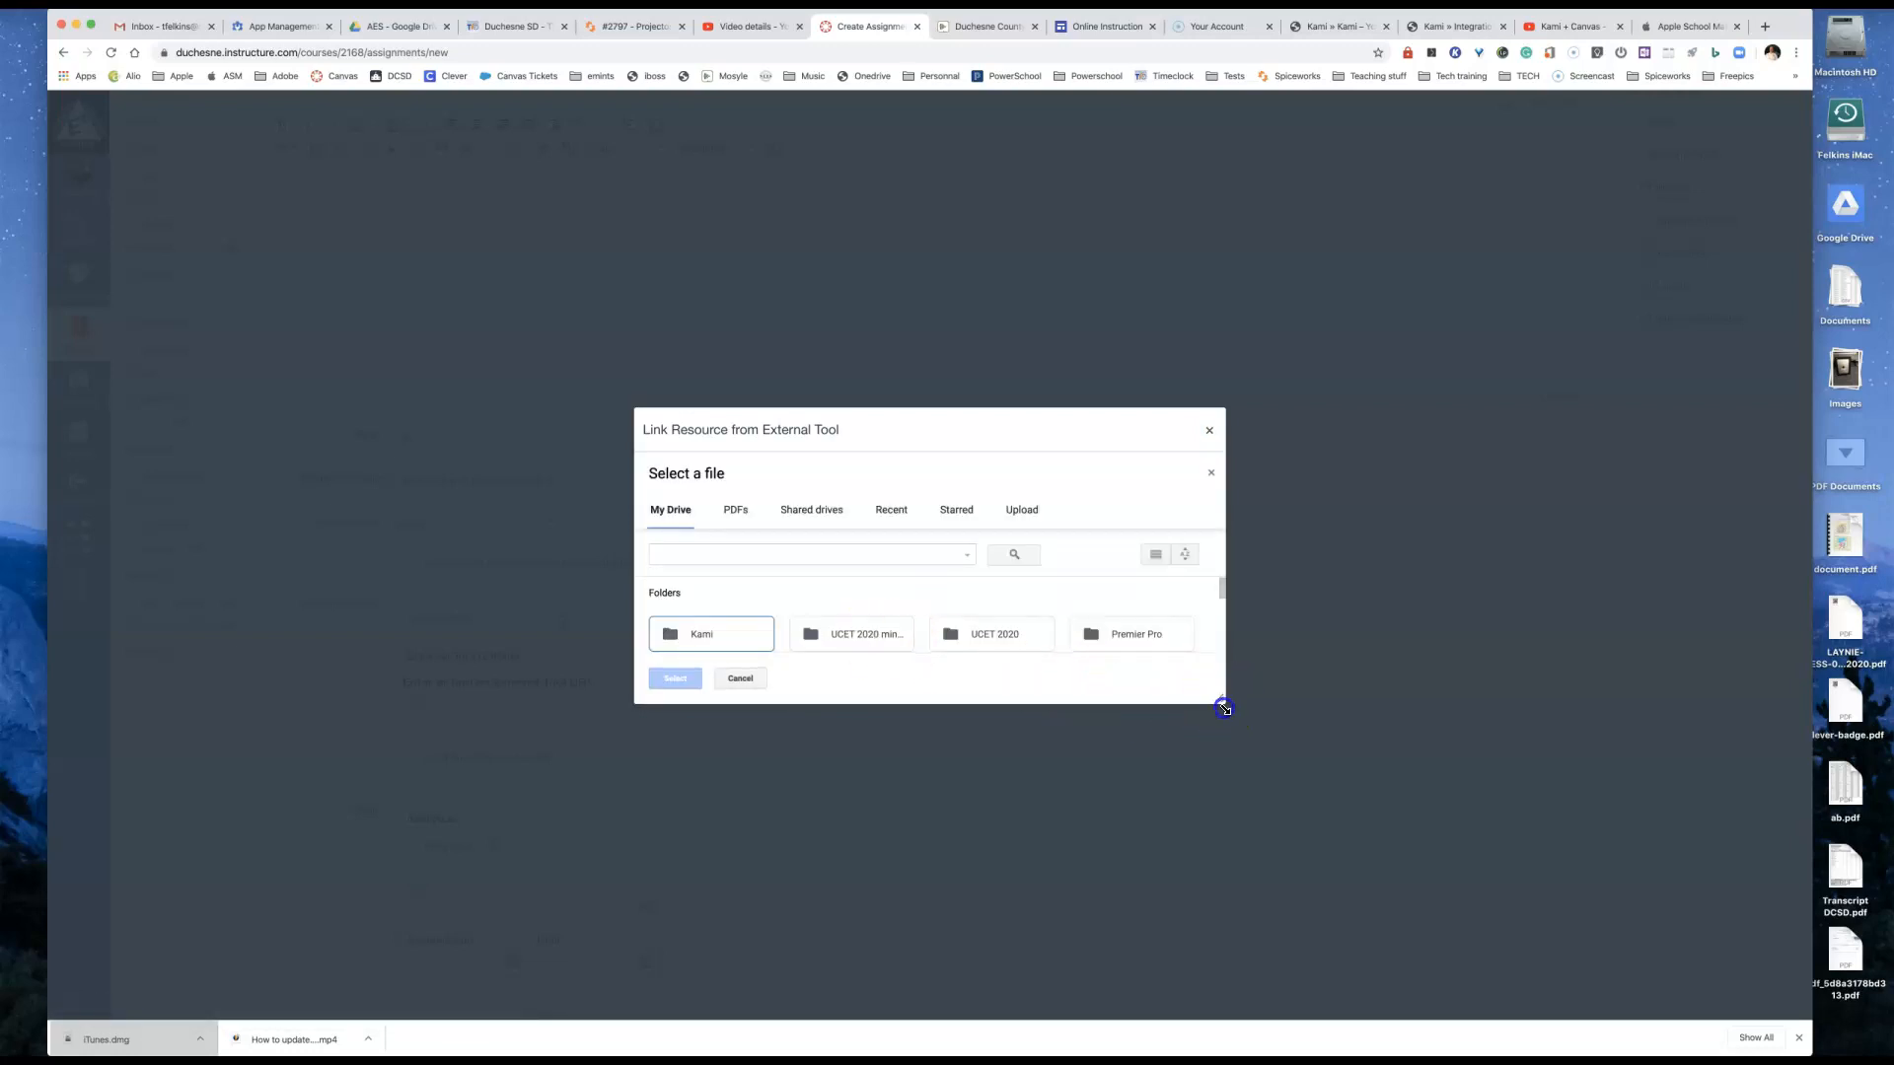
Step: Enlarge the file picker and browse My Drive to Science Stuff > 7th Grade > Cells > Assignments
{"action": "left_click_drag", "start_coordinate": [1220, 697], "coordinate": [1367, 818]}
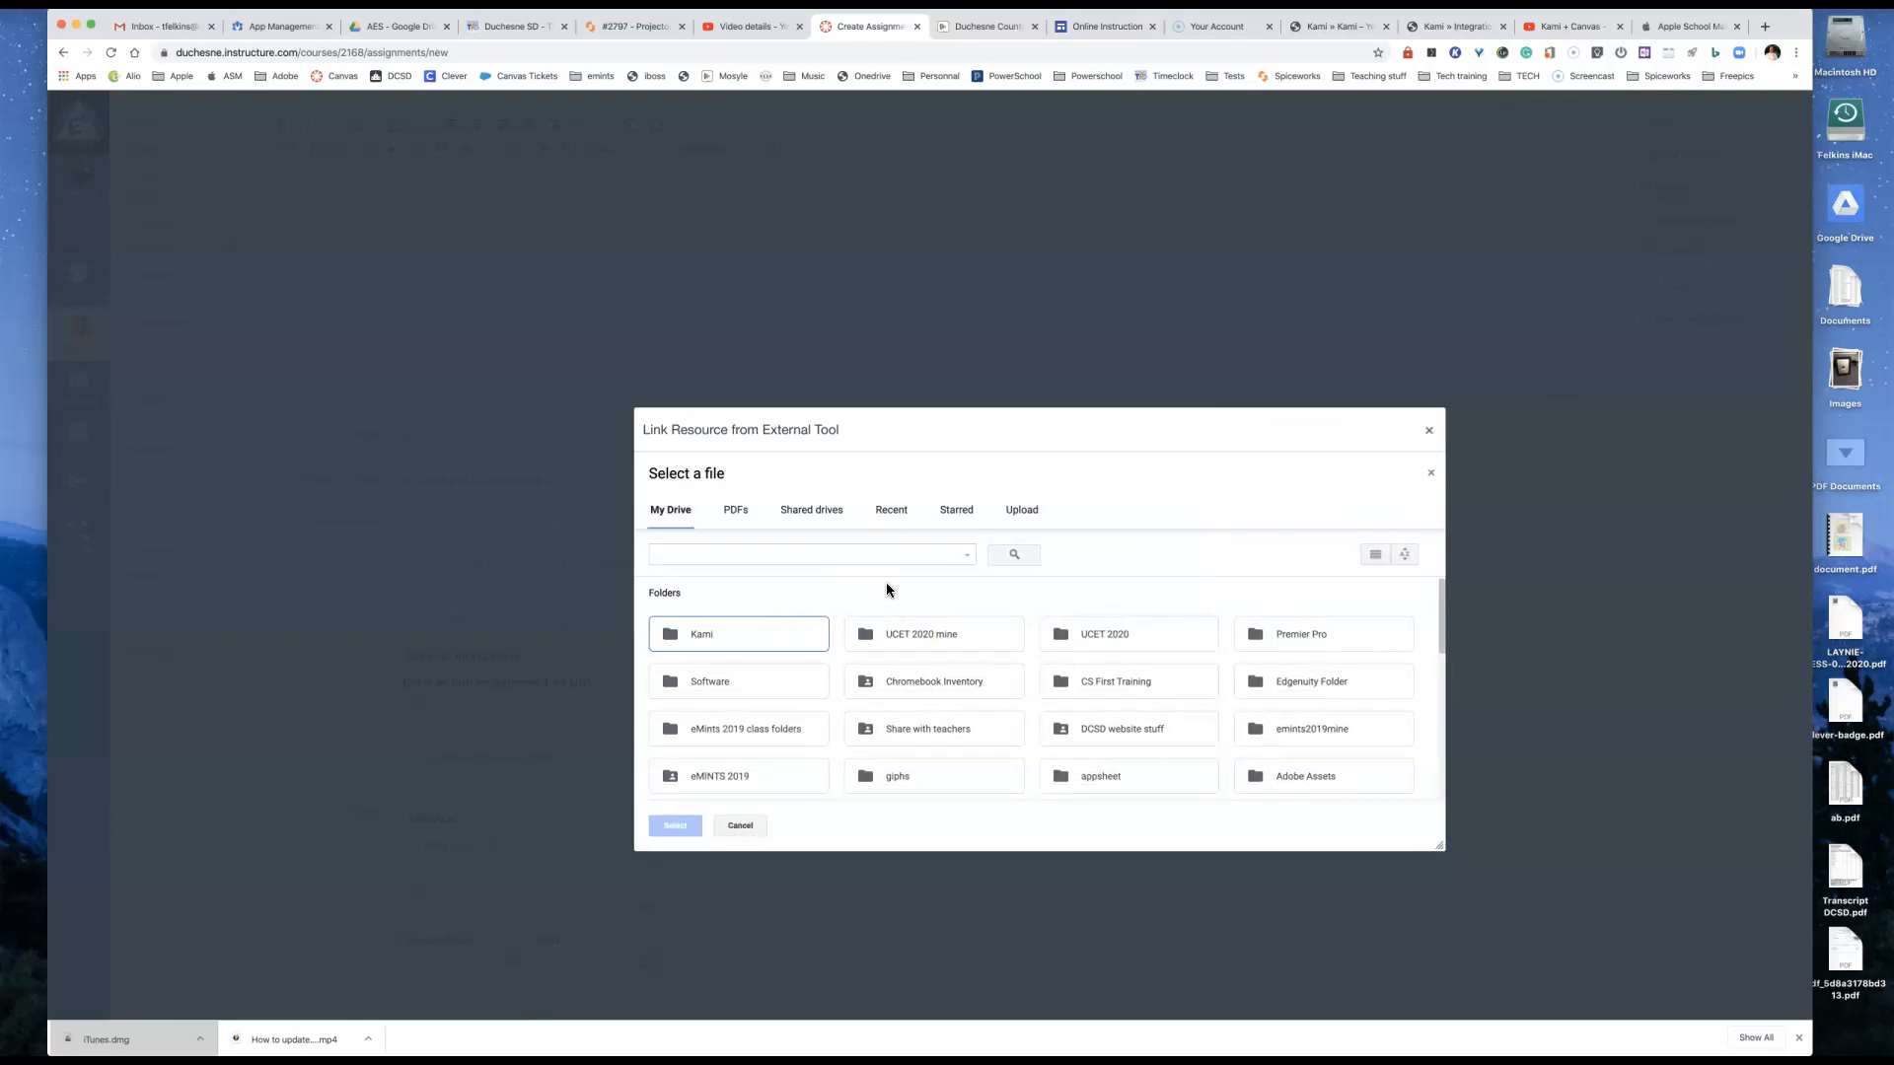
{"action": "scroll", "coordinate": [886, 590], "scroll_direction": "down", "scroll_amount": 5}
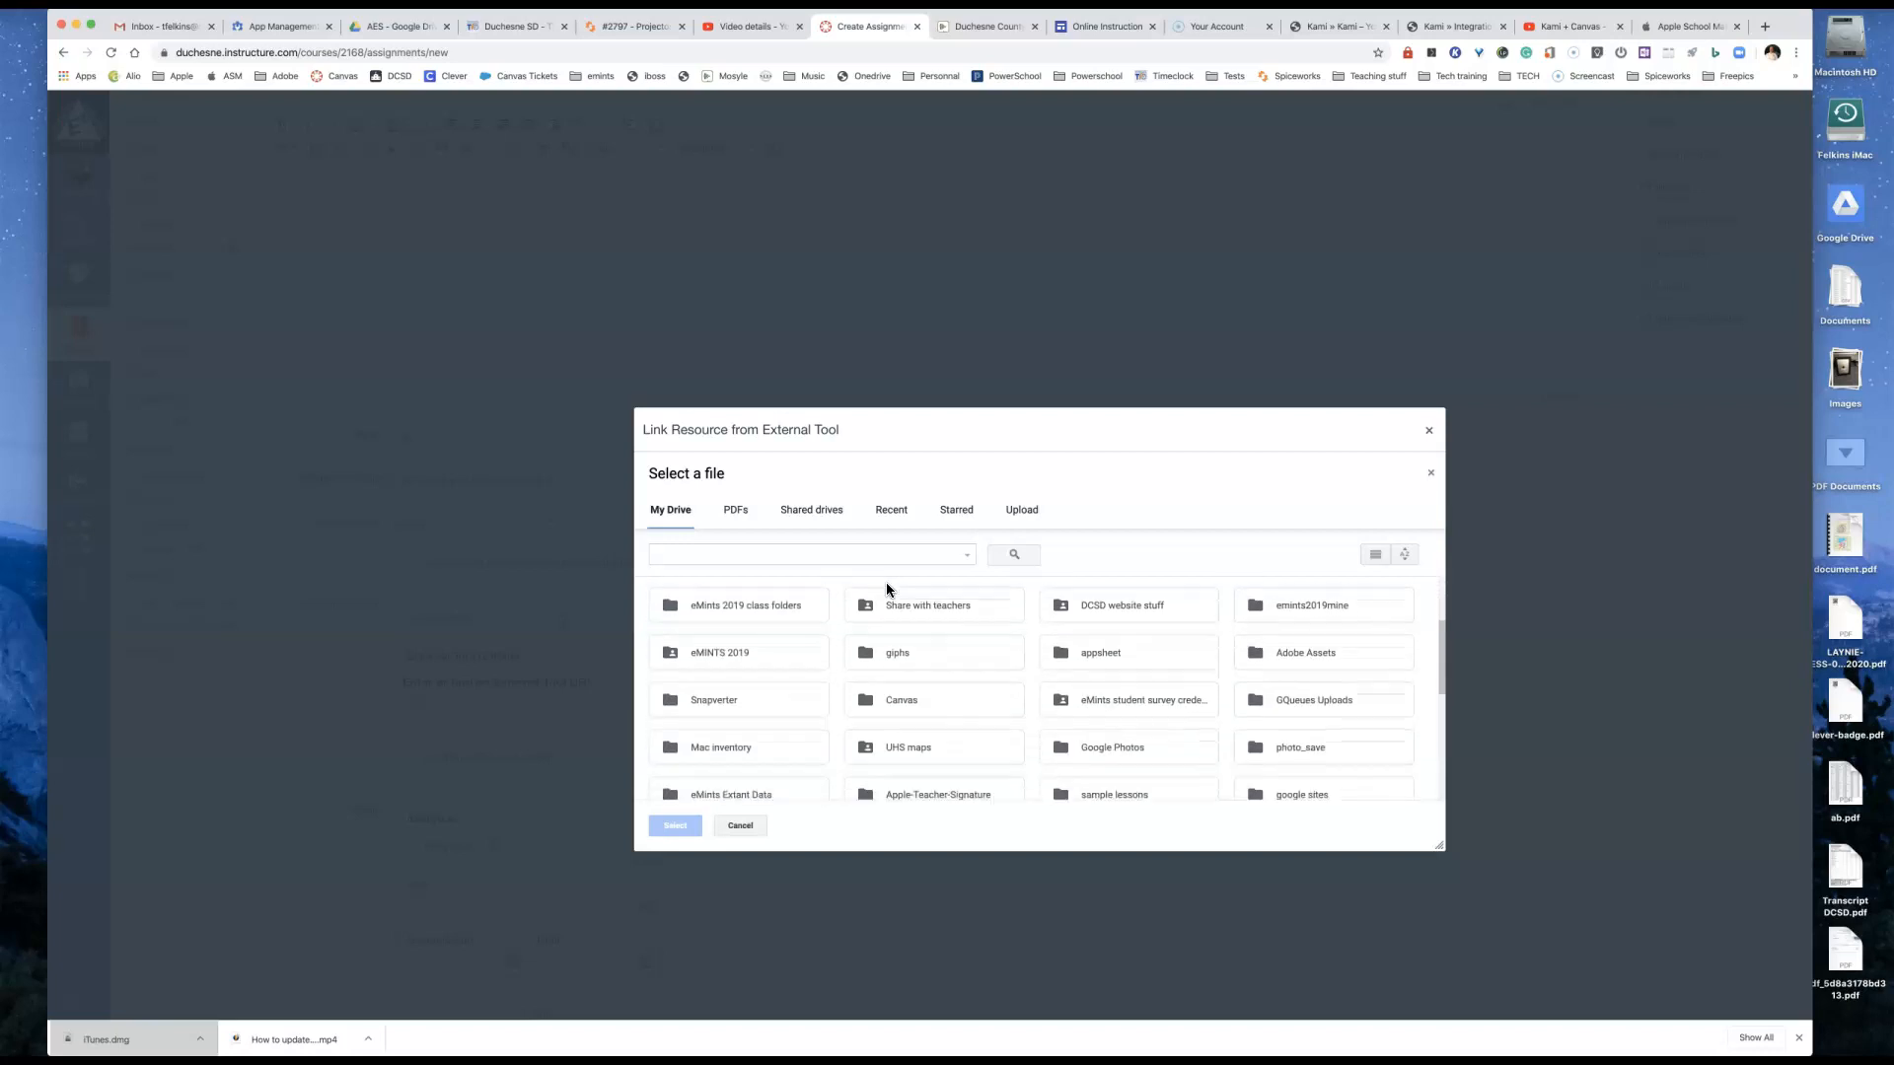
{"action": "scroll", "coordinate": [984, 673], "scroll_direction": "down", "scroll_amount": 4}
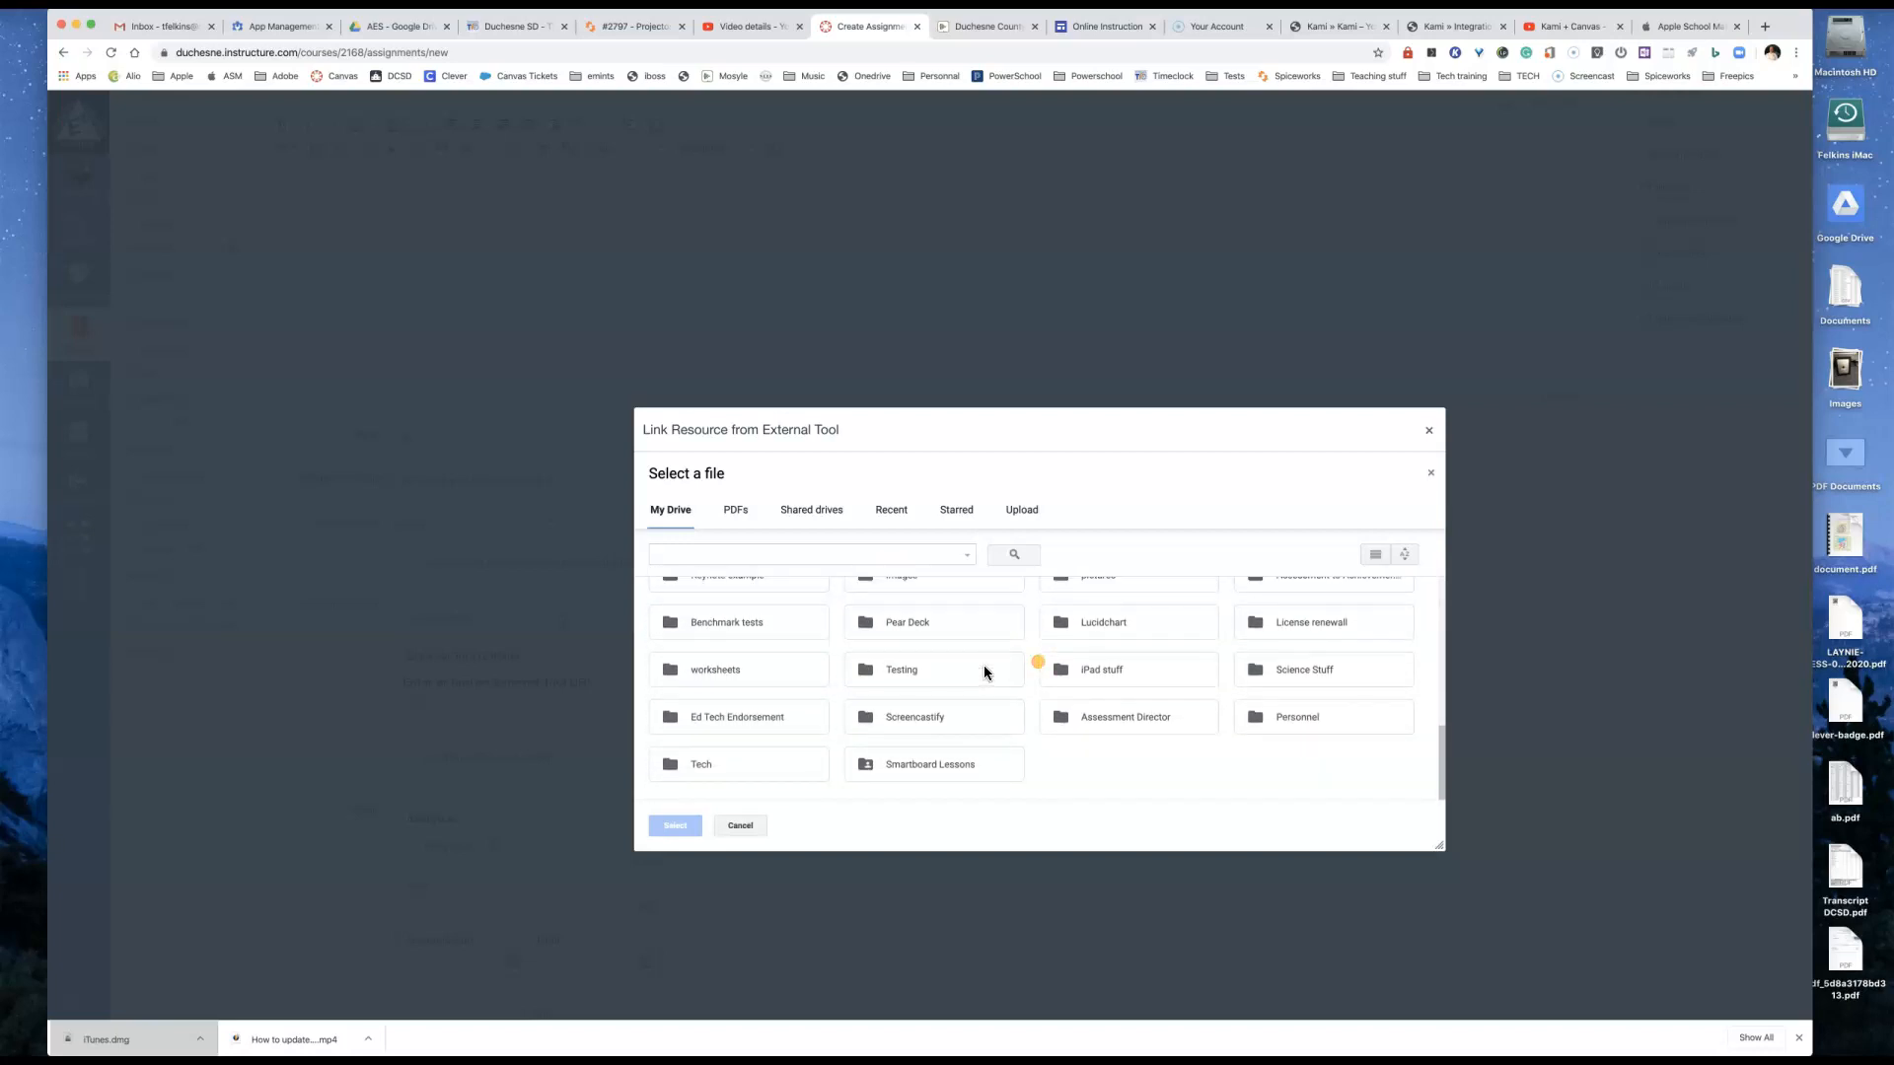
{"action": "scroll", "coordinate": [984, 673], "scroll_direction": "up", "scroll_amount": 1}
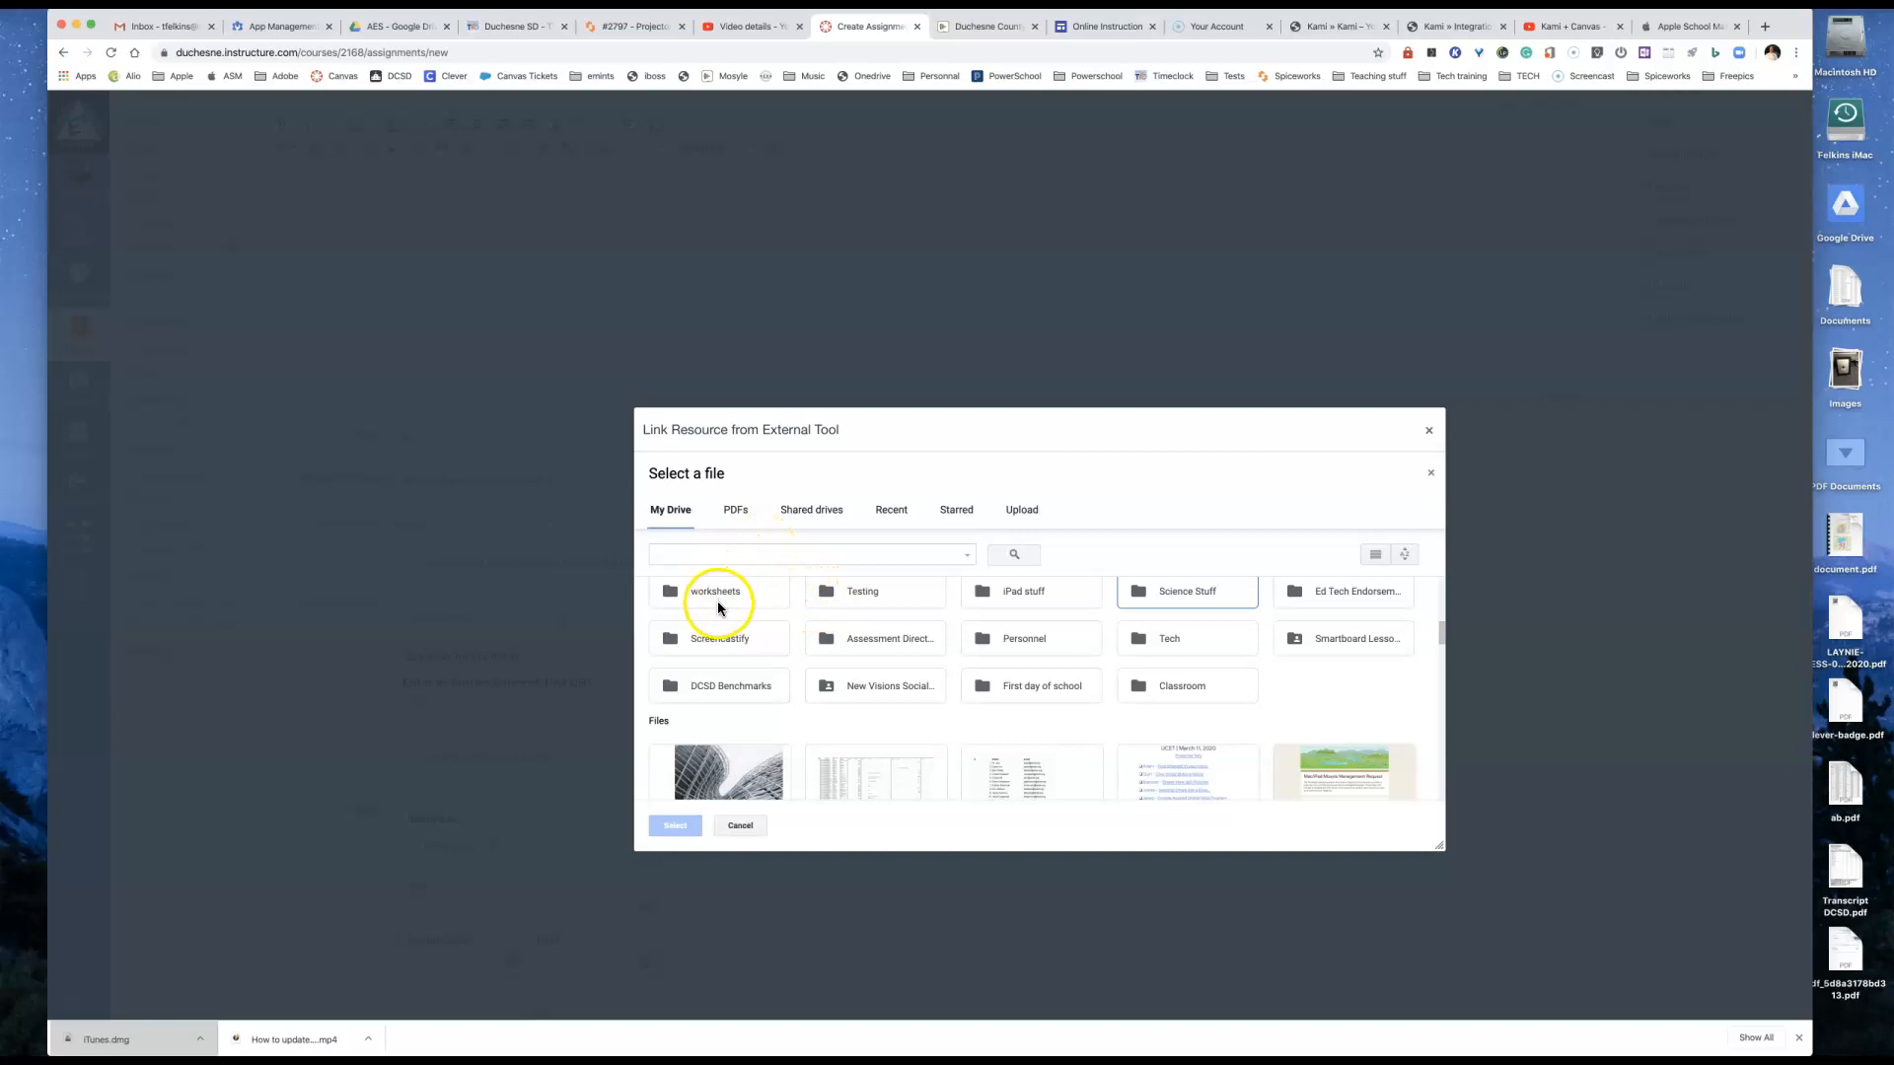
{"action": "double_click", "coordinate": [1168, 594]}
{"action": "double_click", "coordinate": [873, 656]}
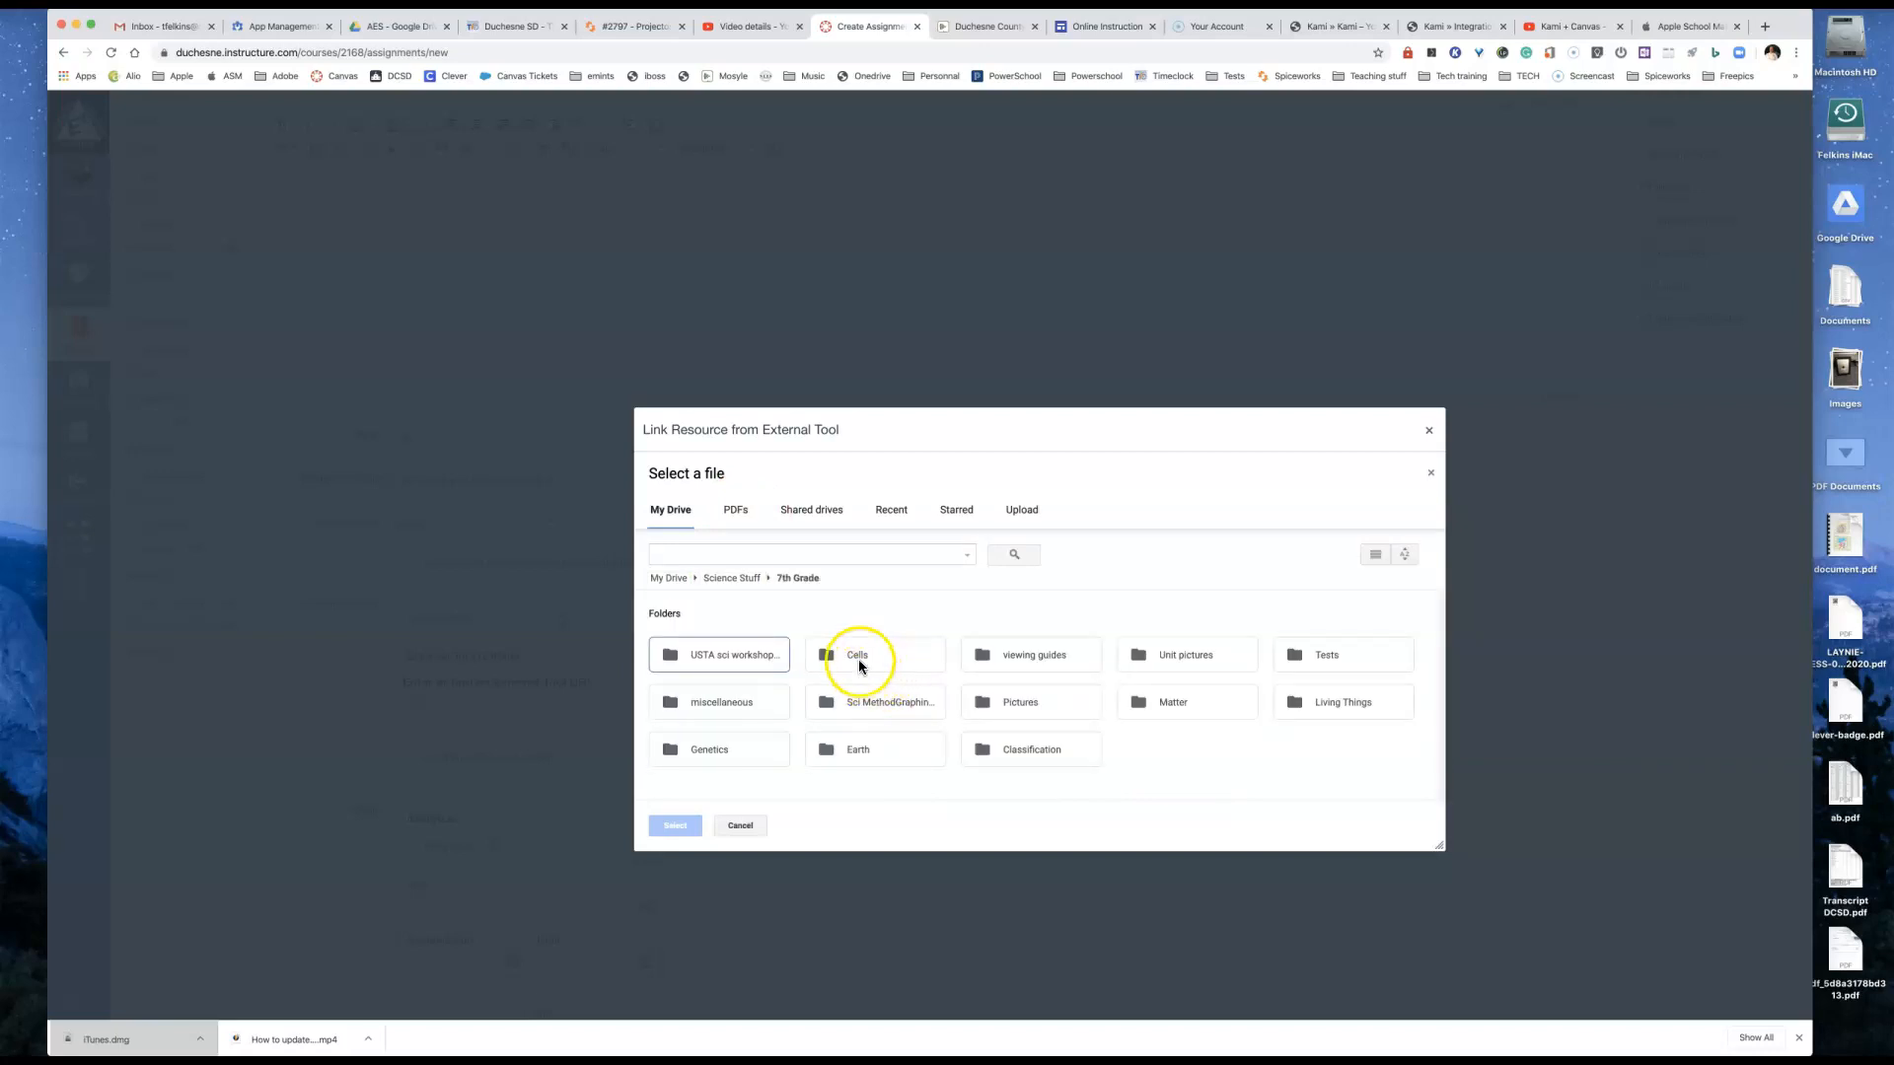
{"action": "double_click", "coordinate": [858, 658]}
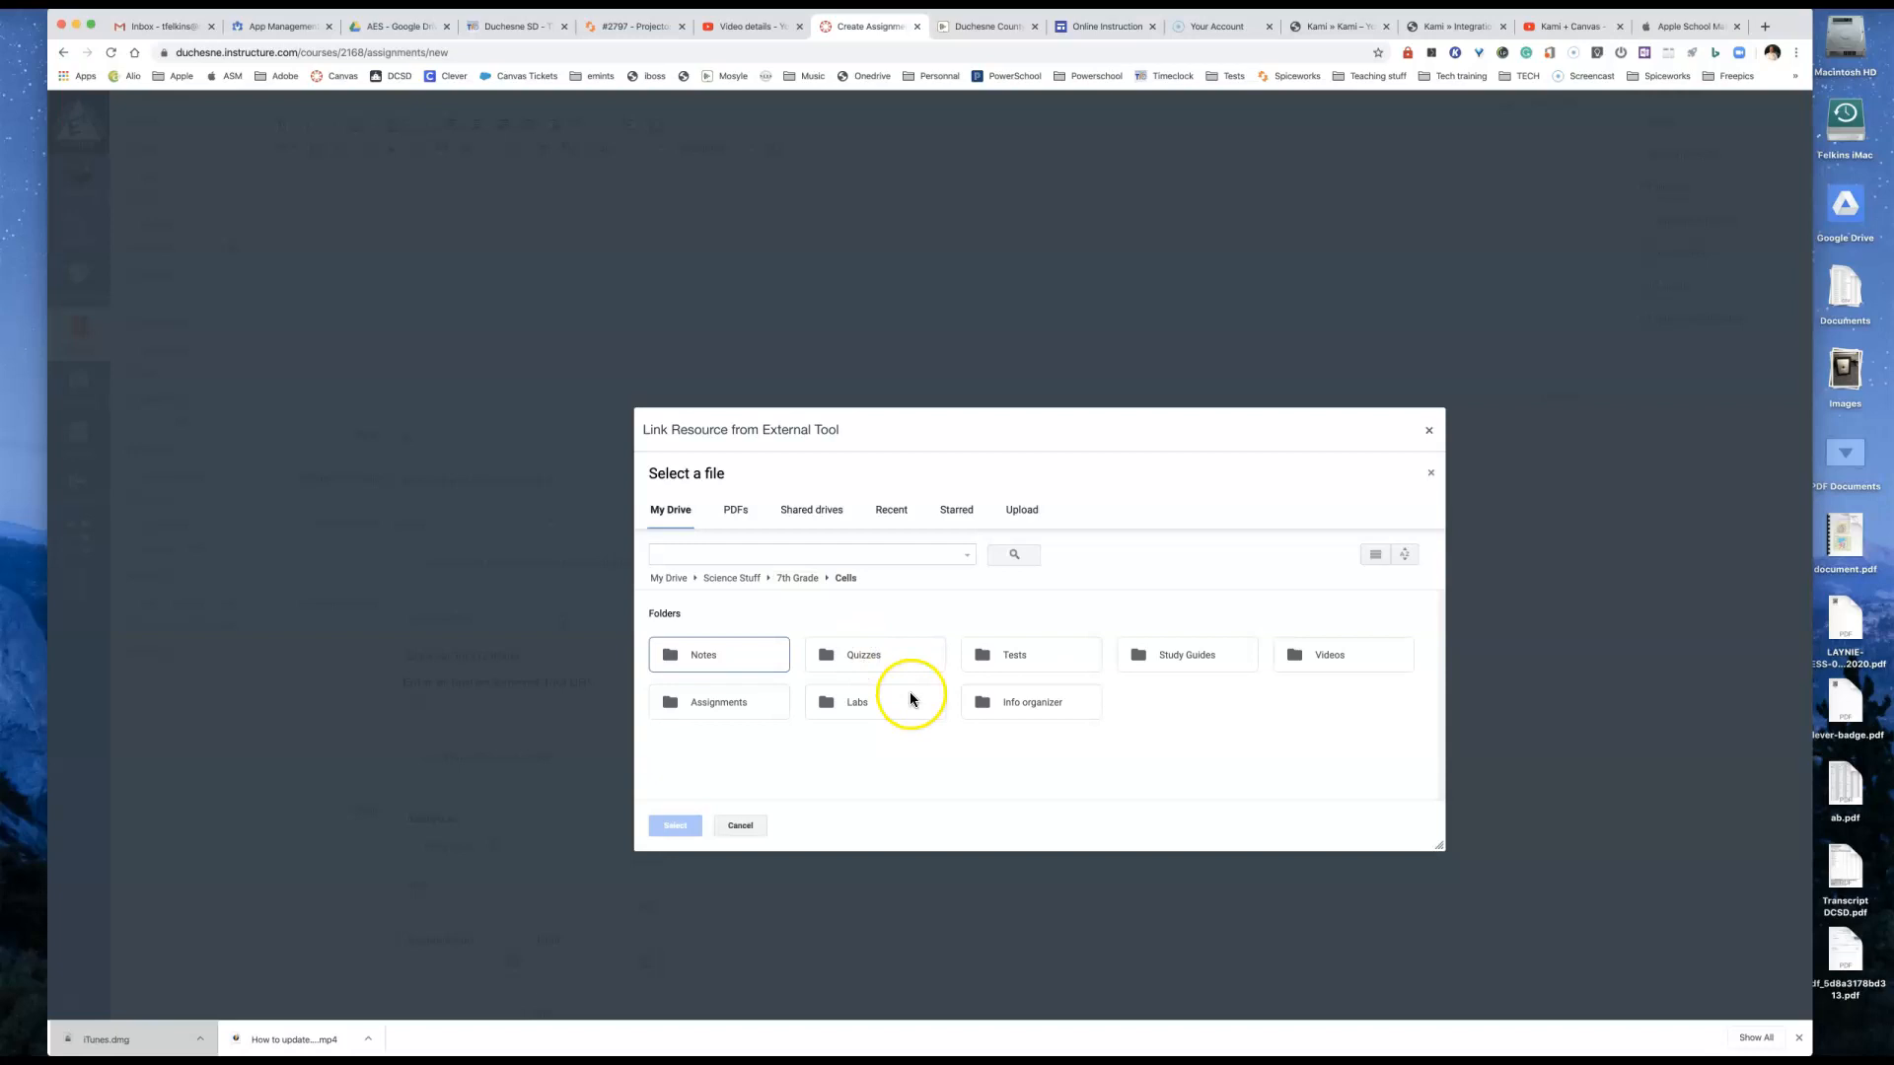
{"action": "double_click", "coordinate": [749, 698]}
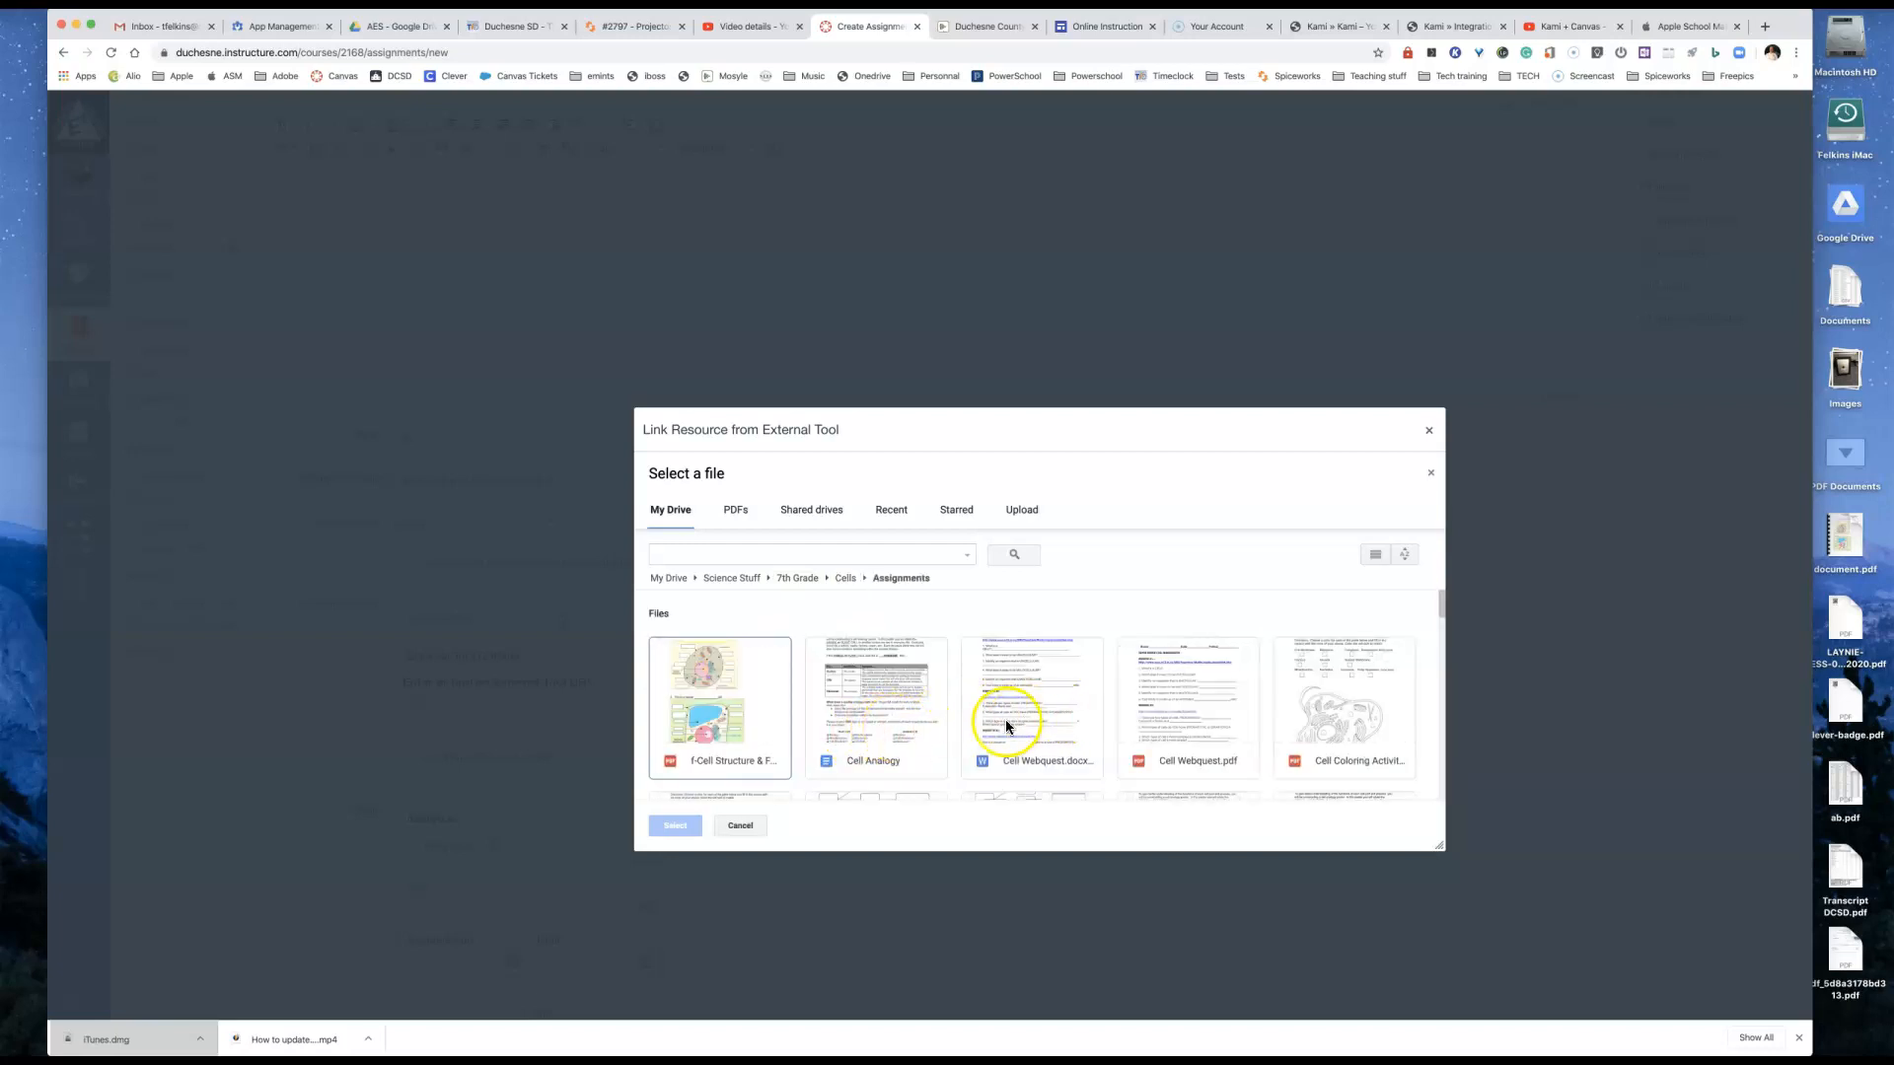
Step: Attach Cell Webquest.pdf as the Kami resource and confirm the external tool for the assignment
{"action": "left_click", "coordinate": [1191, 699]}
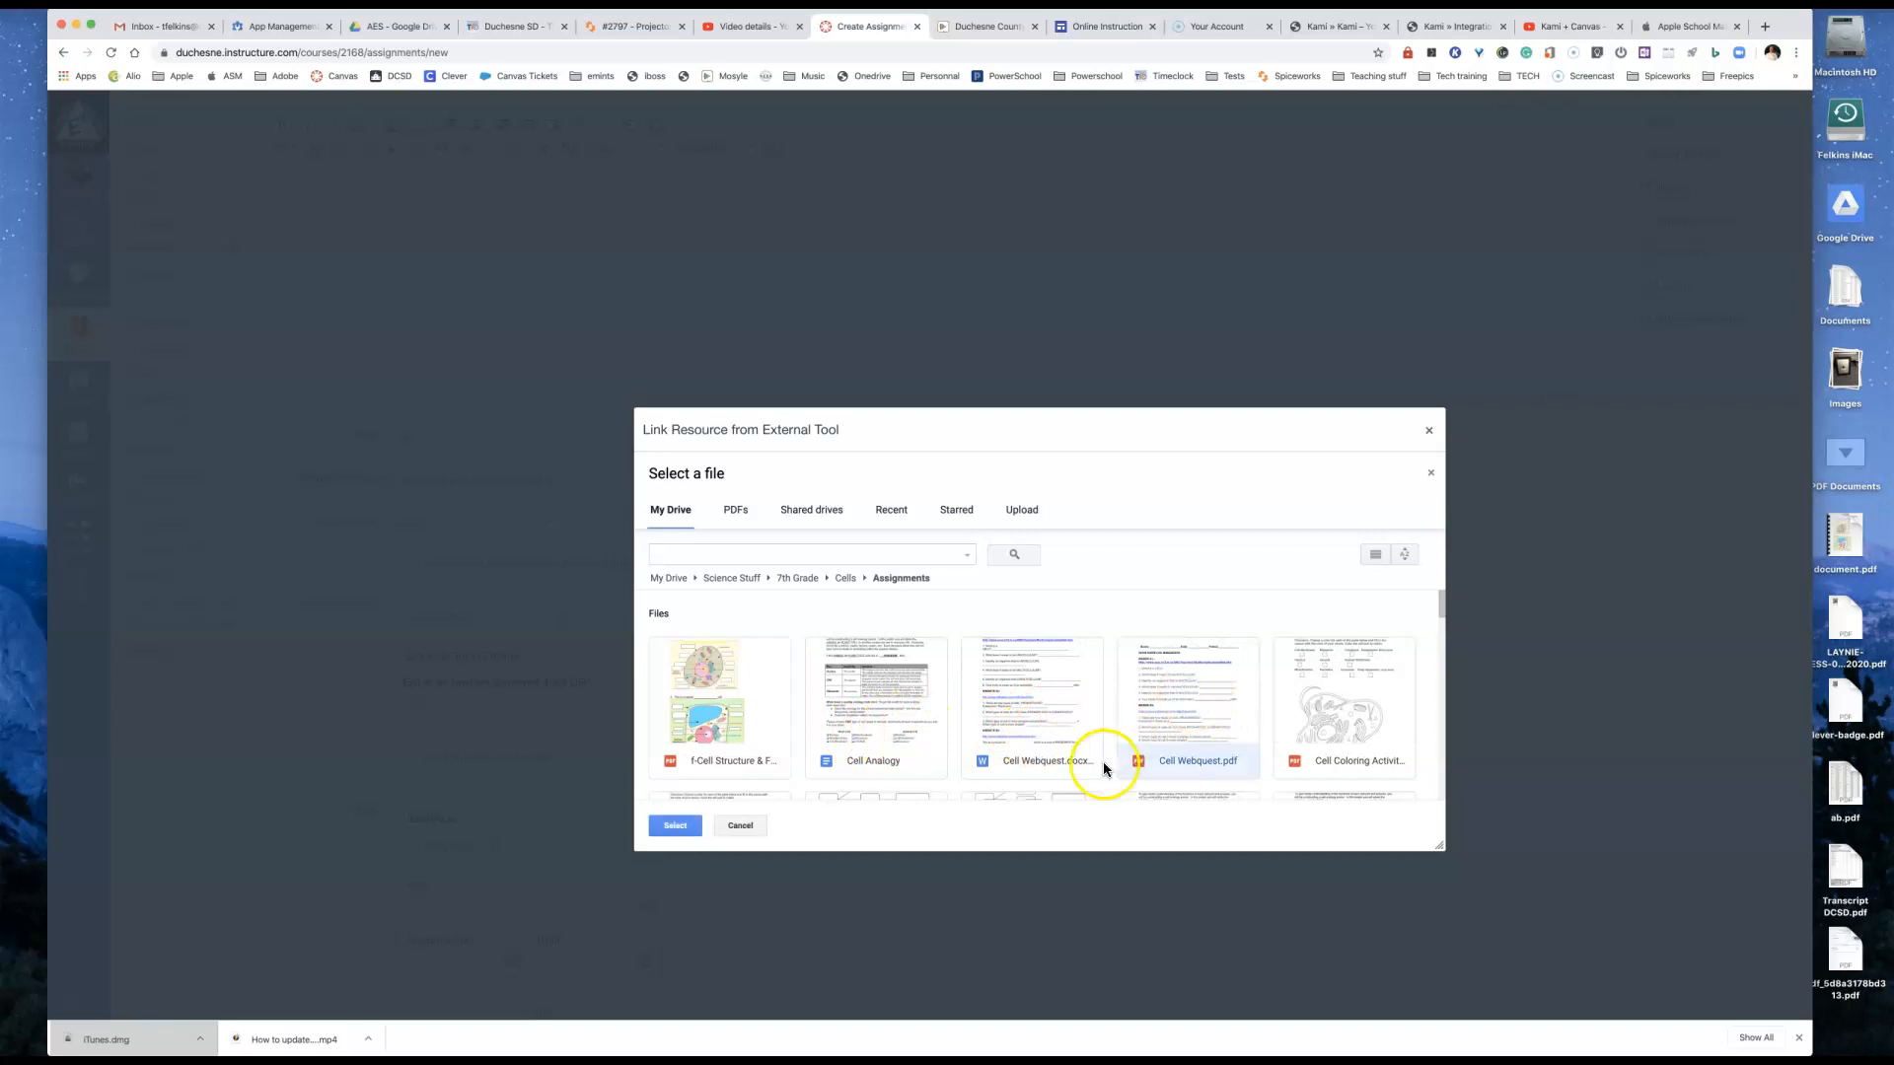
{"action": "left_click", "coordinate": [676, 827]}
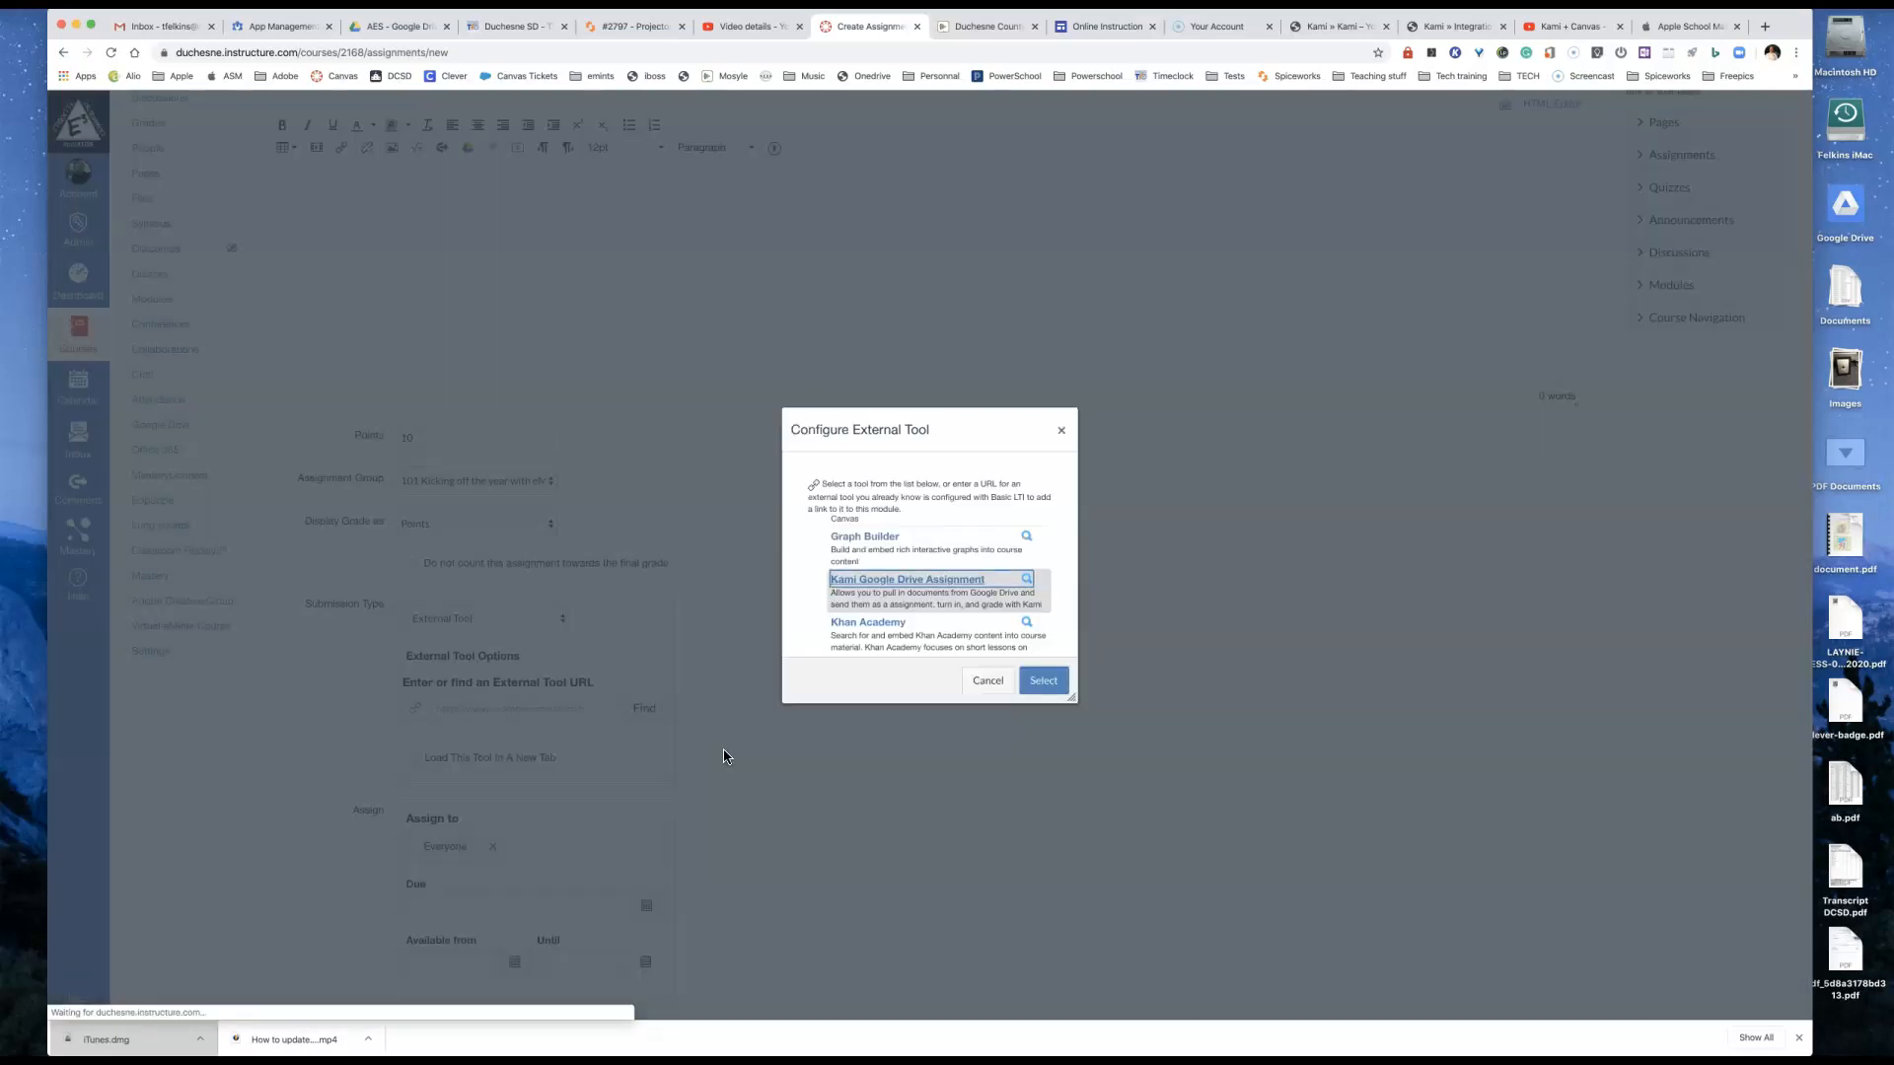
{"action": "left_click", "coordinate": [952, 720]}
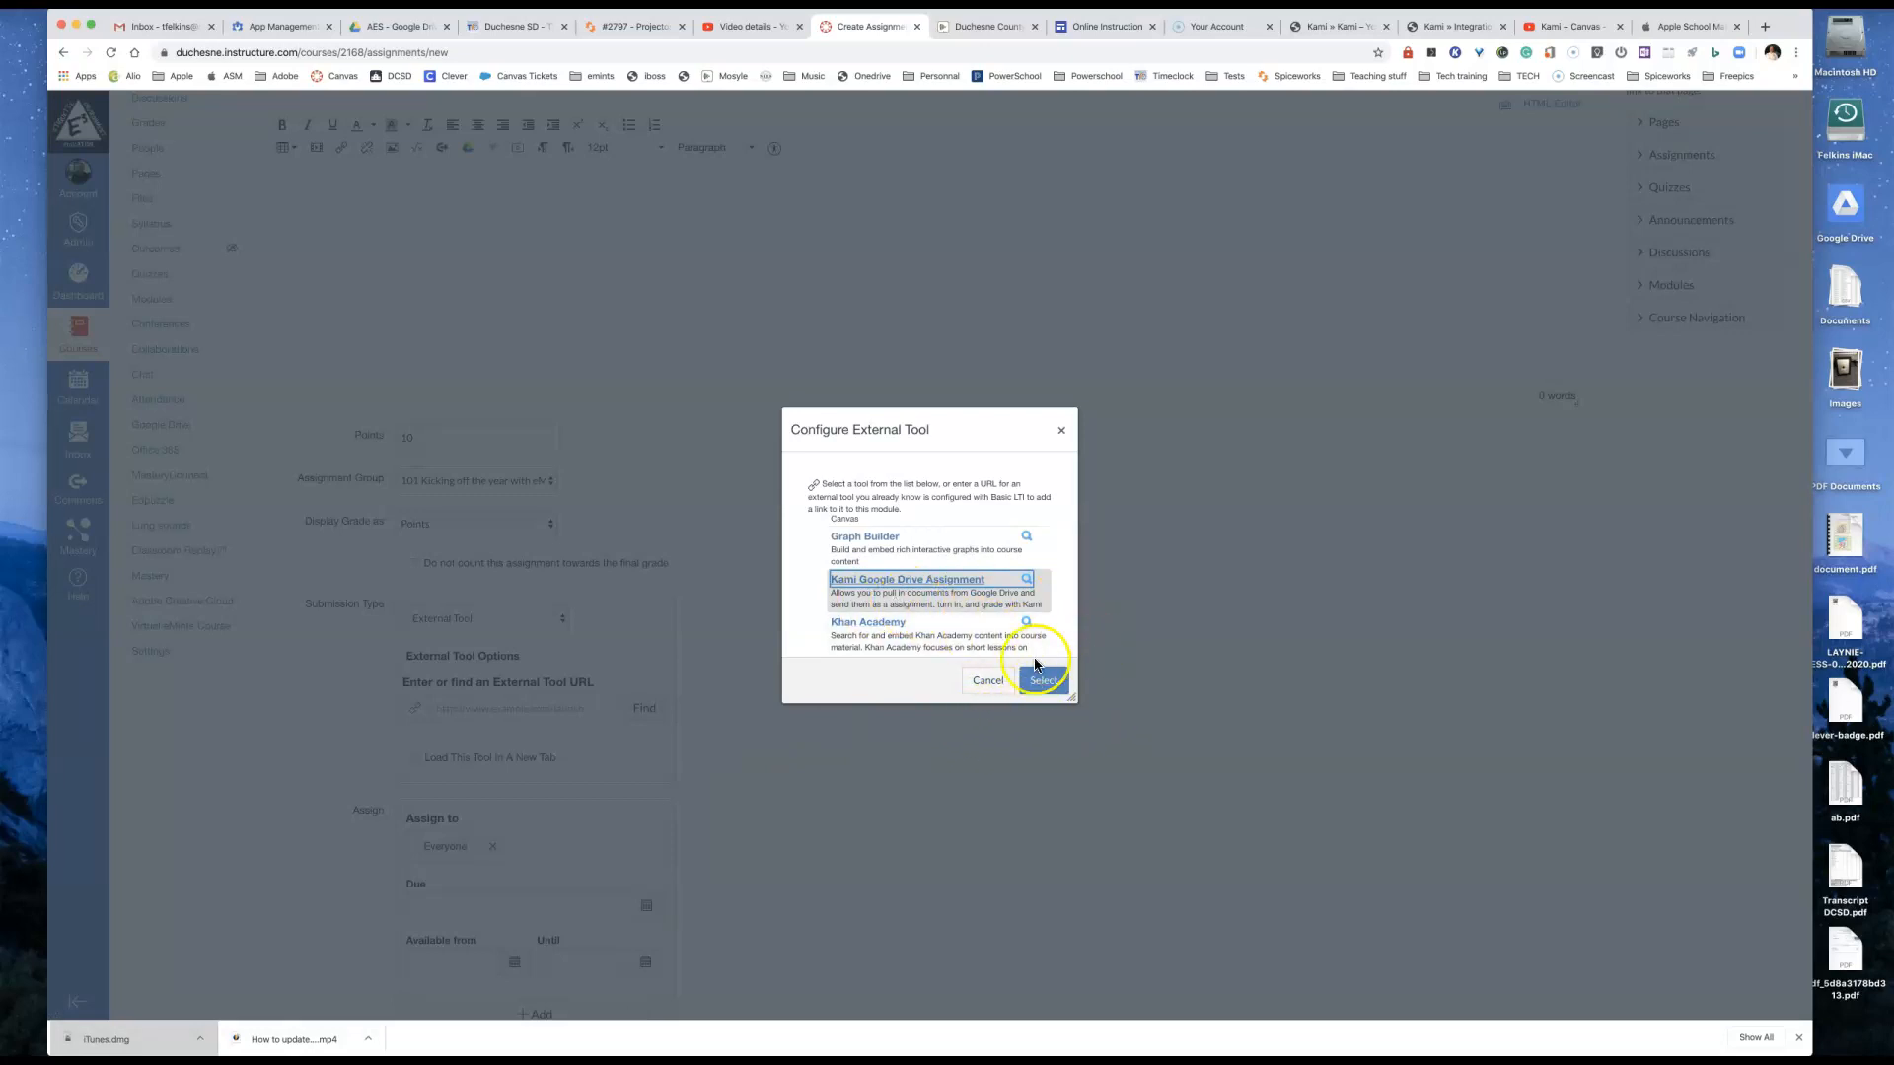
{"action": "left_click", "coordinate": [1045, 681]}
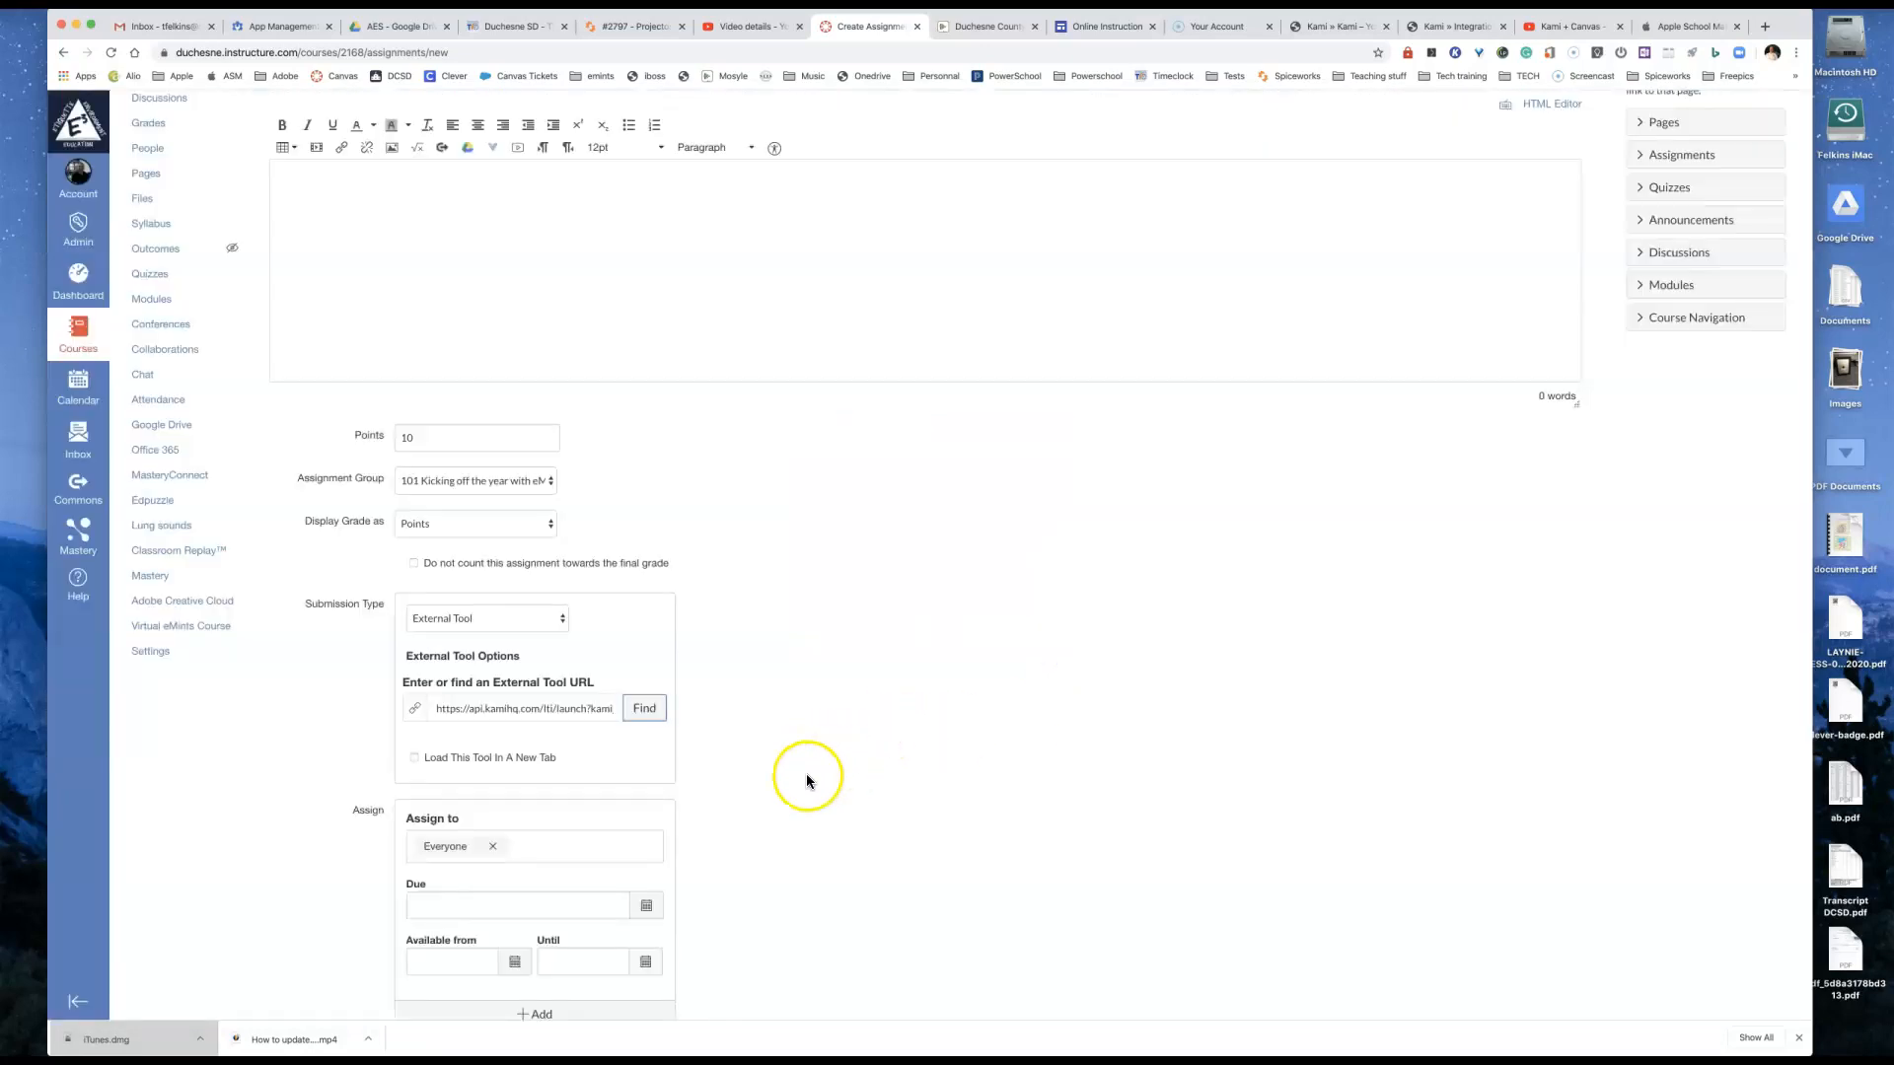
Step: Save the new assignment without publishing it
{"action": "scroll", "coordinate": [831, 778], "scroll_direction": "down", "scroll_amount": 3}
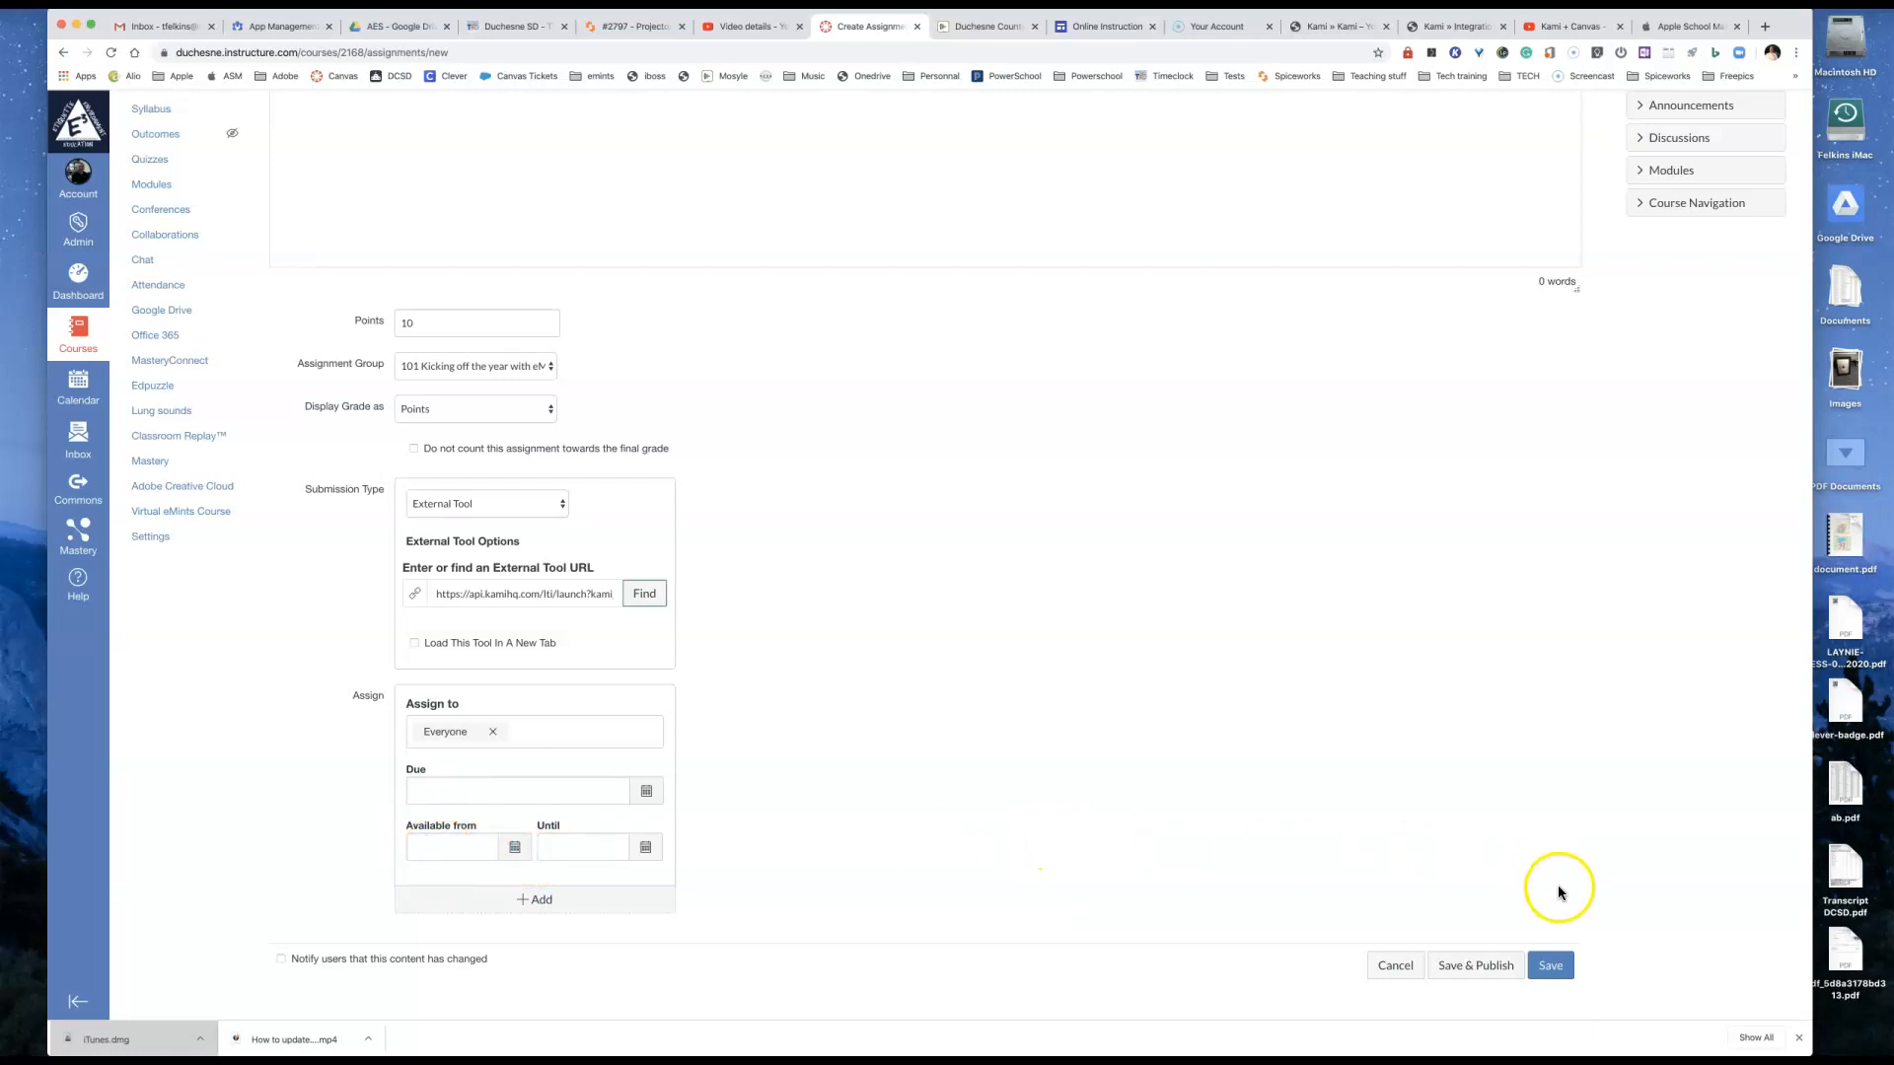
{"action": "left_click", "coordinate": [1546, 968]}
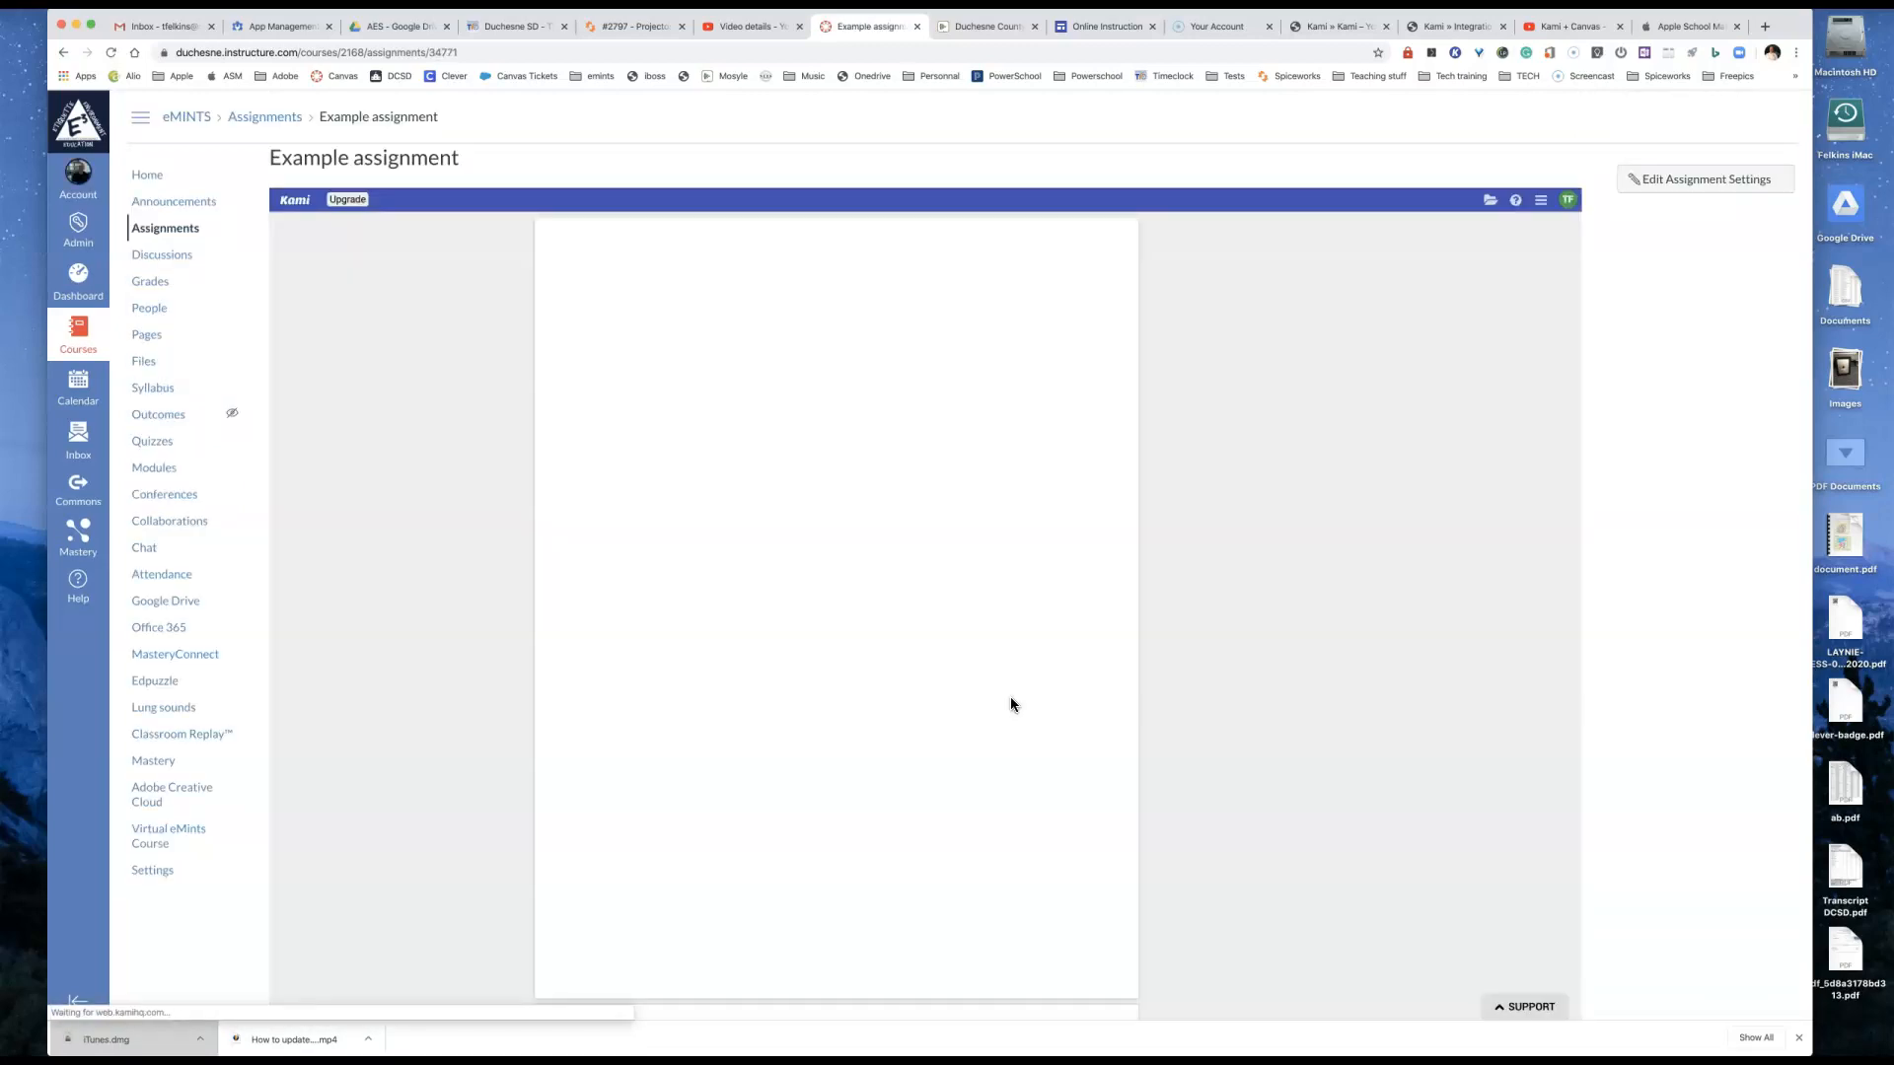
{"action": "left_click", "coordinate": [547, 844]}
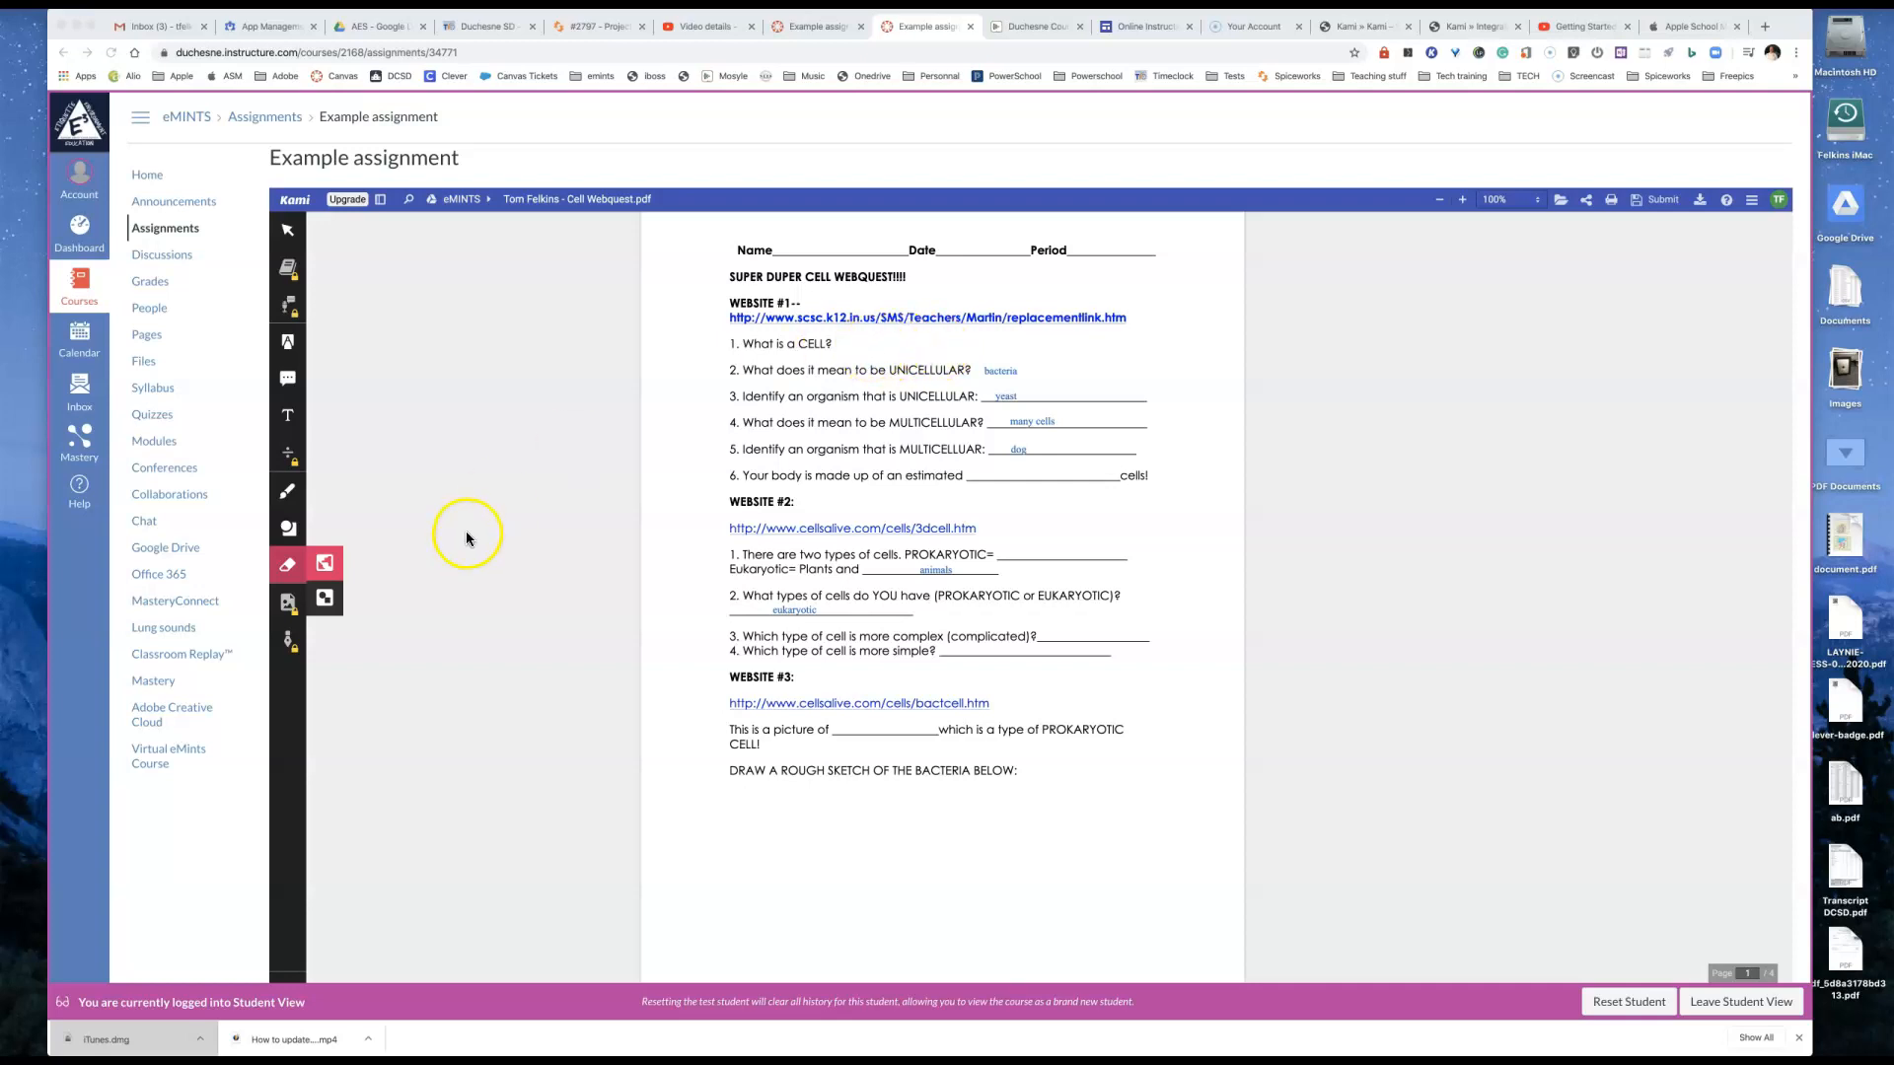
Step: Add the black text answer "6 trillion" on the blank of question 6 under Website #1
{"action": "left_click", "coordinate": [288, 417]}
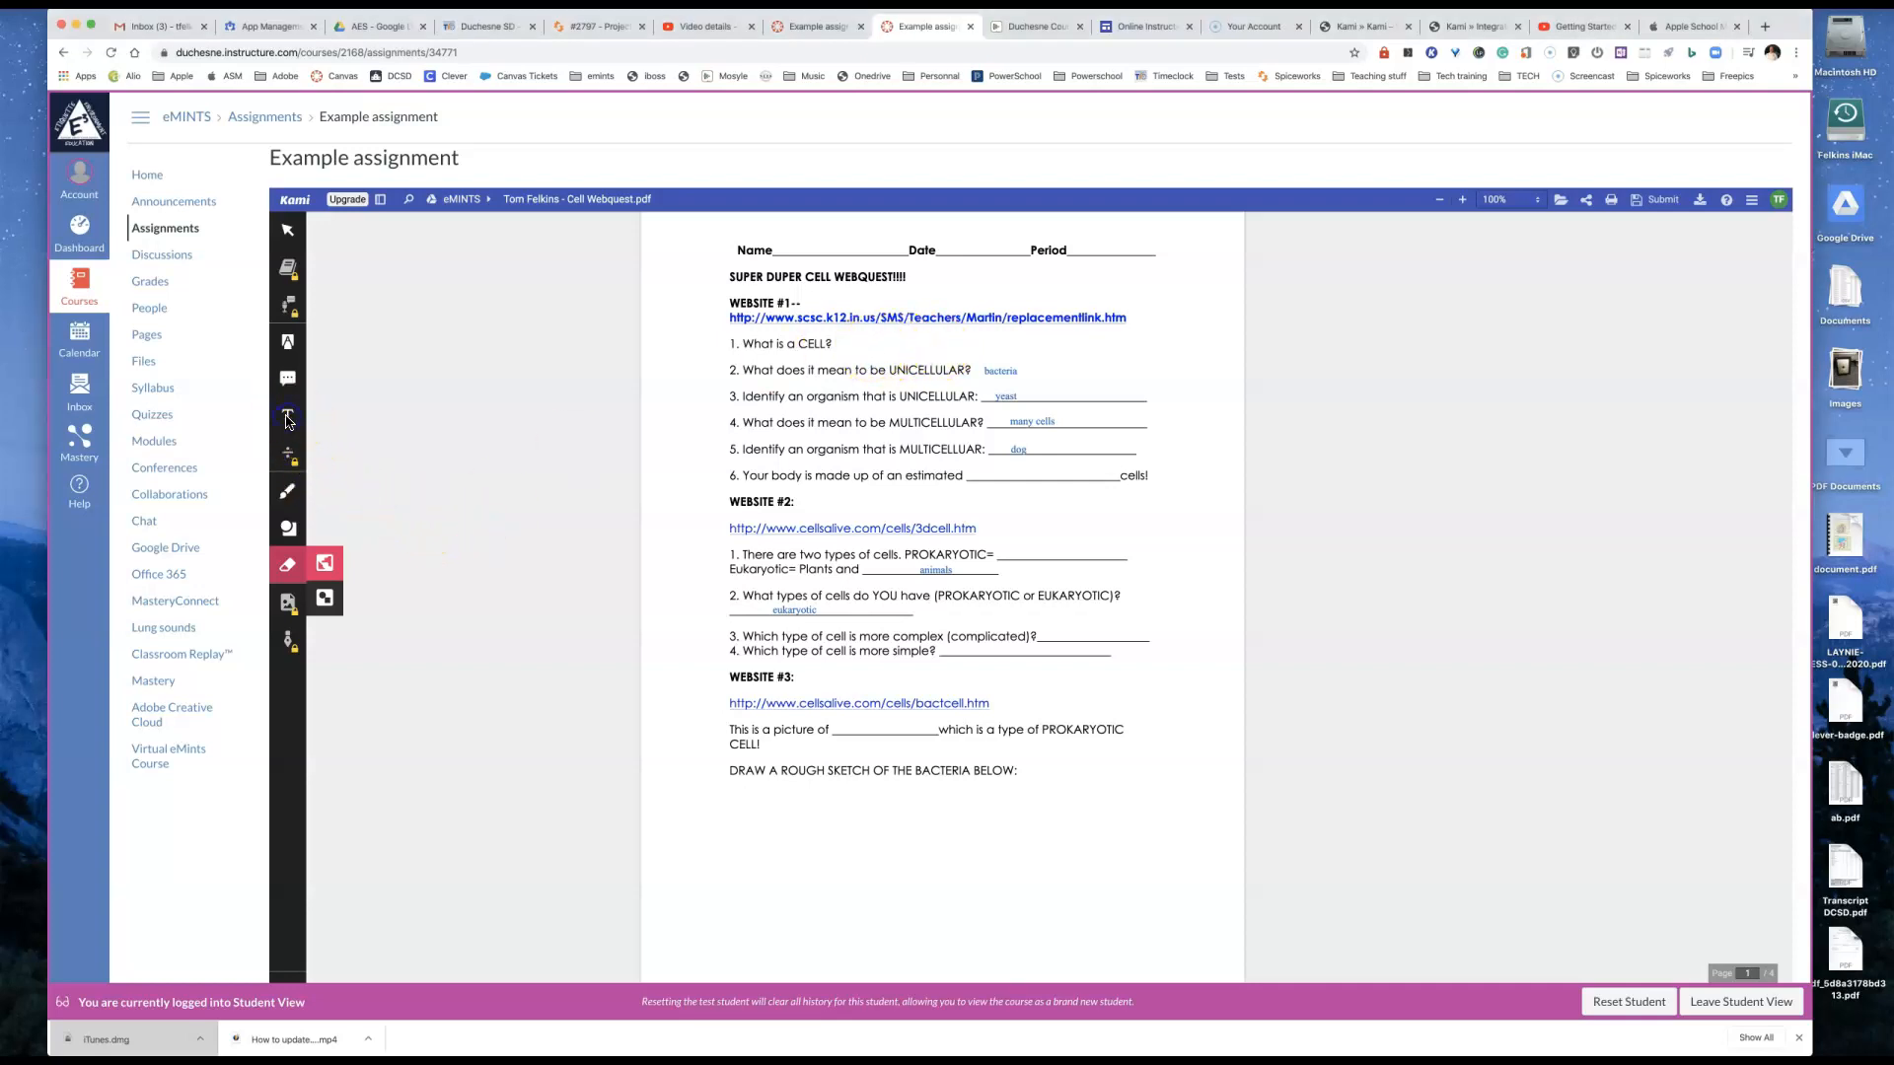
{"action": "left_click", "coordinate": [287, 420]}
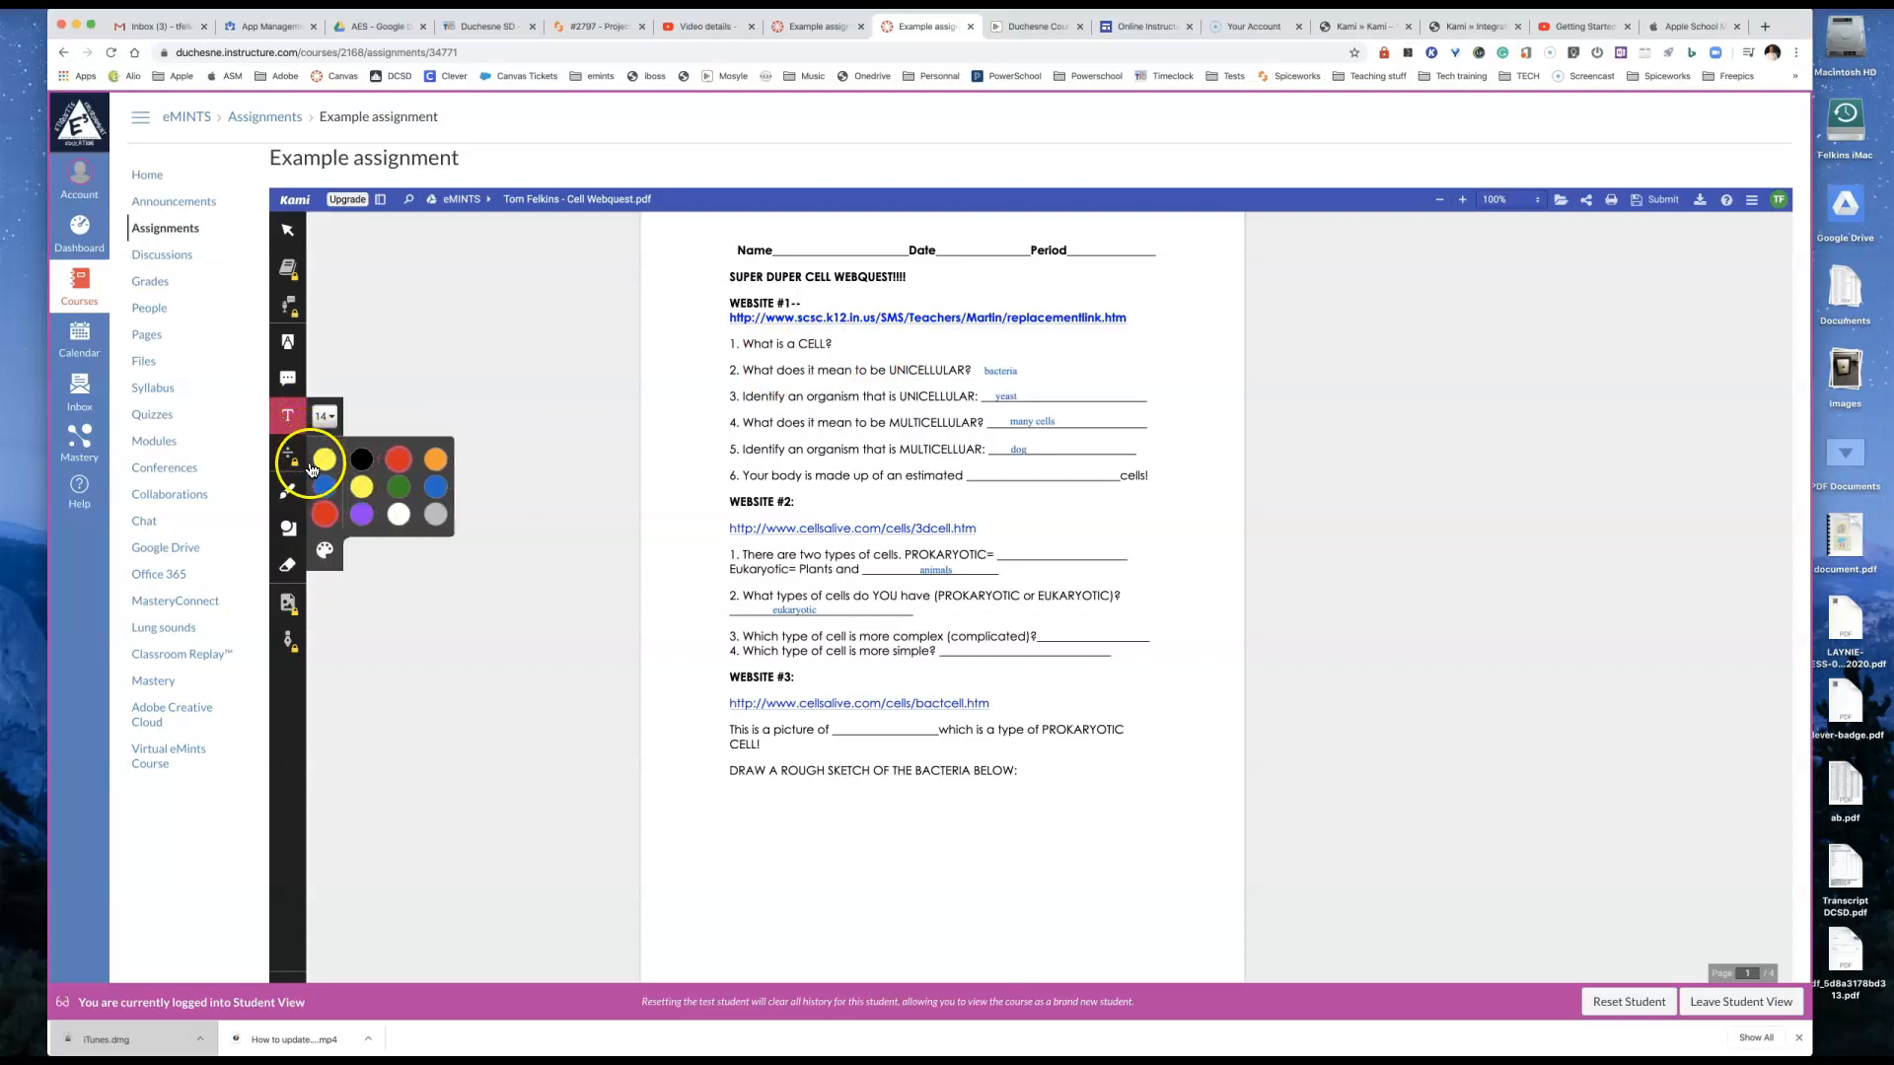
{"action": "left_click", "coordinate": [355, 462]}
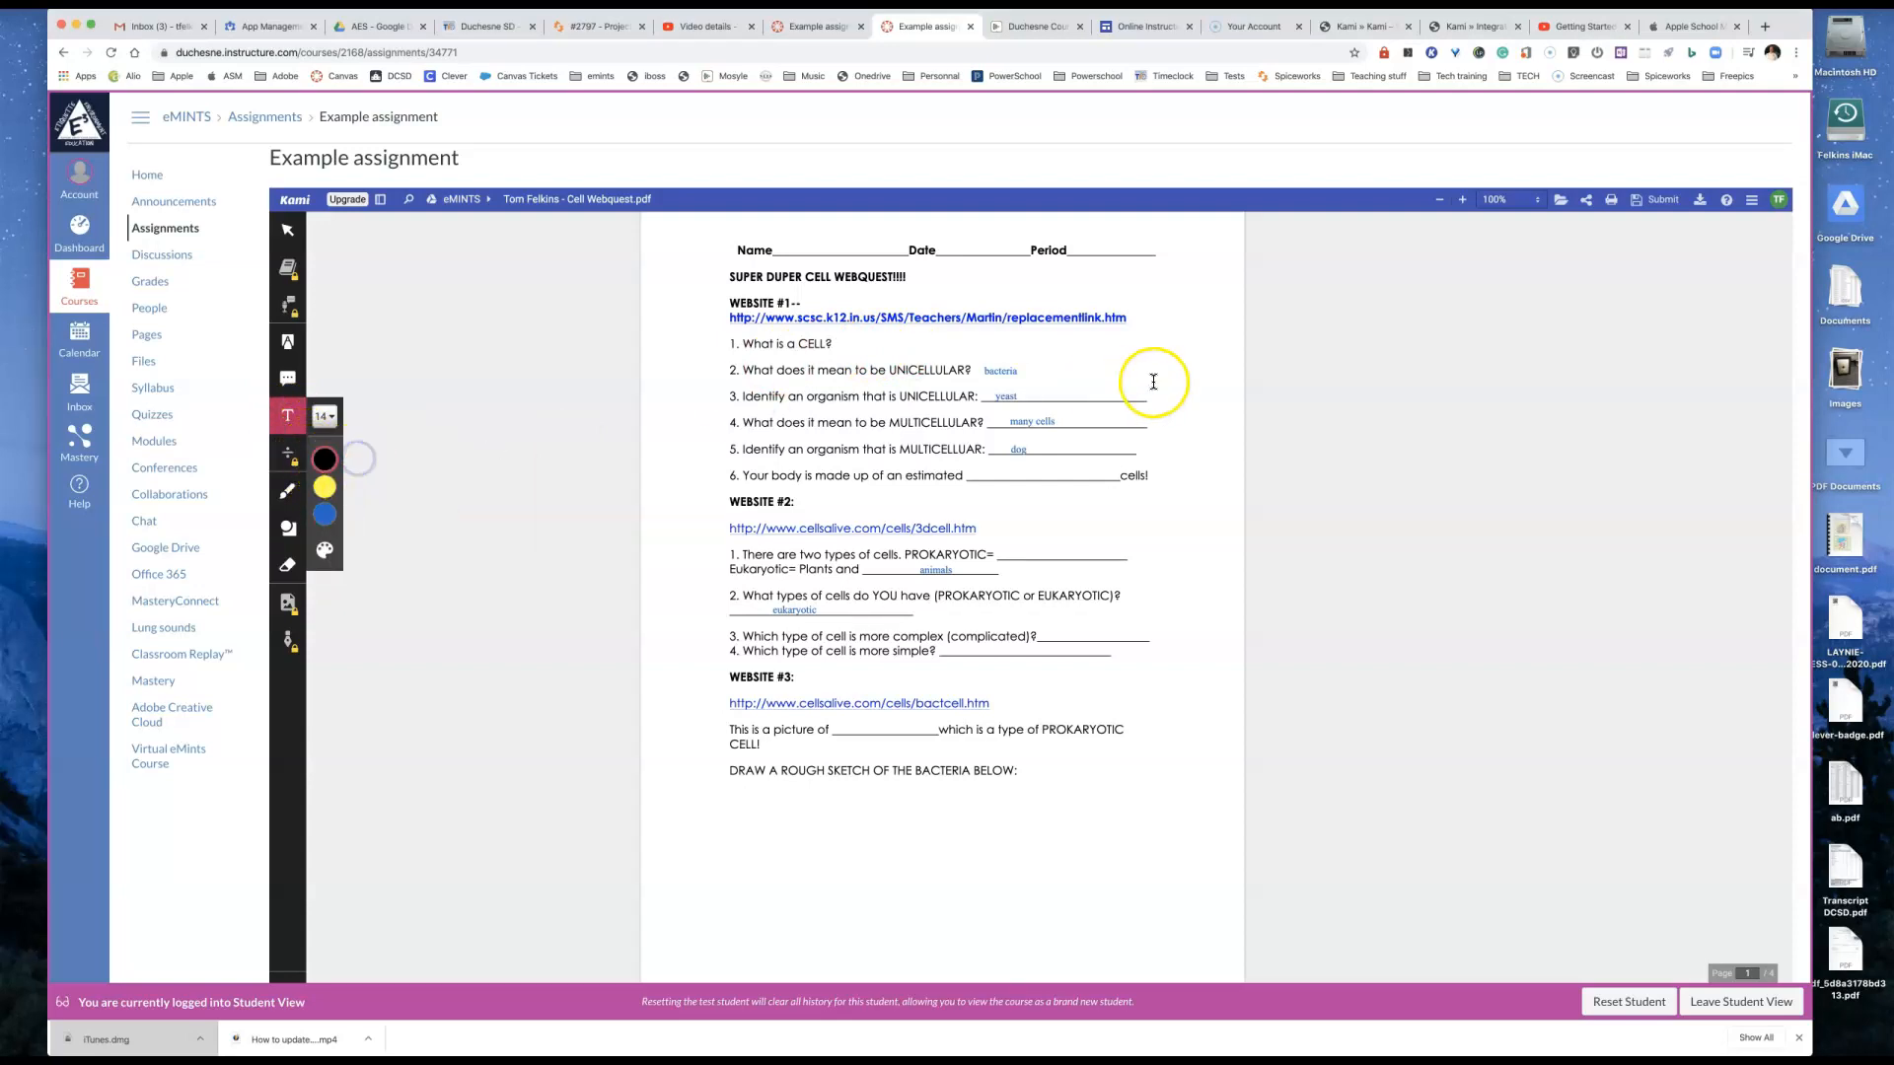
{"action": "left_click", "coordinate": [996, 470]}
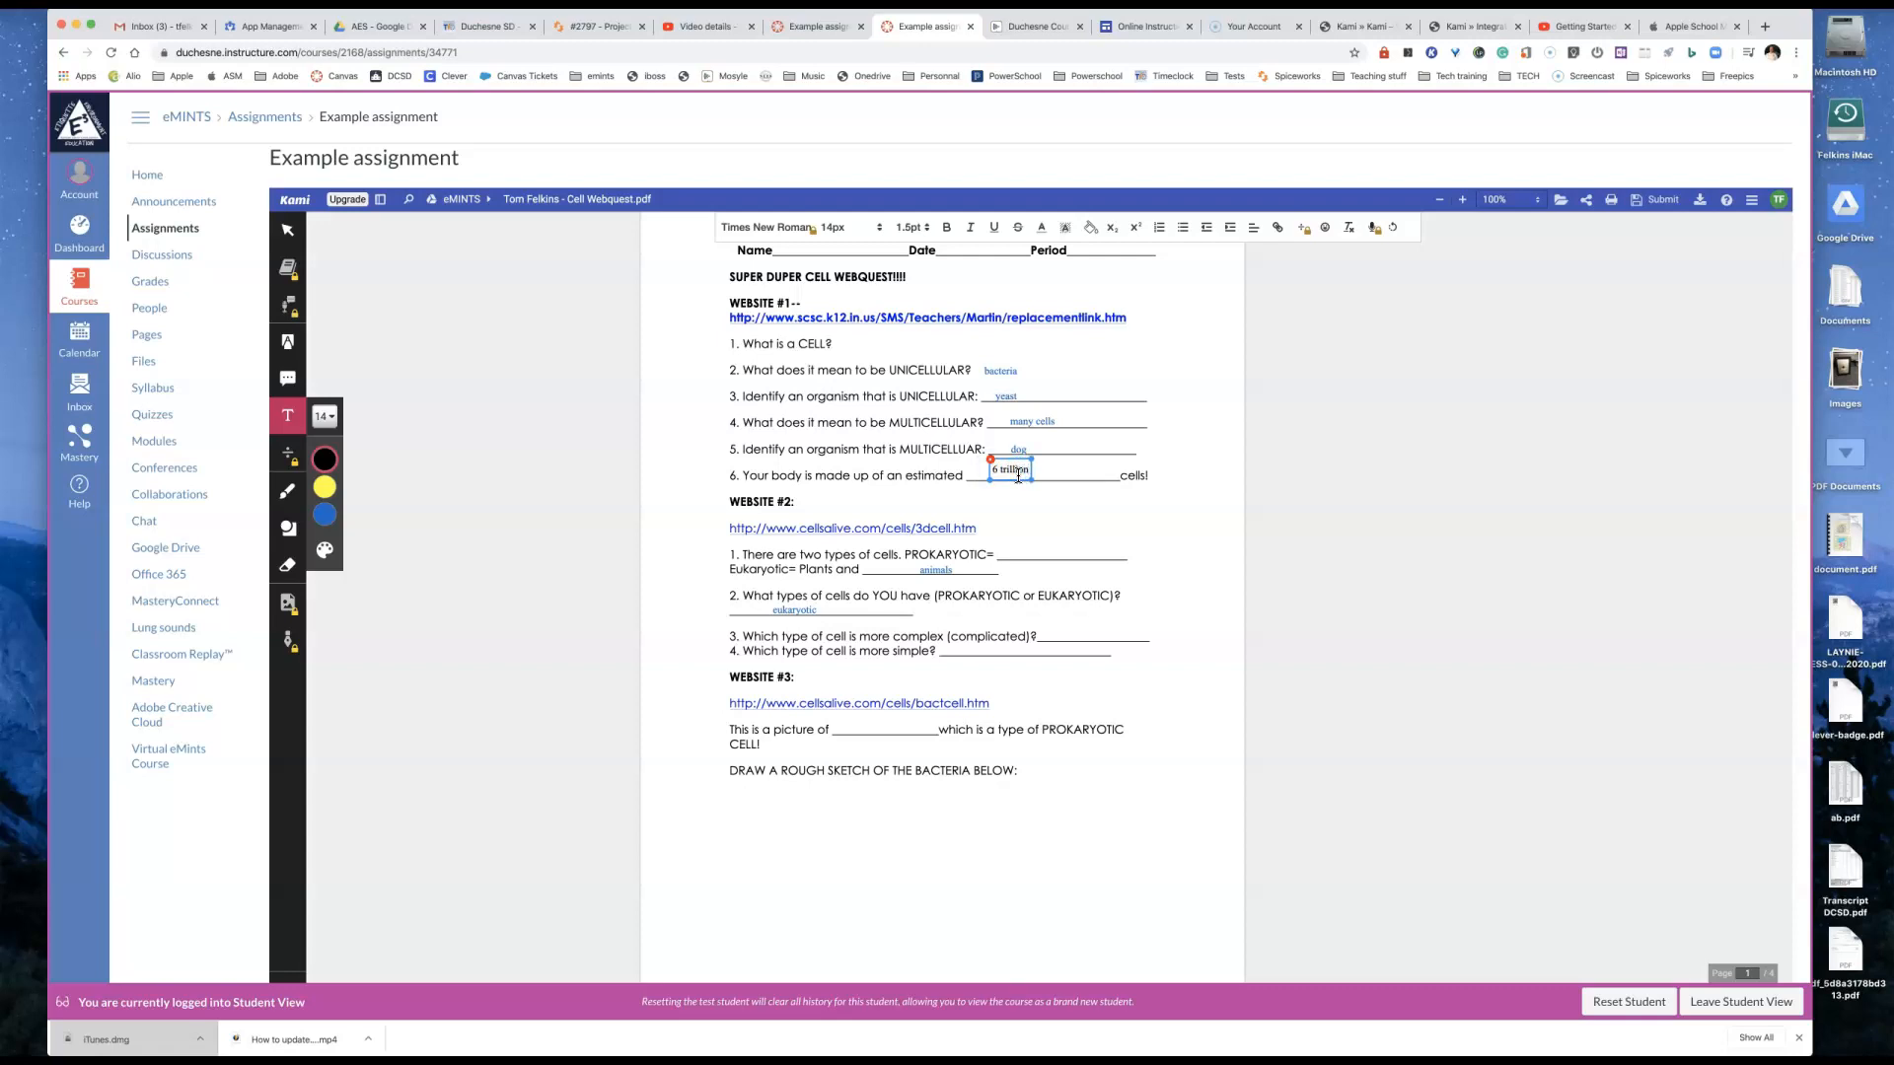
{"action": "left_click", "coordinate": [1028, 489]}
{"action": "left_click", "coordinate": [653, 502]}
Step: Draw a wide, flat black ellipse in the empty space below the plant cell instructions on page 2
{"action": "scroll", "coordinate": [879, 753], "scroll_direction": "down", "scroll_amount": 5}
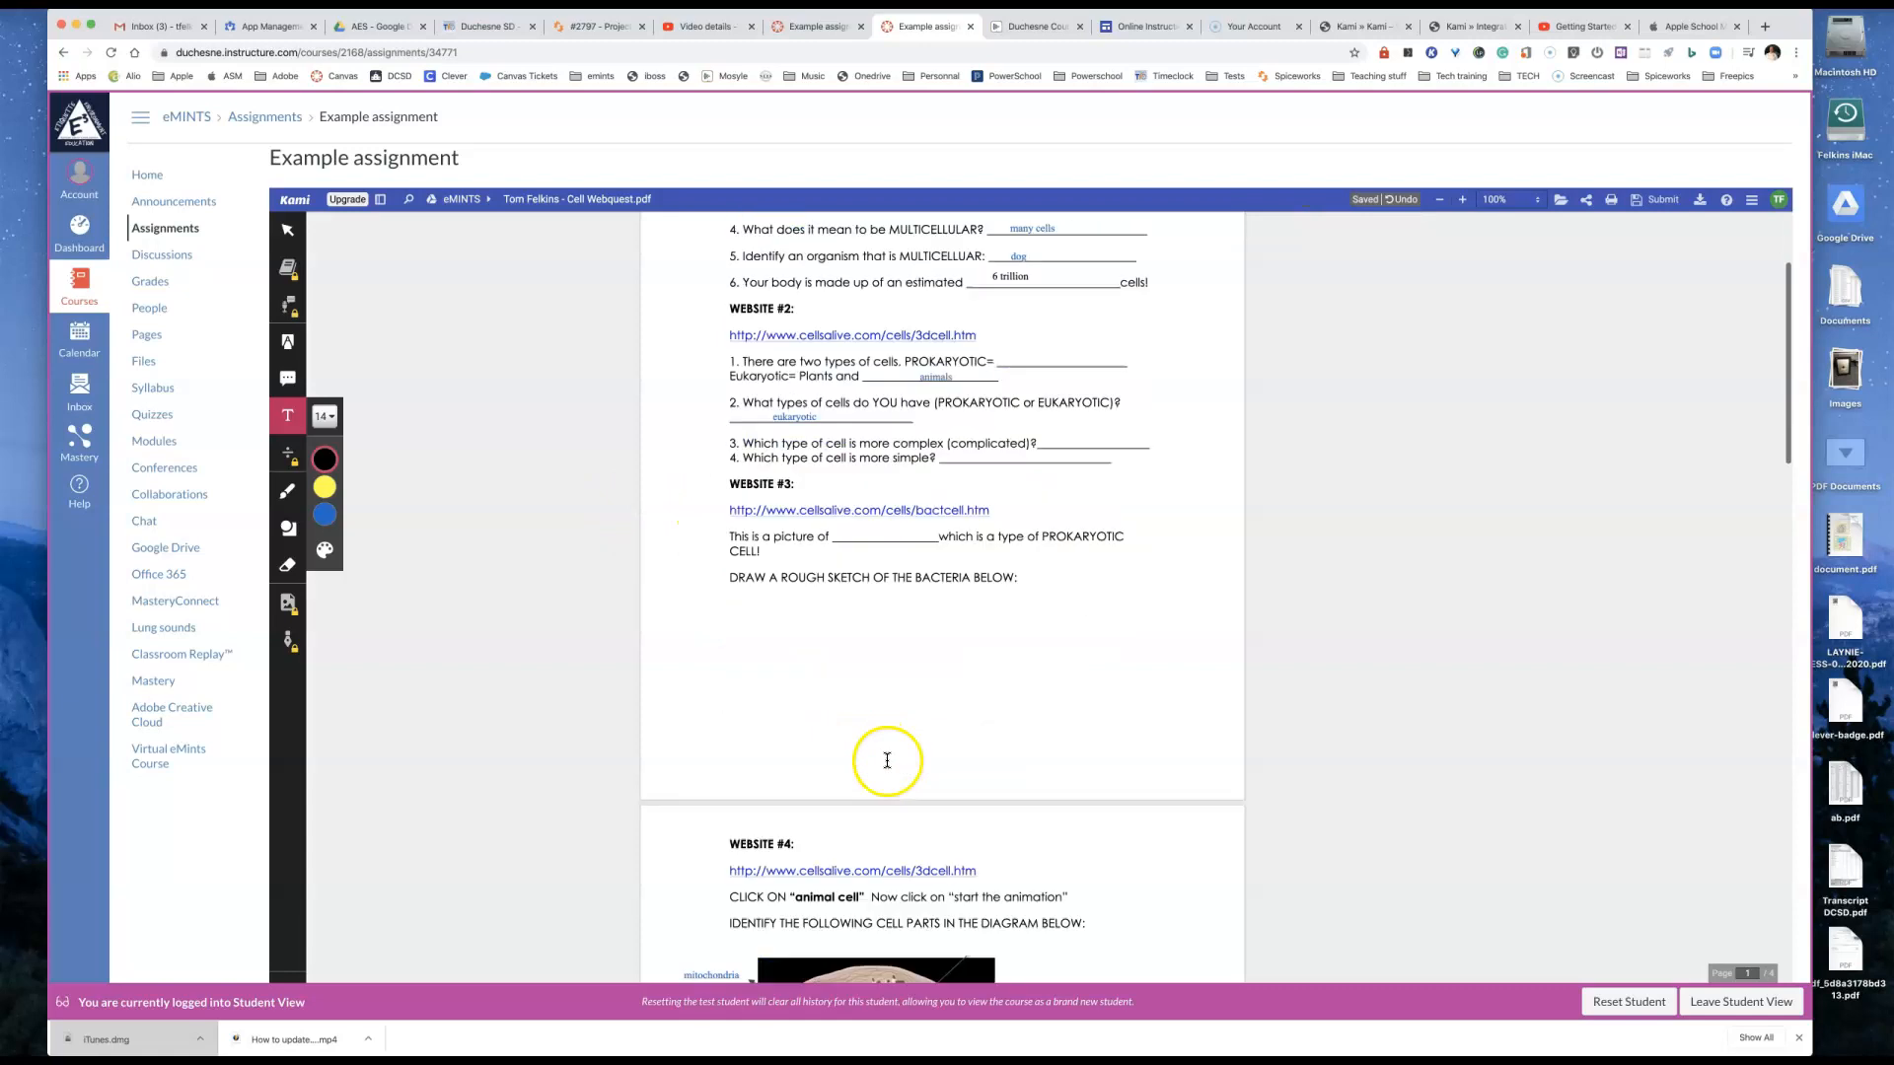
{"action": "scroll", "coordinate": [884, 730], "scroll_direction": "down", "scroll_amount": 3}
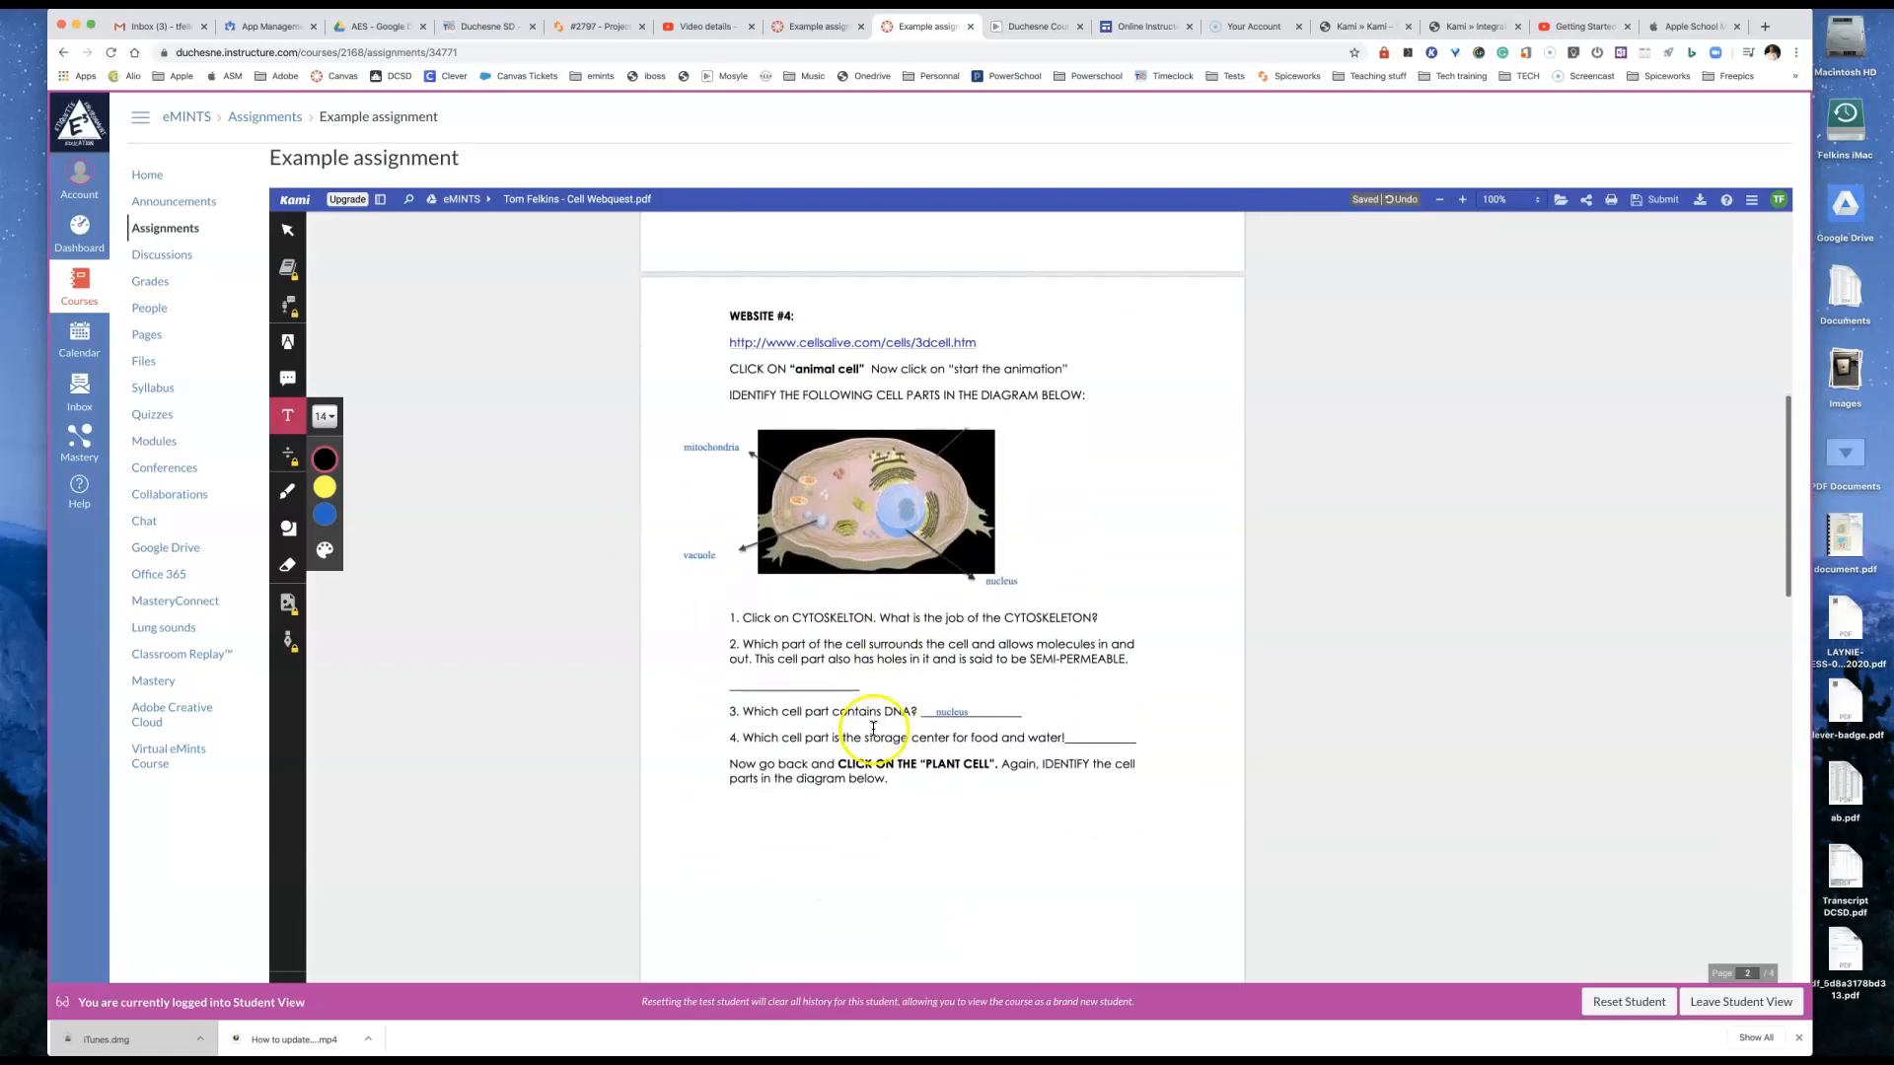
{"action": "left_click", "coordinate": [288, 342]}
{"action": "left_click", "coordinate": [316, 496]}
{"action": "left_click", "coordinate": [287, 534]}
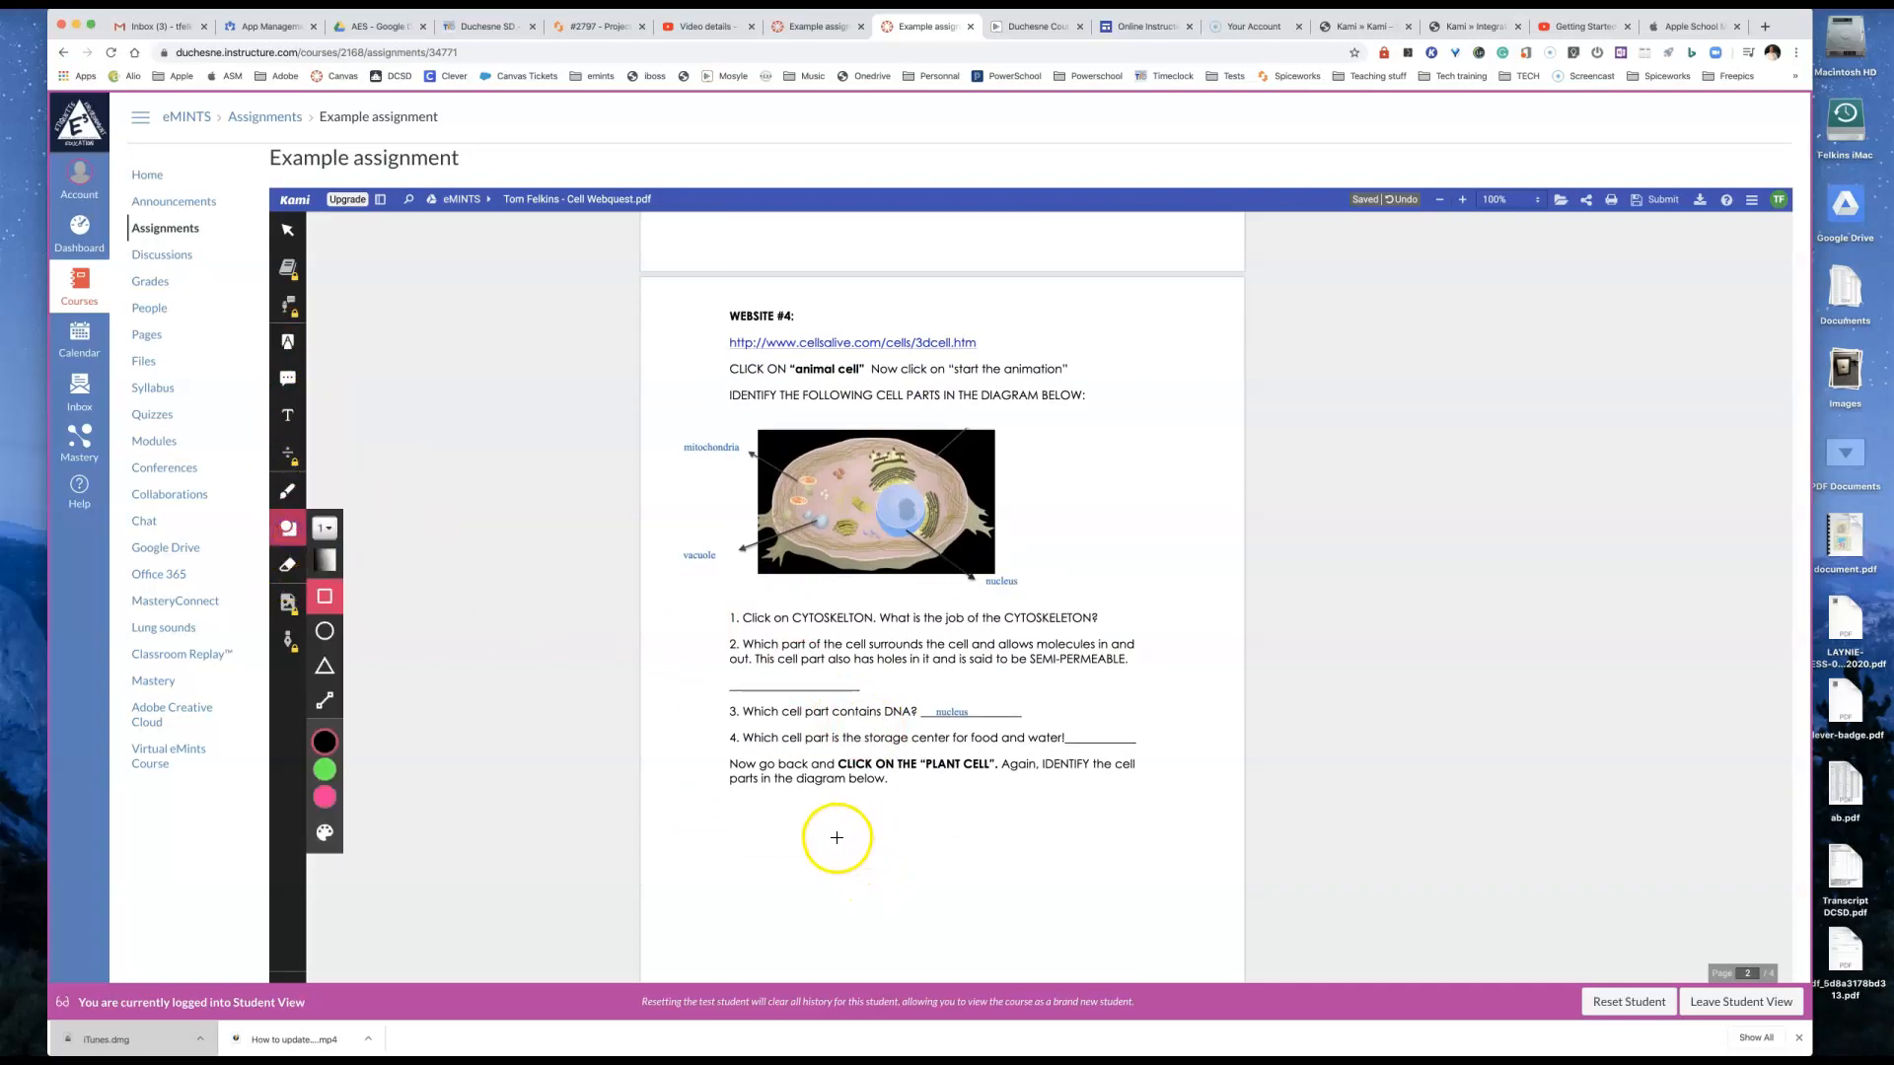
{"action": "left_click", "coordinate": [325, 632]}
{"action": "left_click_drag", "start_coordinate": [797, 849], "coordinate": [950, 877]}
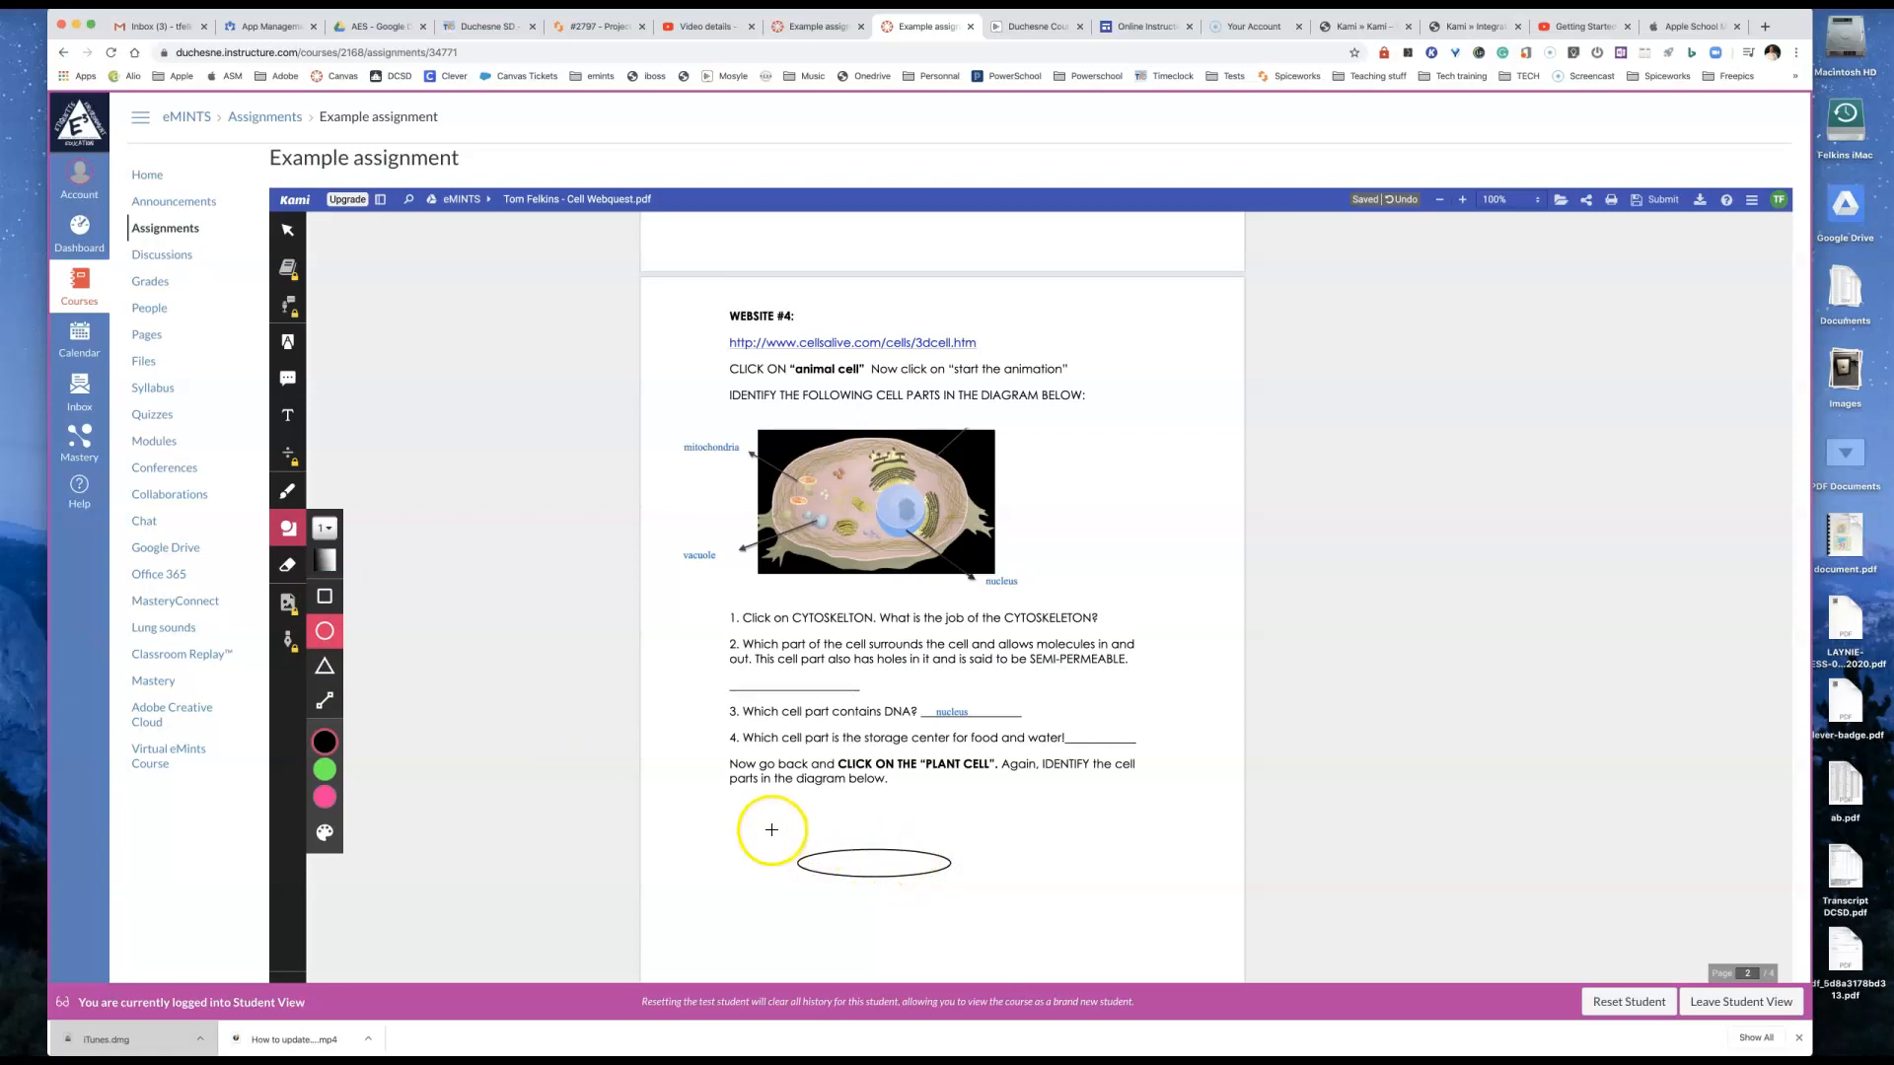
{"action": "mouse_move", "coordinate": [327, 773]}
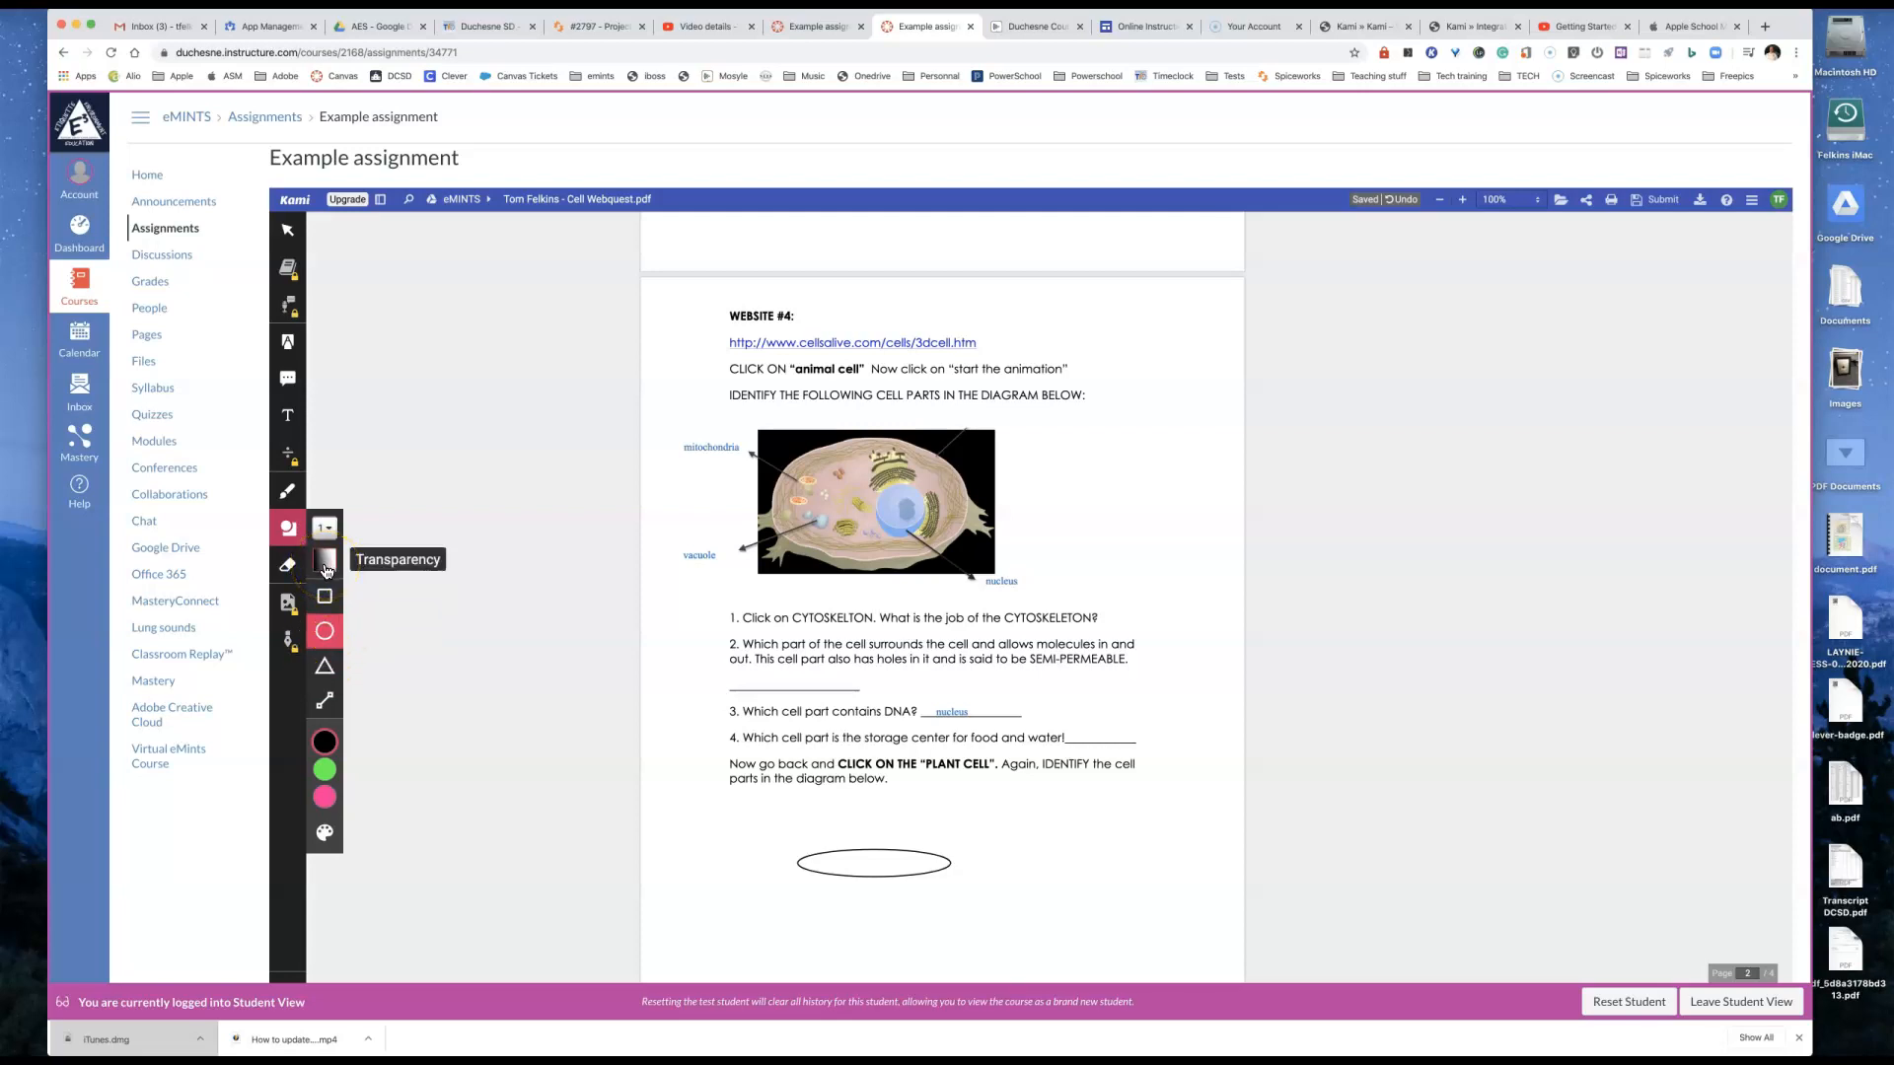
Step: Try to insert an image into the worksheet, dismiss the upgrade offer, and look over the worksheet pages
{"action": "left_click", "coordinate": [290, 605]}
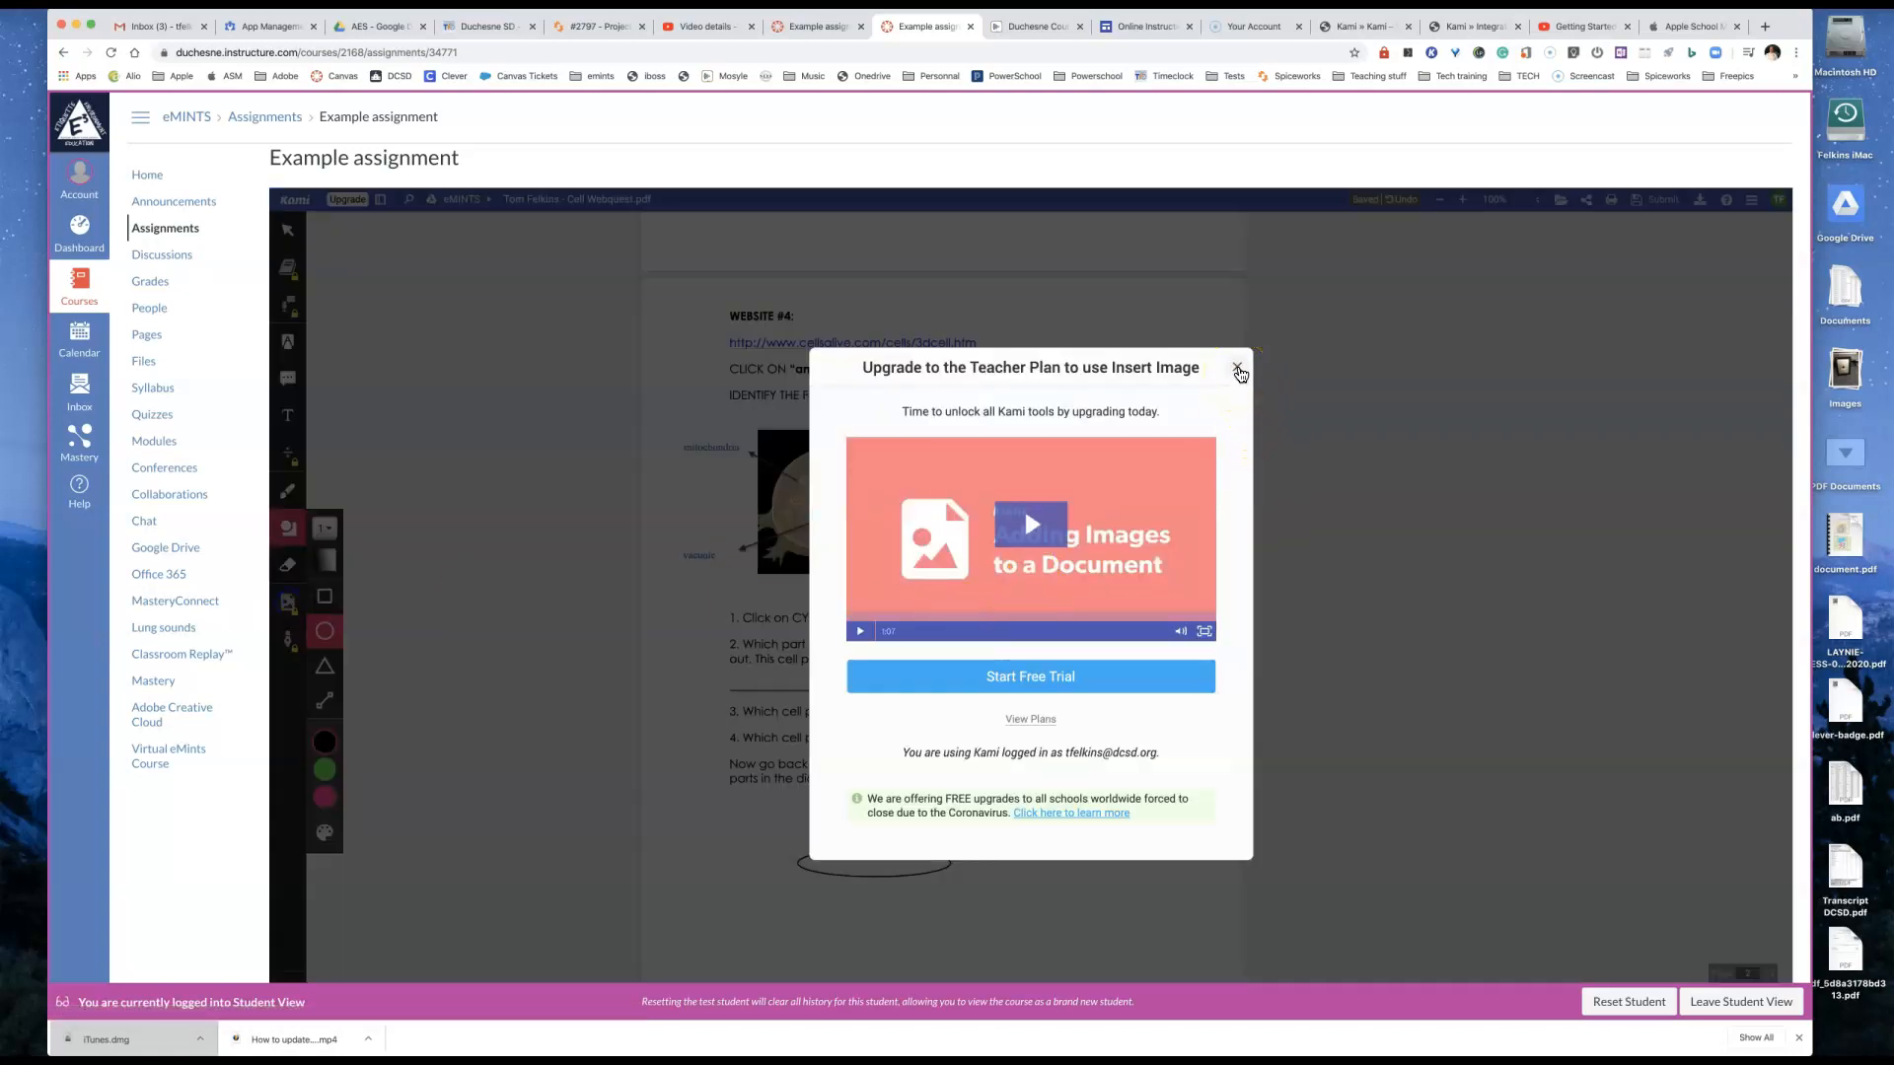
{"action": "left_click", "coordinate": [1237, 370]}
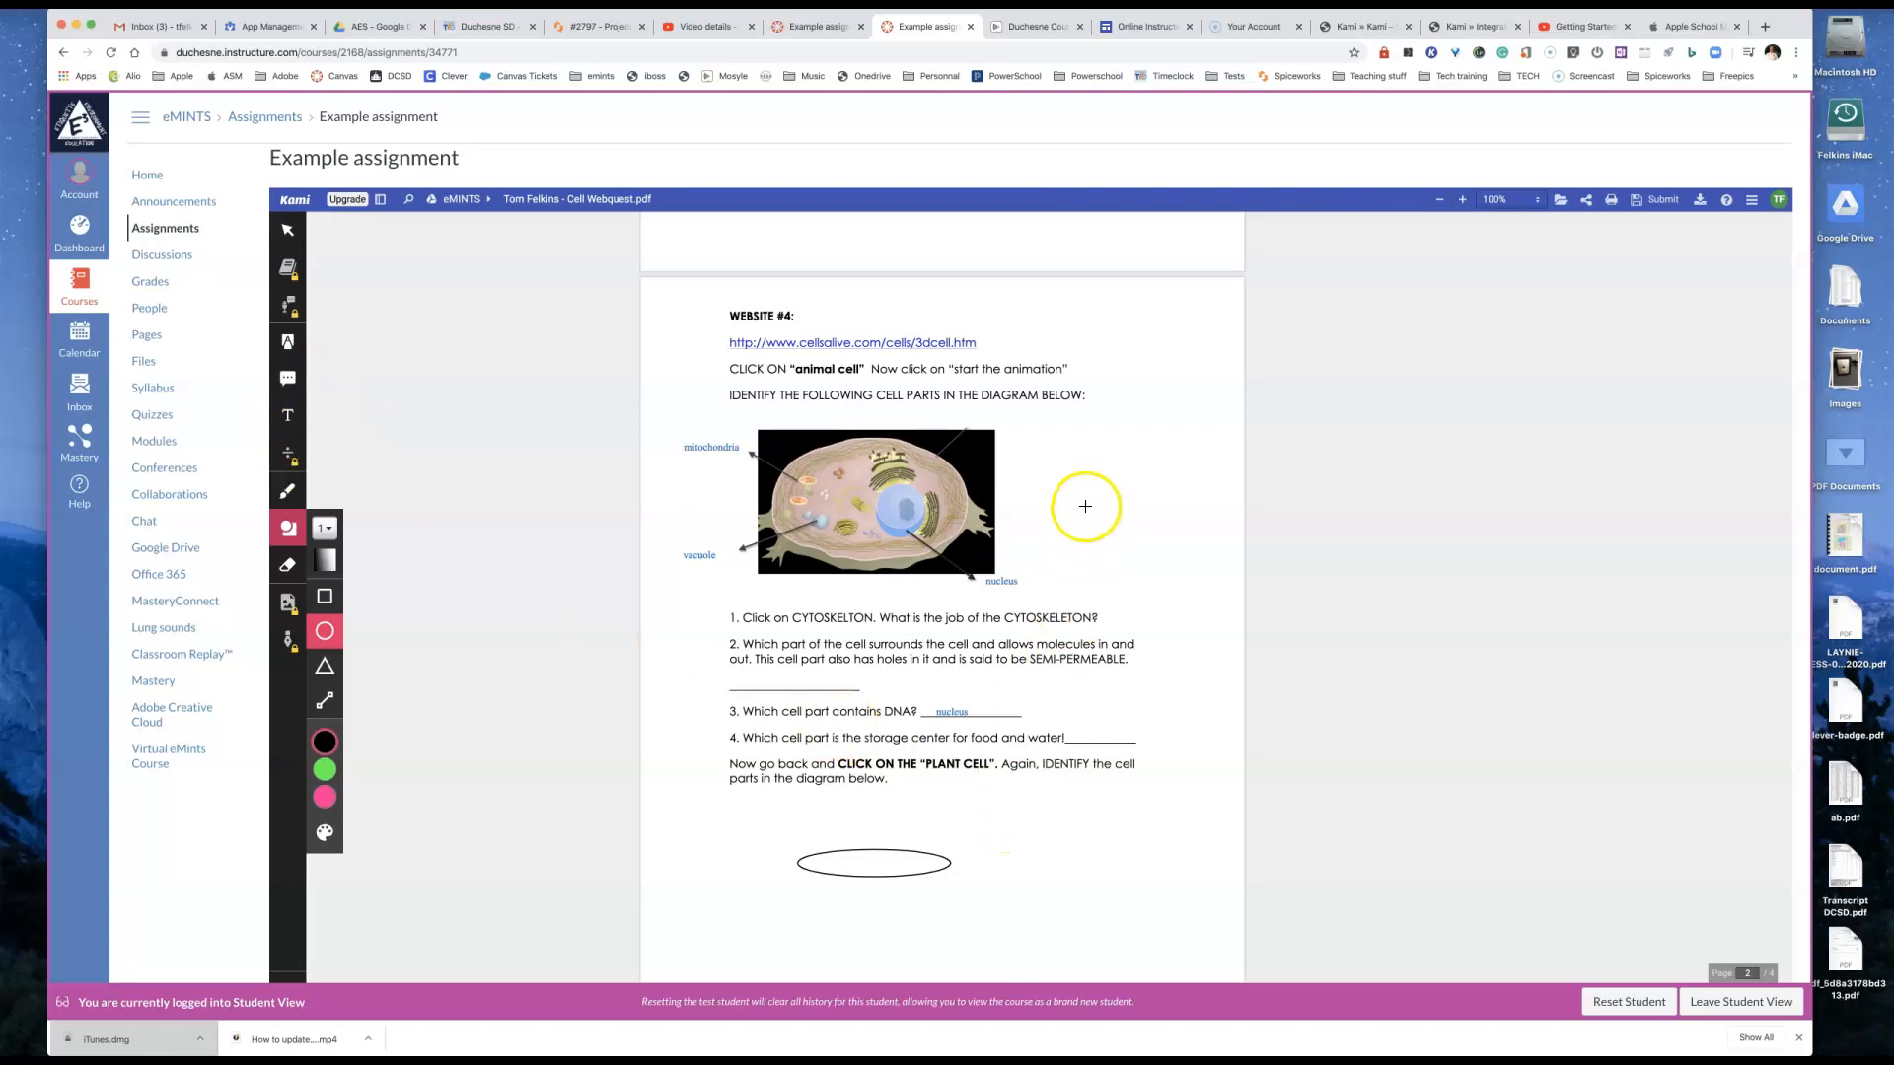
{"action": "scroll", "coordinate": [1068, 514], "scroll_direction": "up", "scroll_amount": 1}
{"action": "scroll", "coordinate": [1068, 514], "scroll_direction": "down", "scroll_amount": 10}
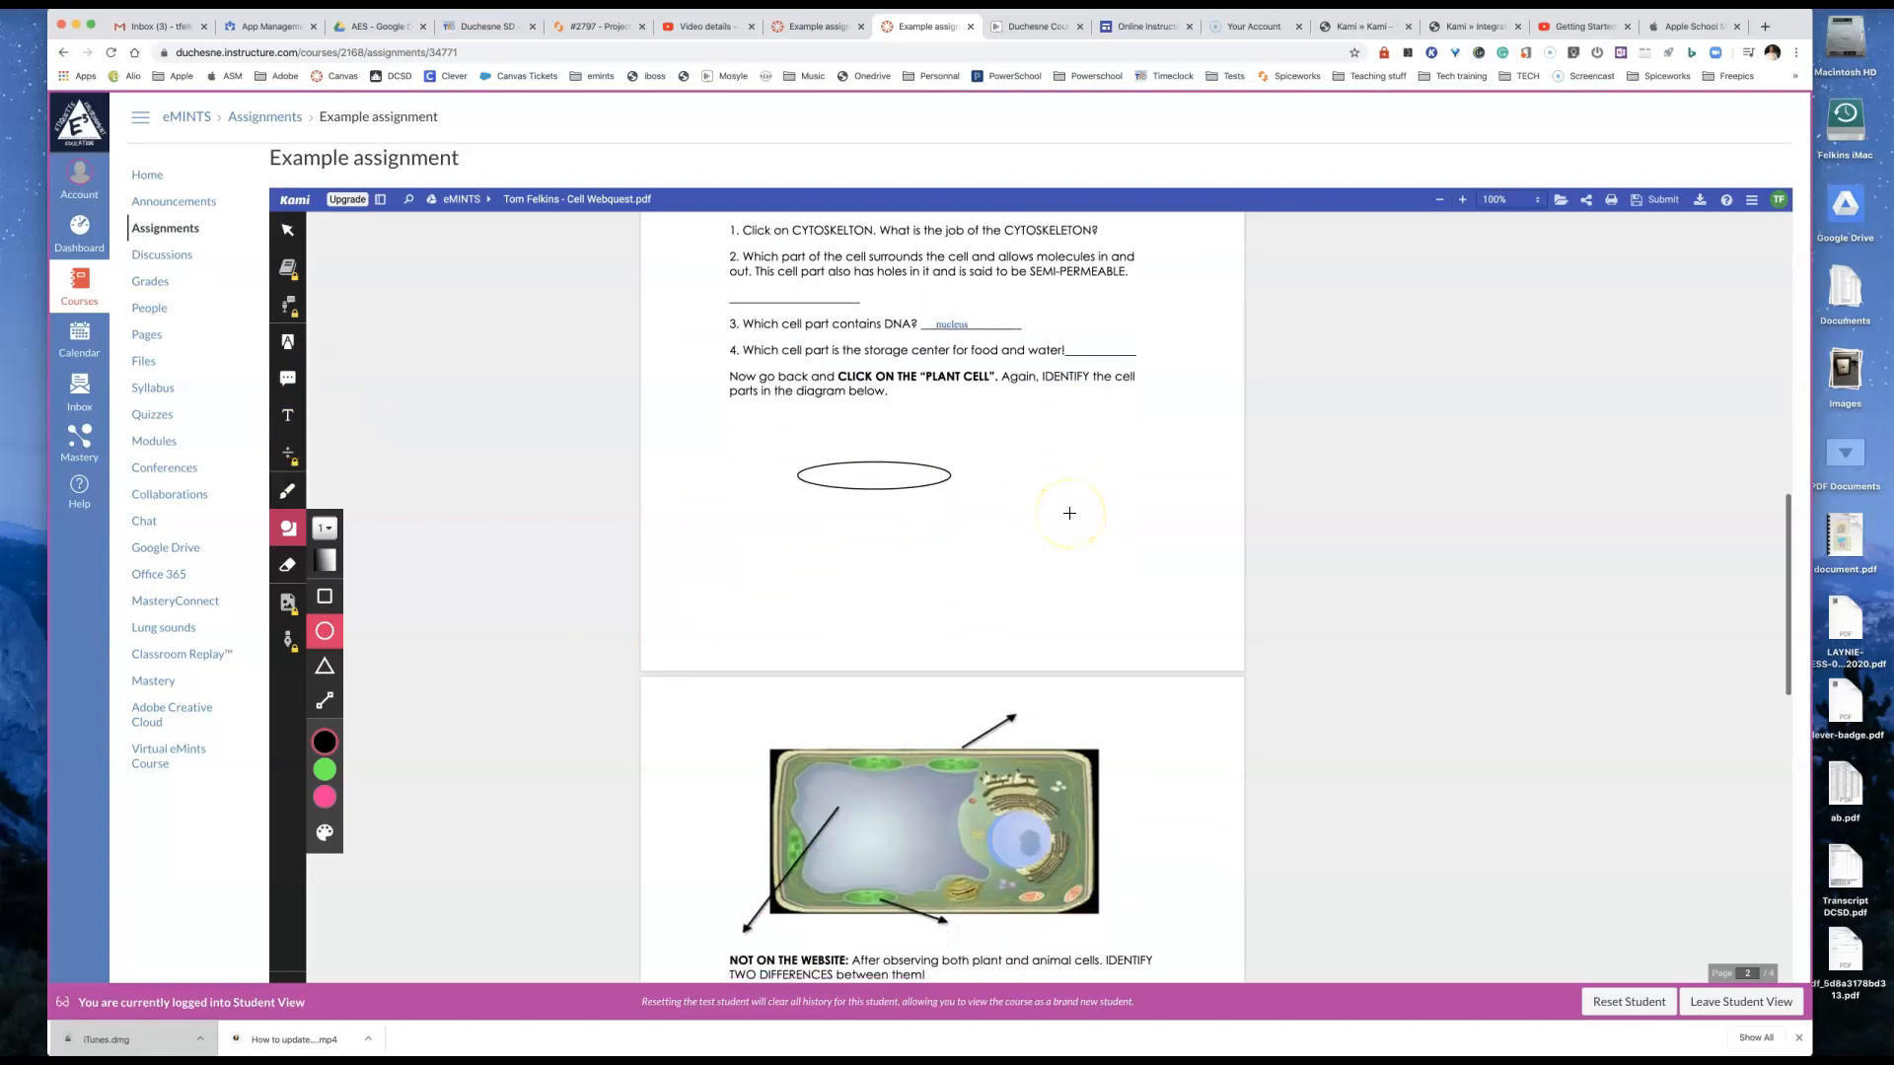
{"action": "scroll", "coordinate": [1069, 513], "scroll_direction": "up", "scroll_amount": 20}
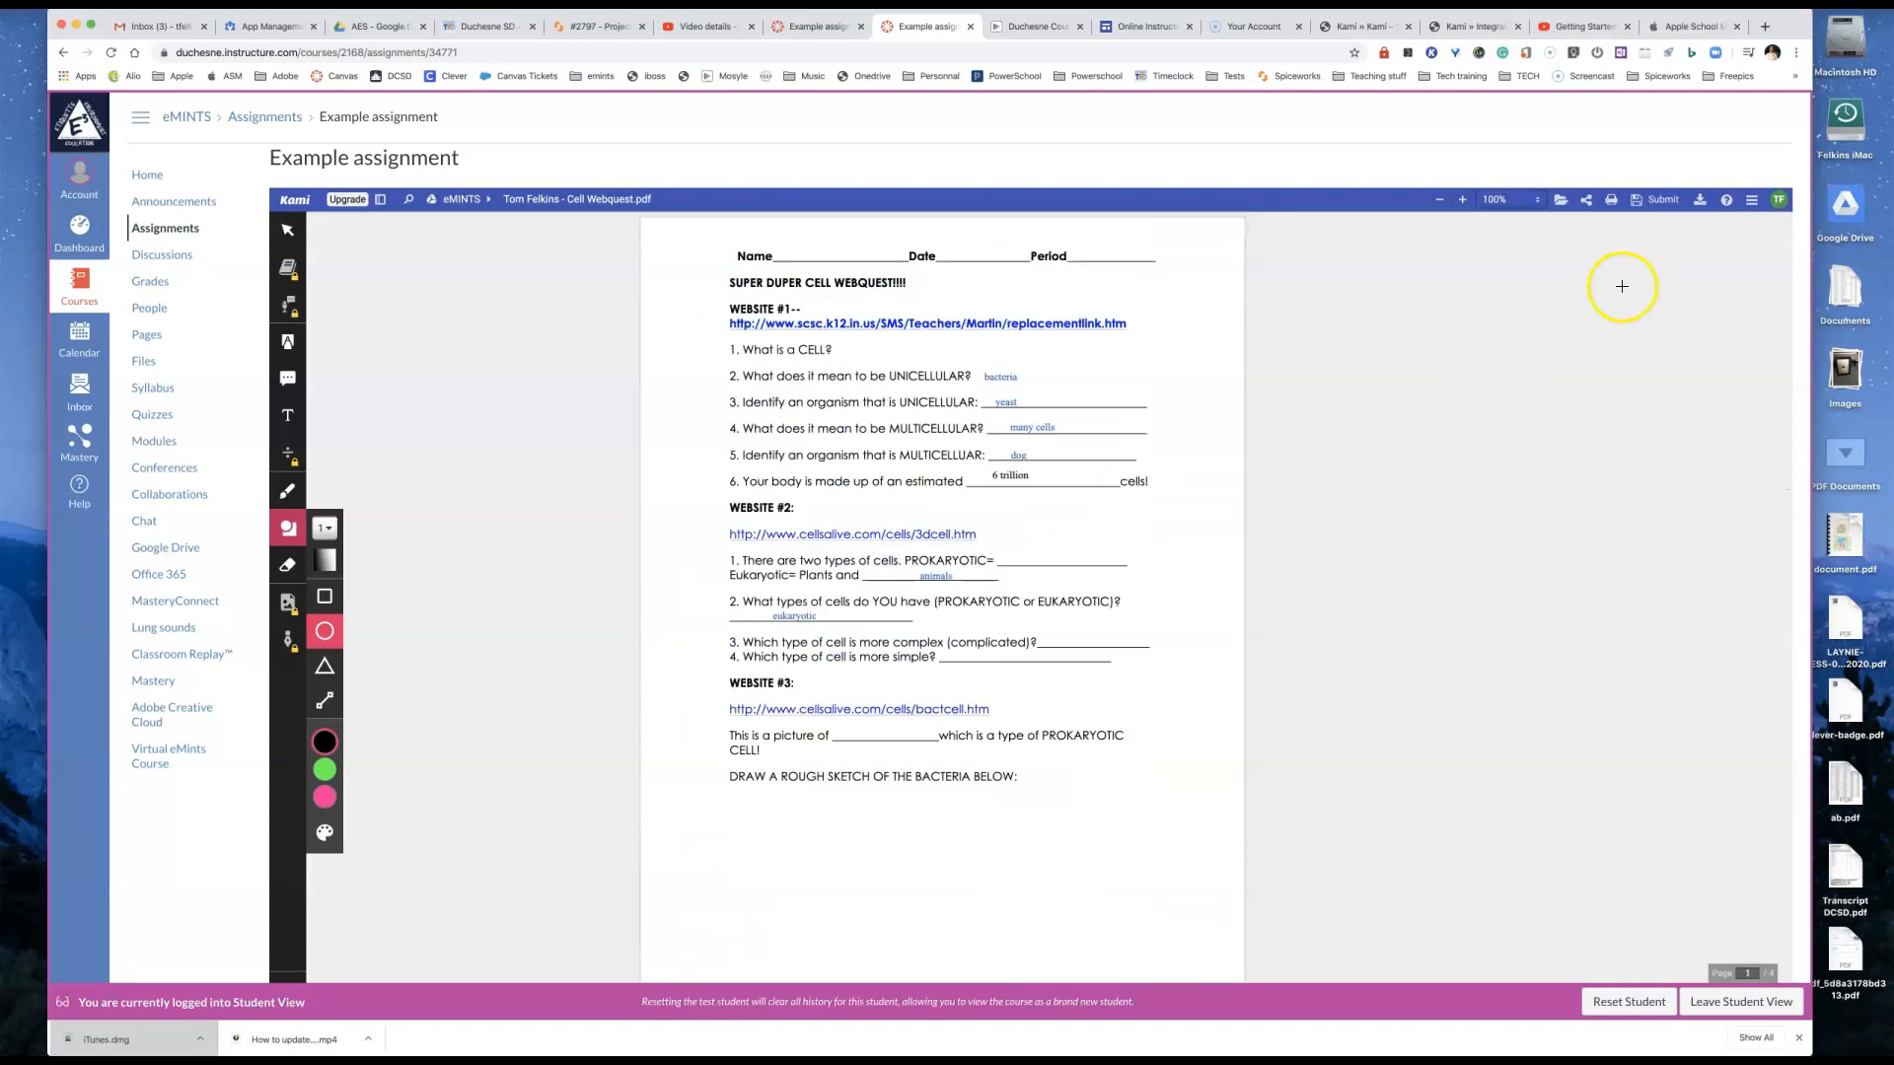
Step: Submit the annotated Cell Webquest.pdf for Example assignment as the test student
{"action": "left_click", "coordinate": [1658, 202]}
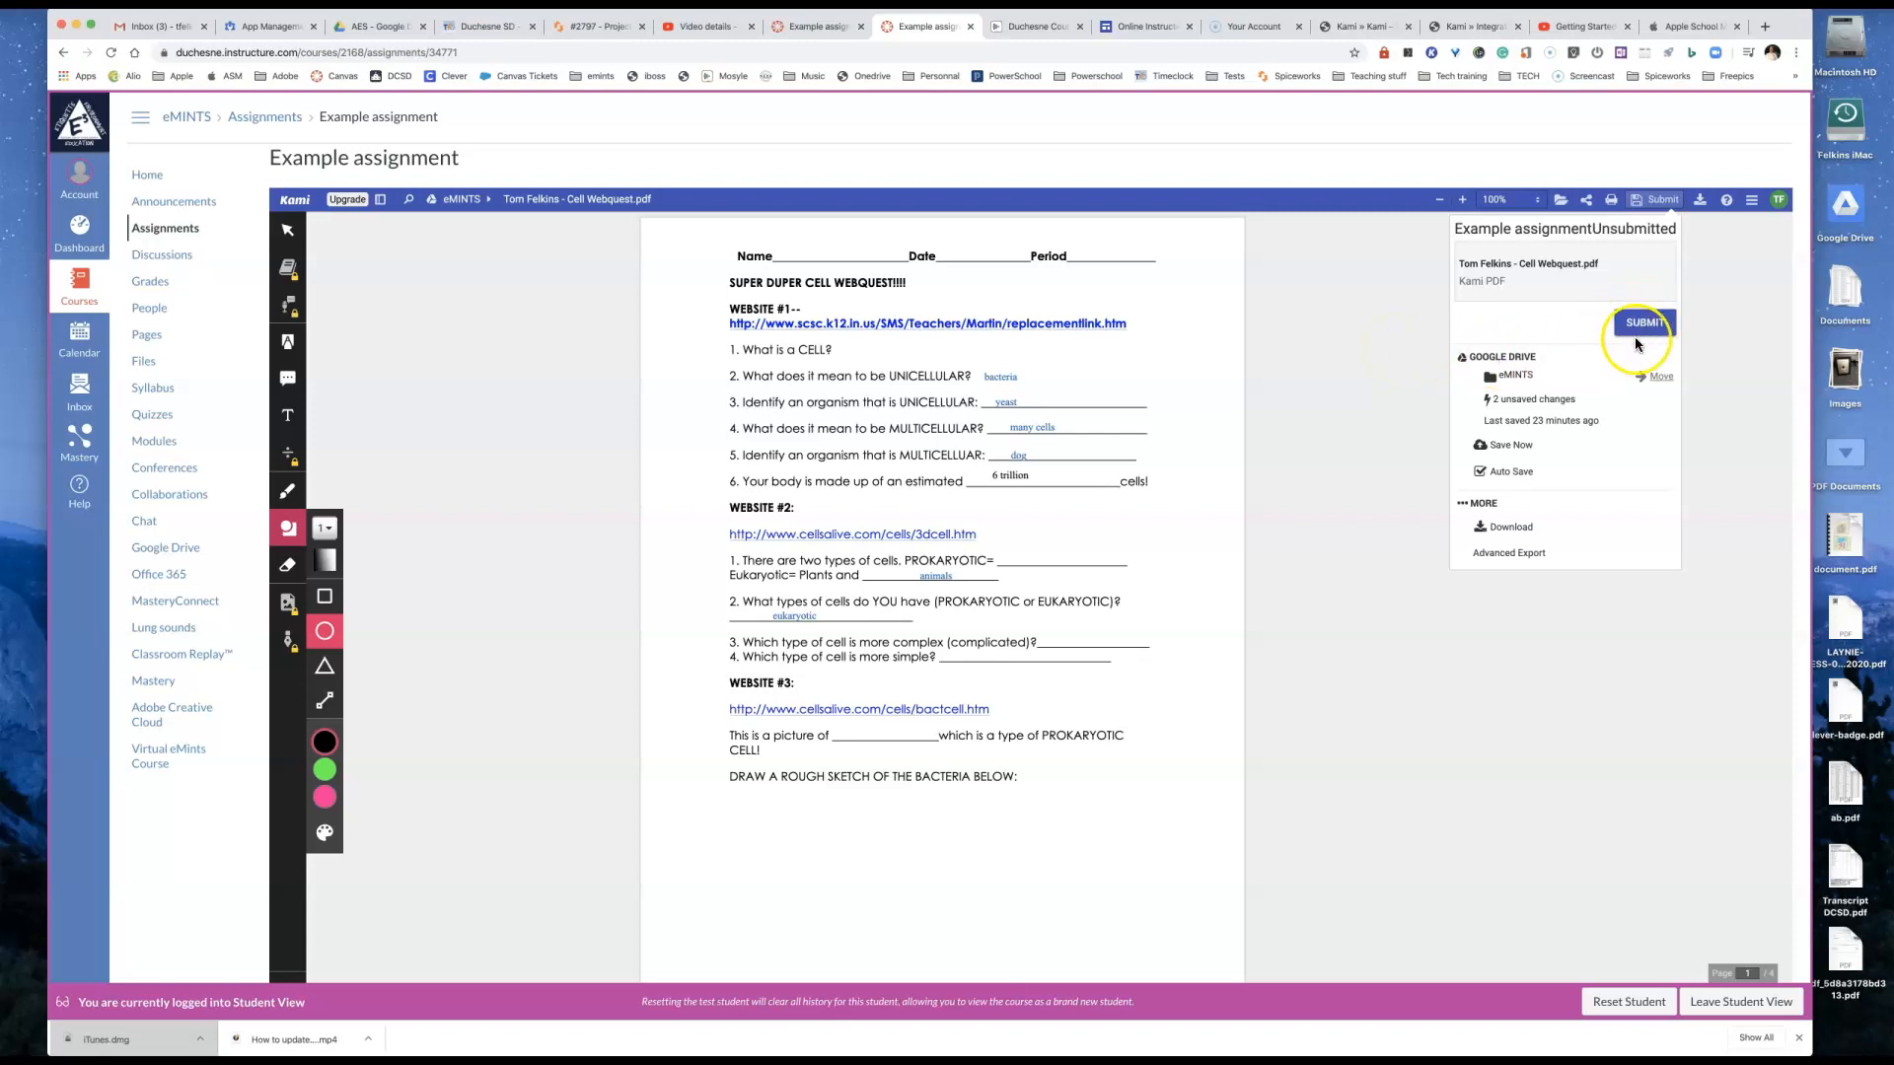
{"action": "left_click", "coordinate": [1430, 321]}
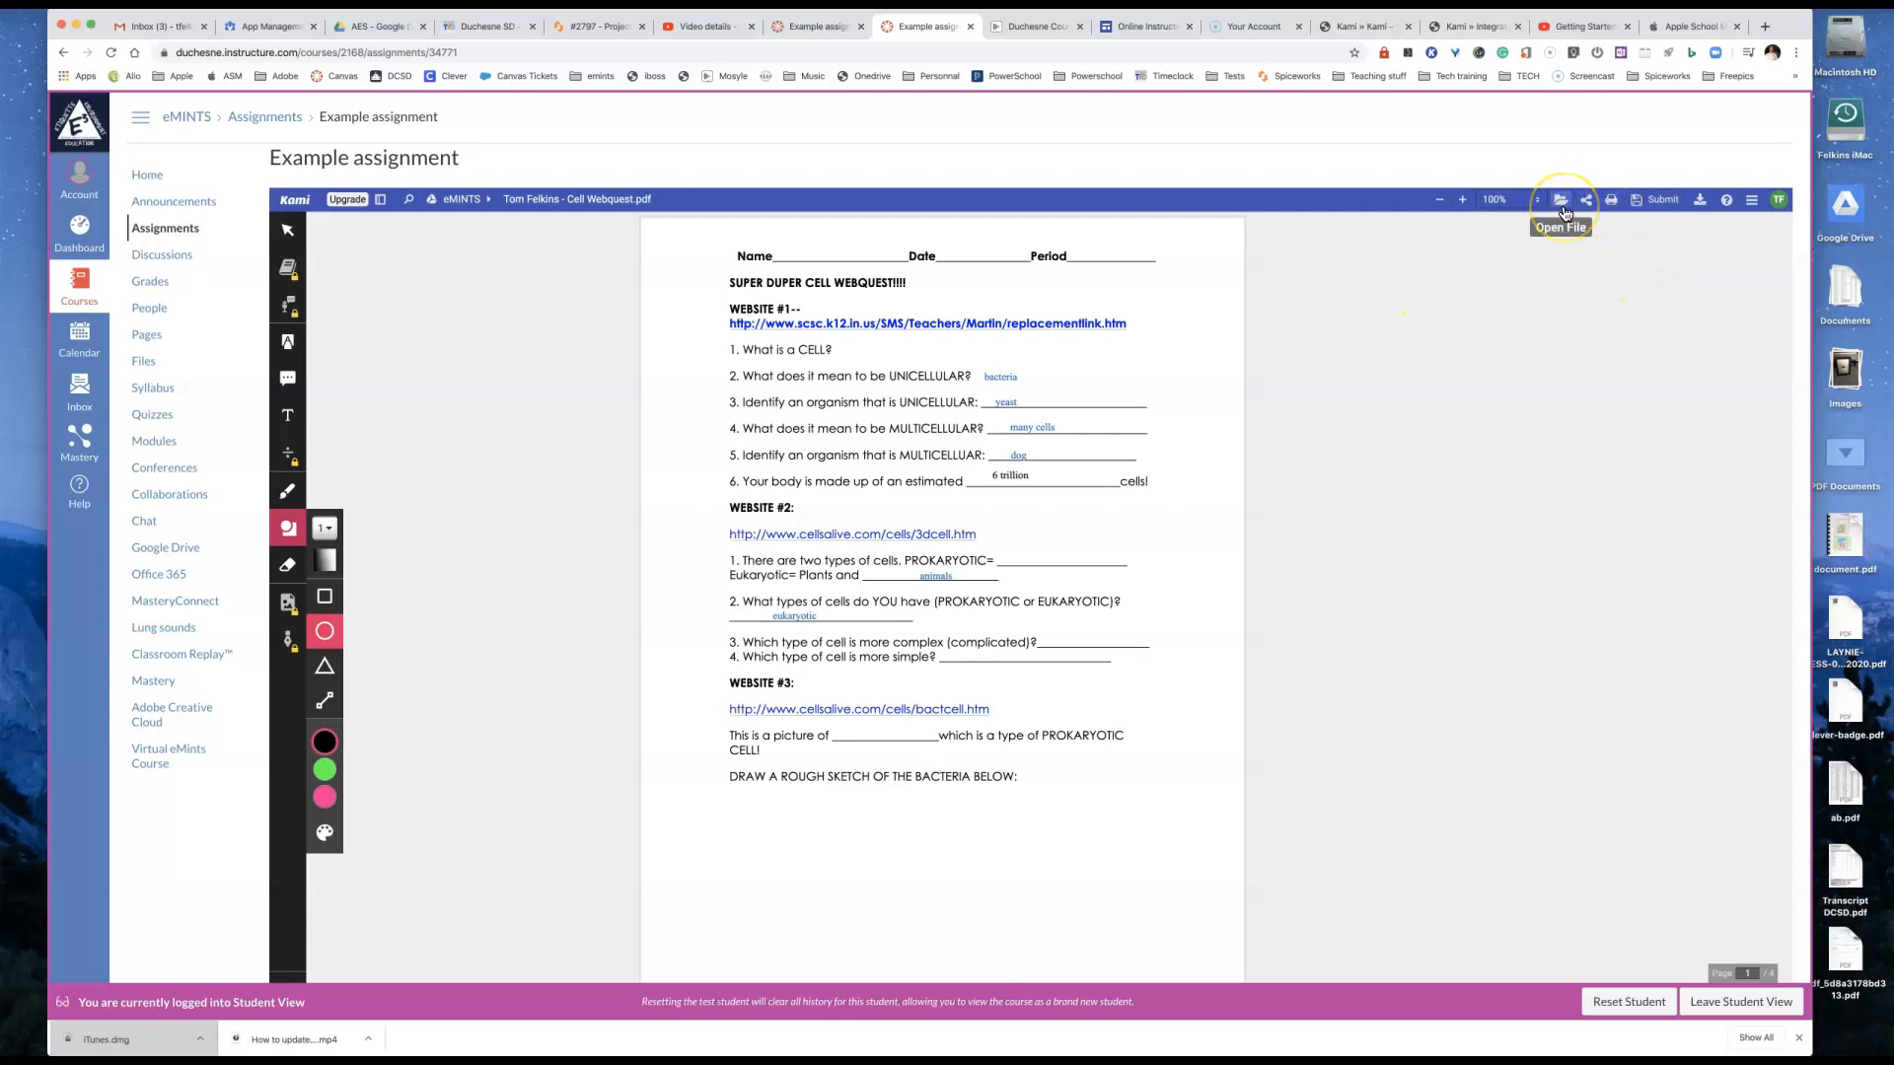
{"action": "left_click", "coordinate": [1608, 203]}
{"action": "left_click", "coordinate": [1652, 200]}
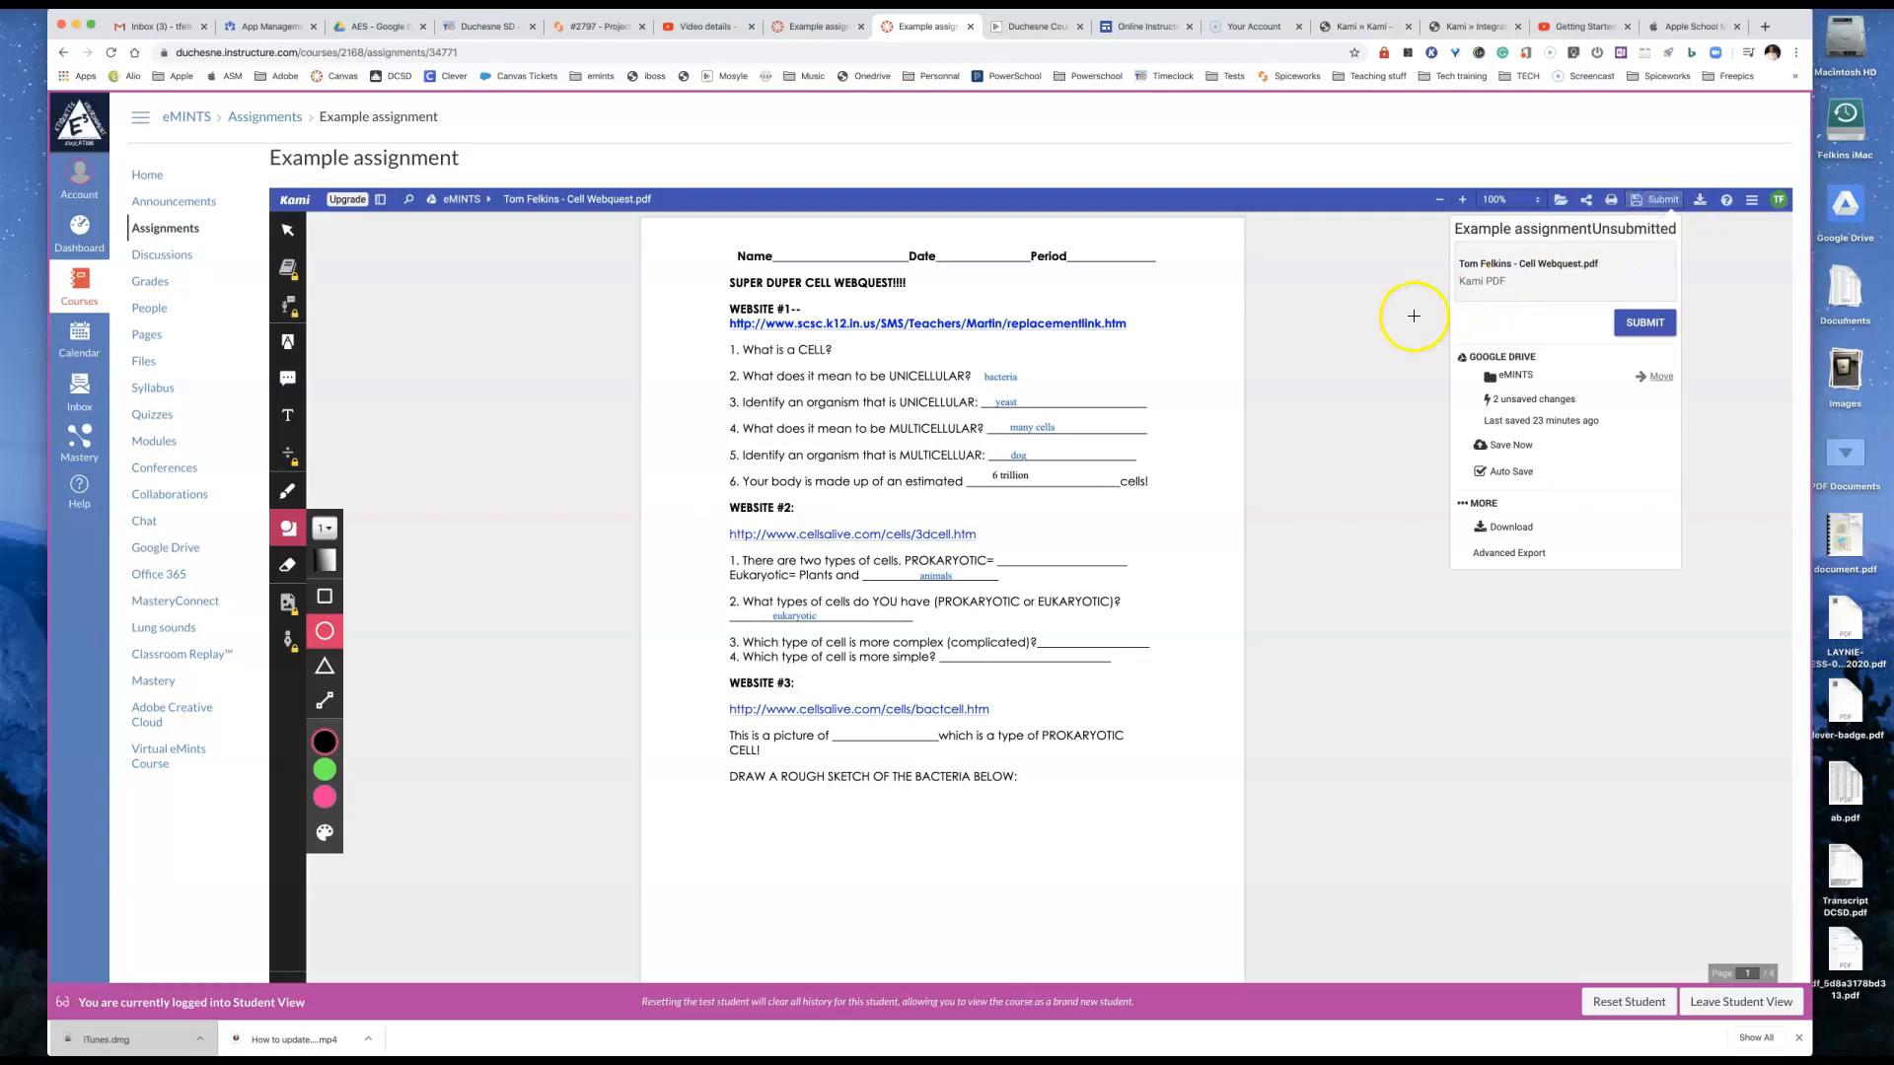
{"action": "left_click", "coordinate": [1503, 379]}
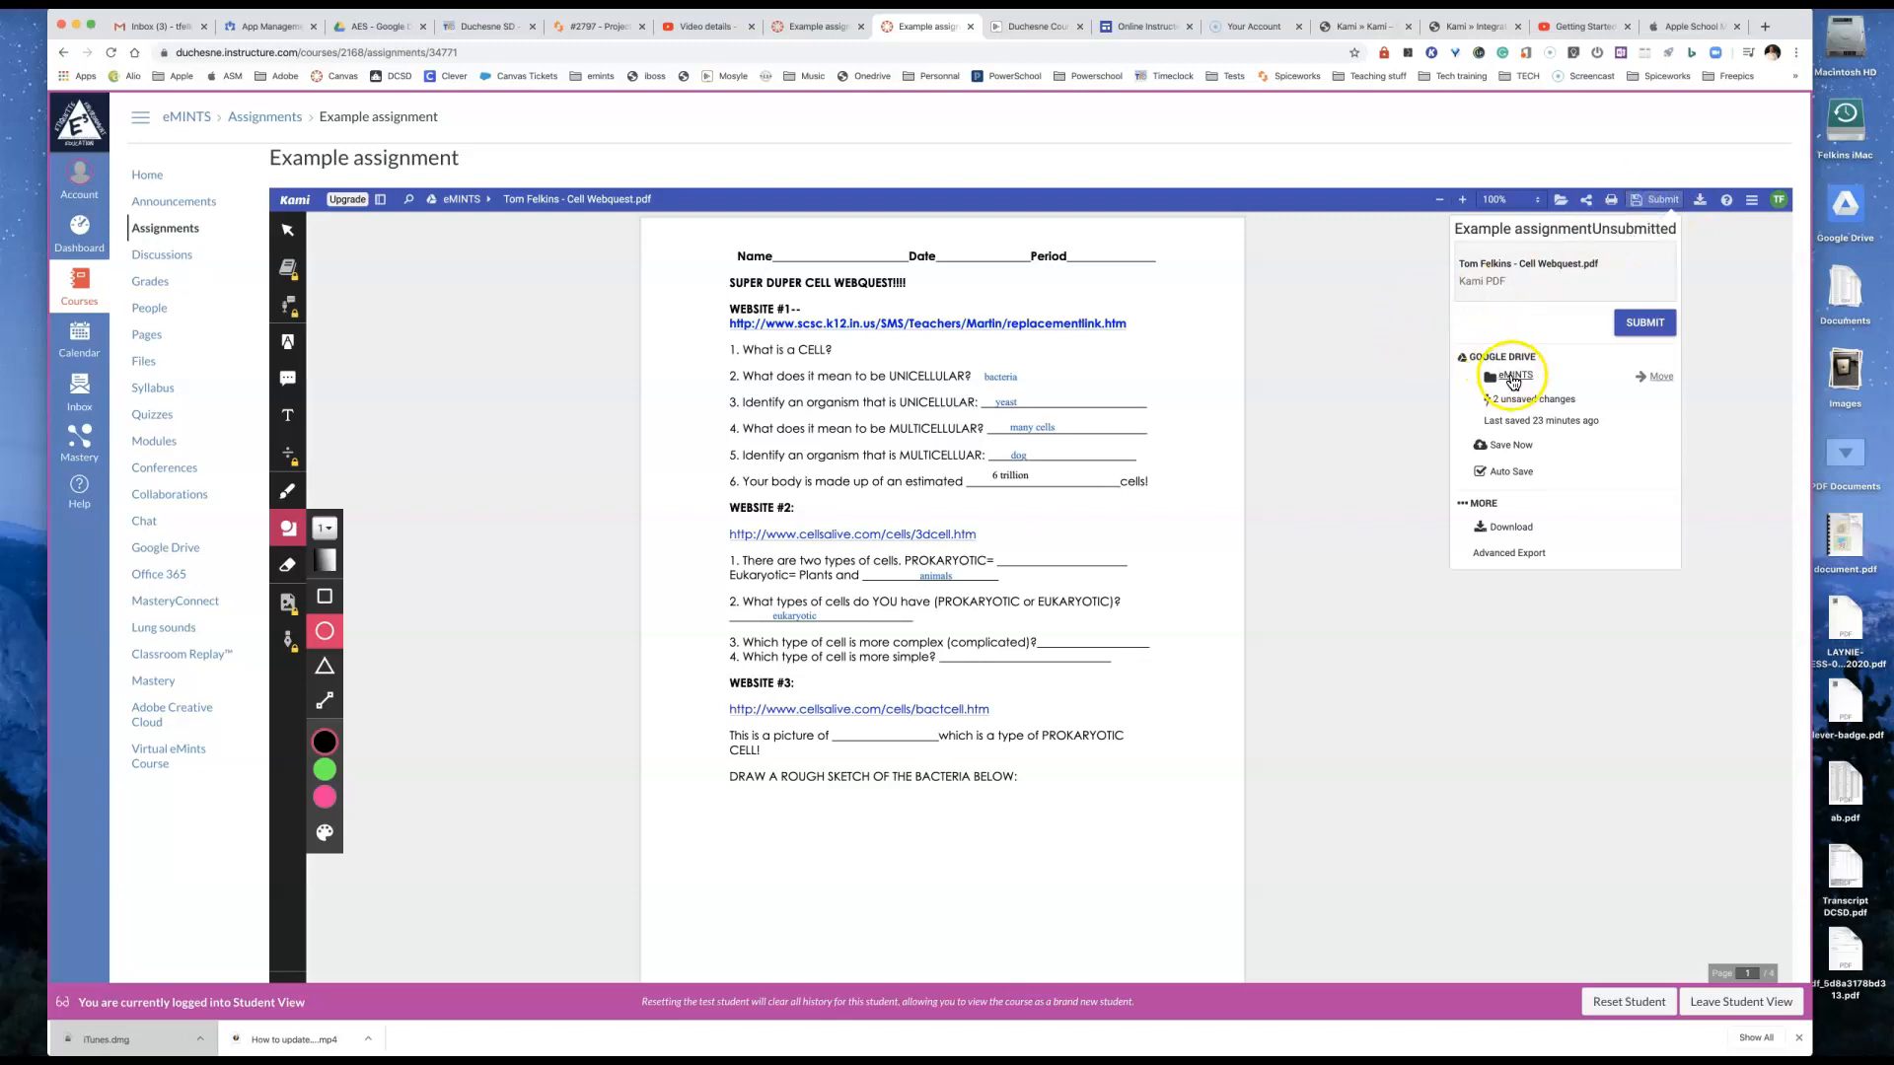
{"action": "left_click", "coordinate": [1645, 323]}
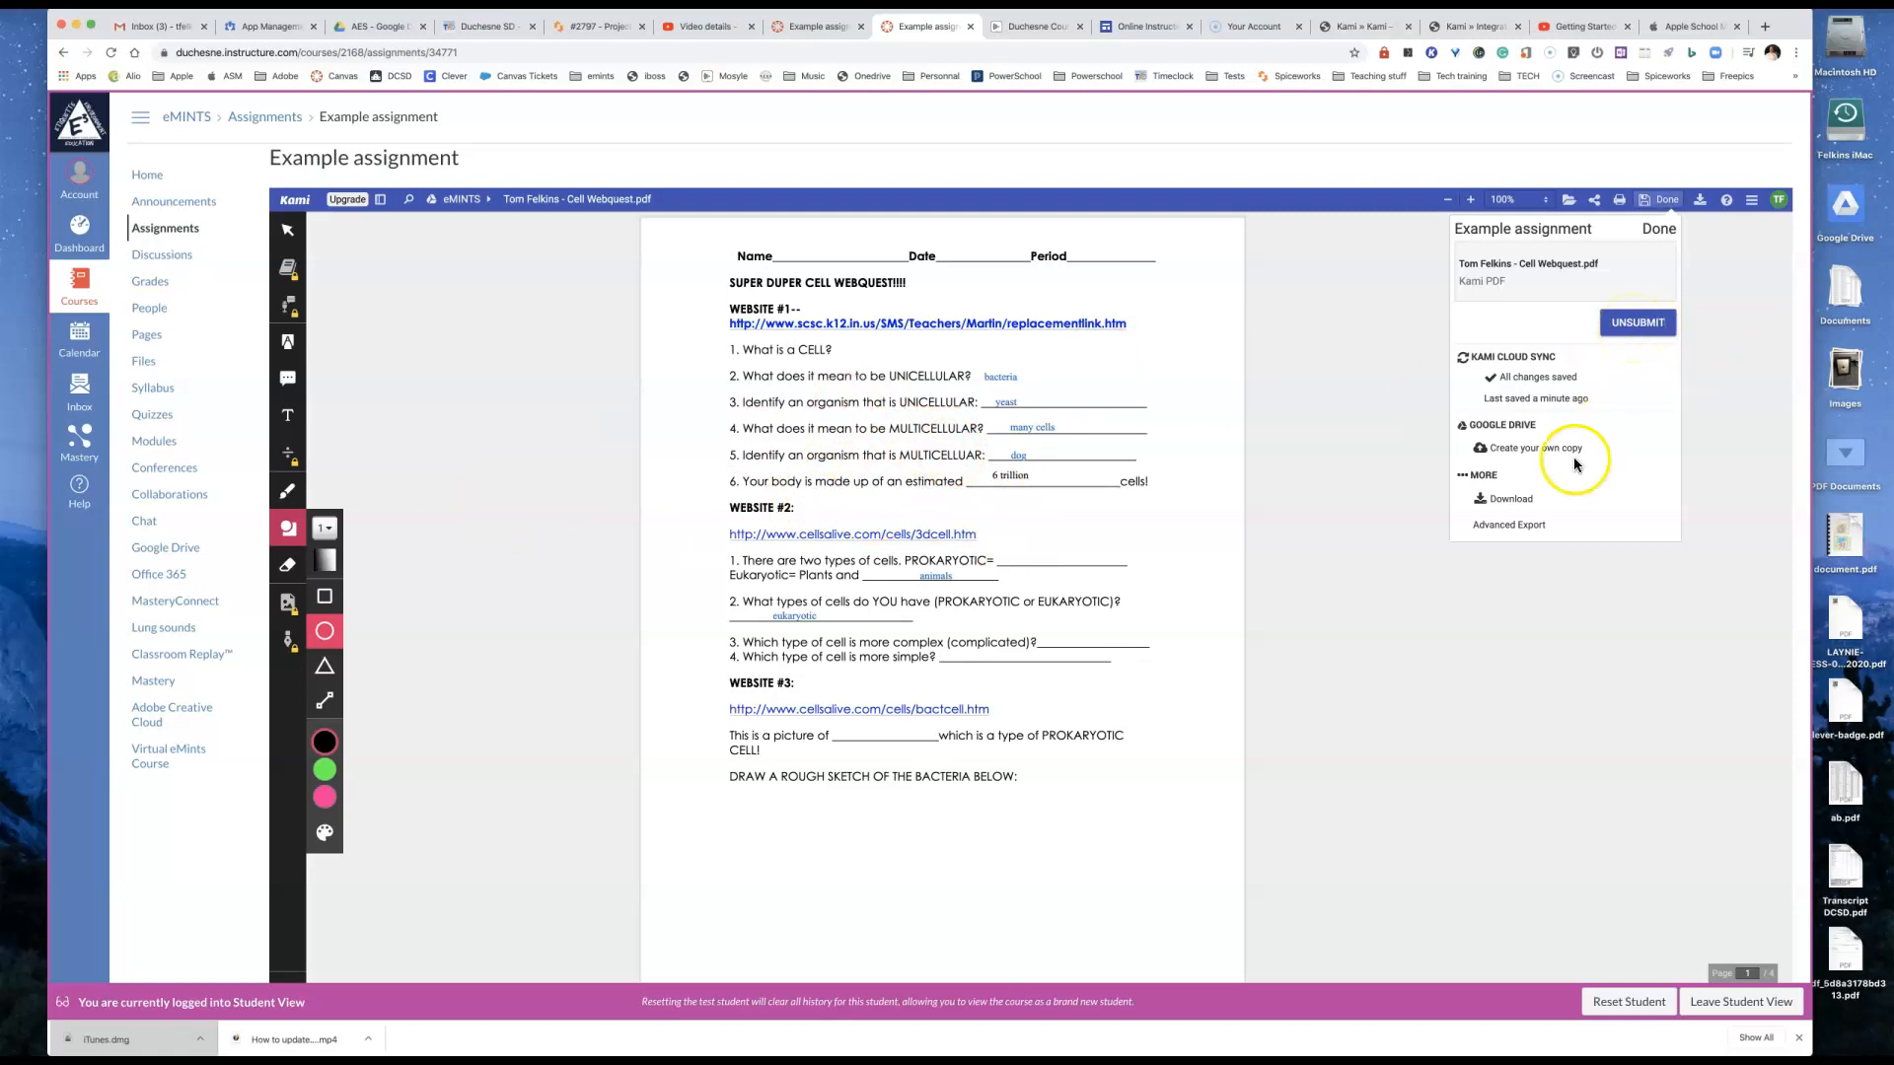
Step: Leave Student View, open Example assignment in SpeedGrader, and look over the test student's submitted worksheet
{"action": "left_click", "coordinate": [1736, 1001]}
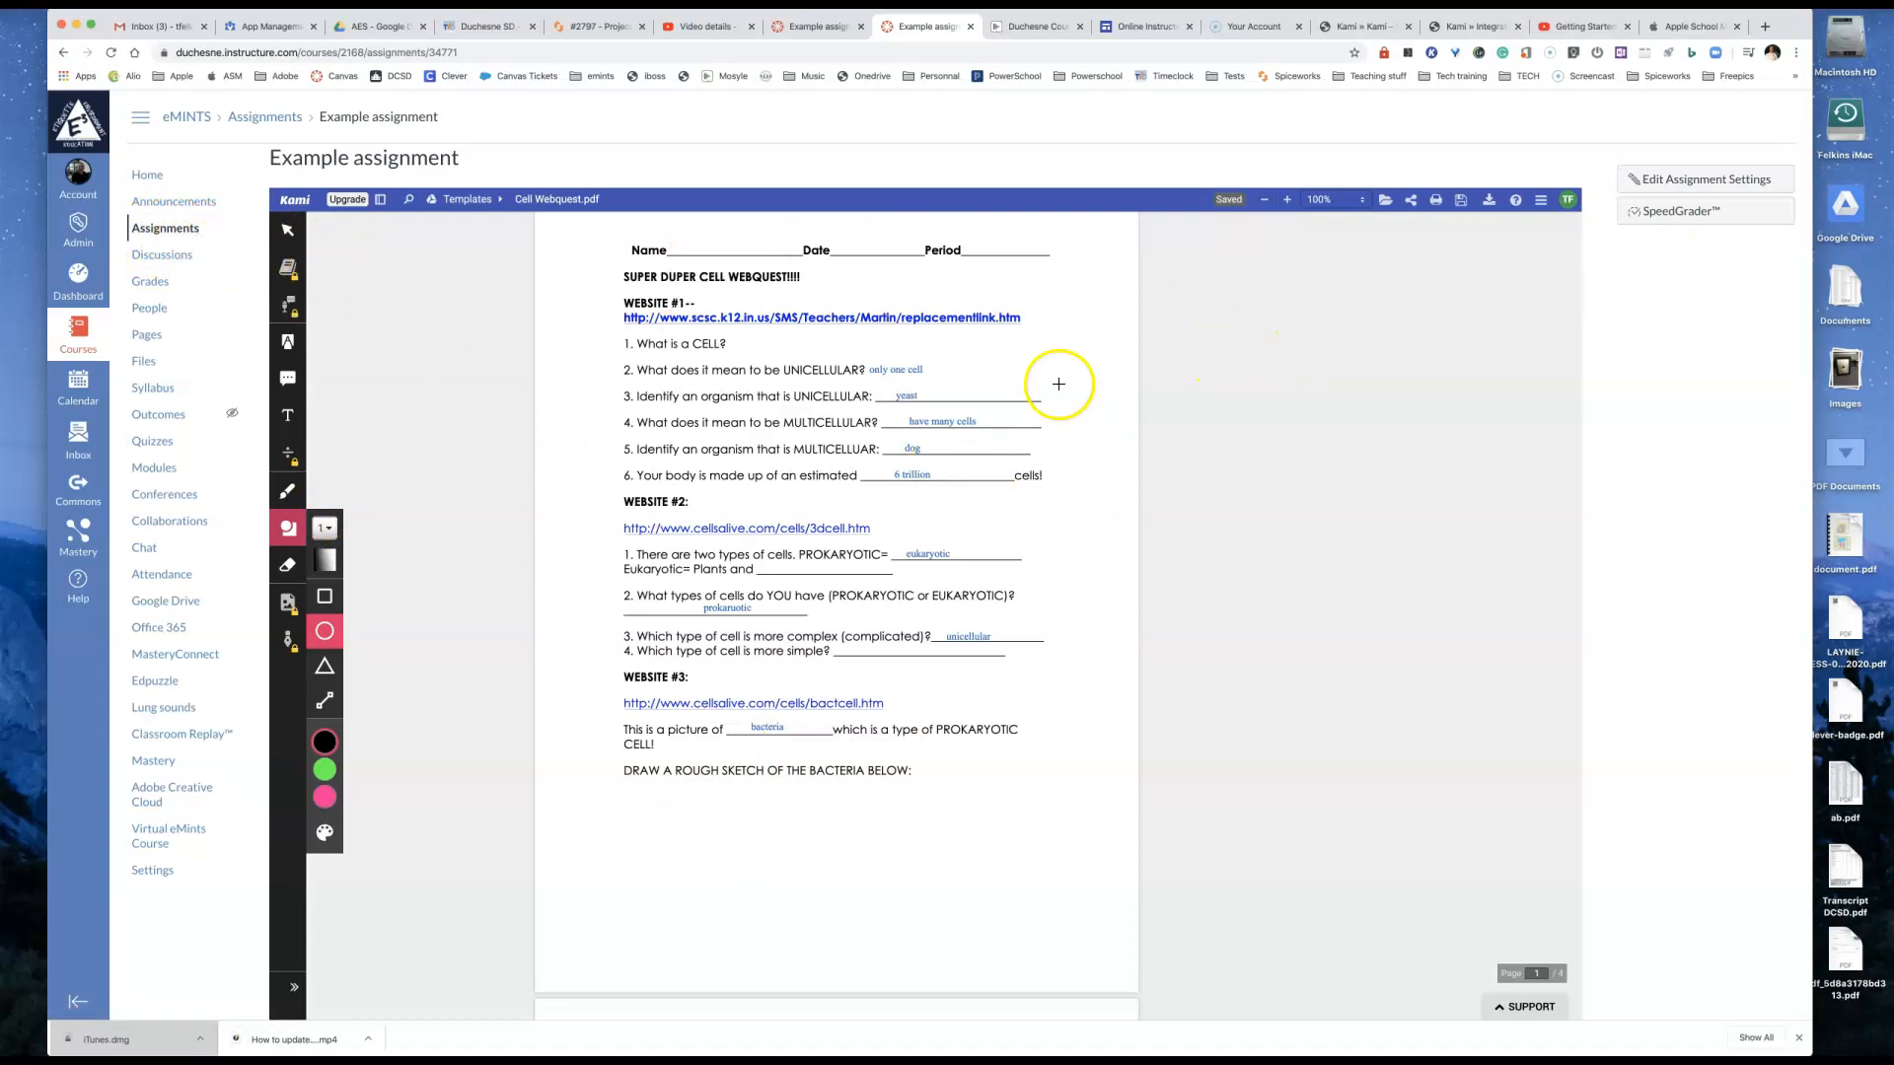
{"action": "left_click", "coordinate": [1671, 213]}
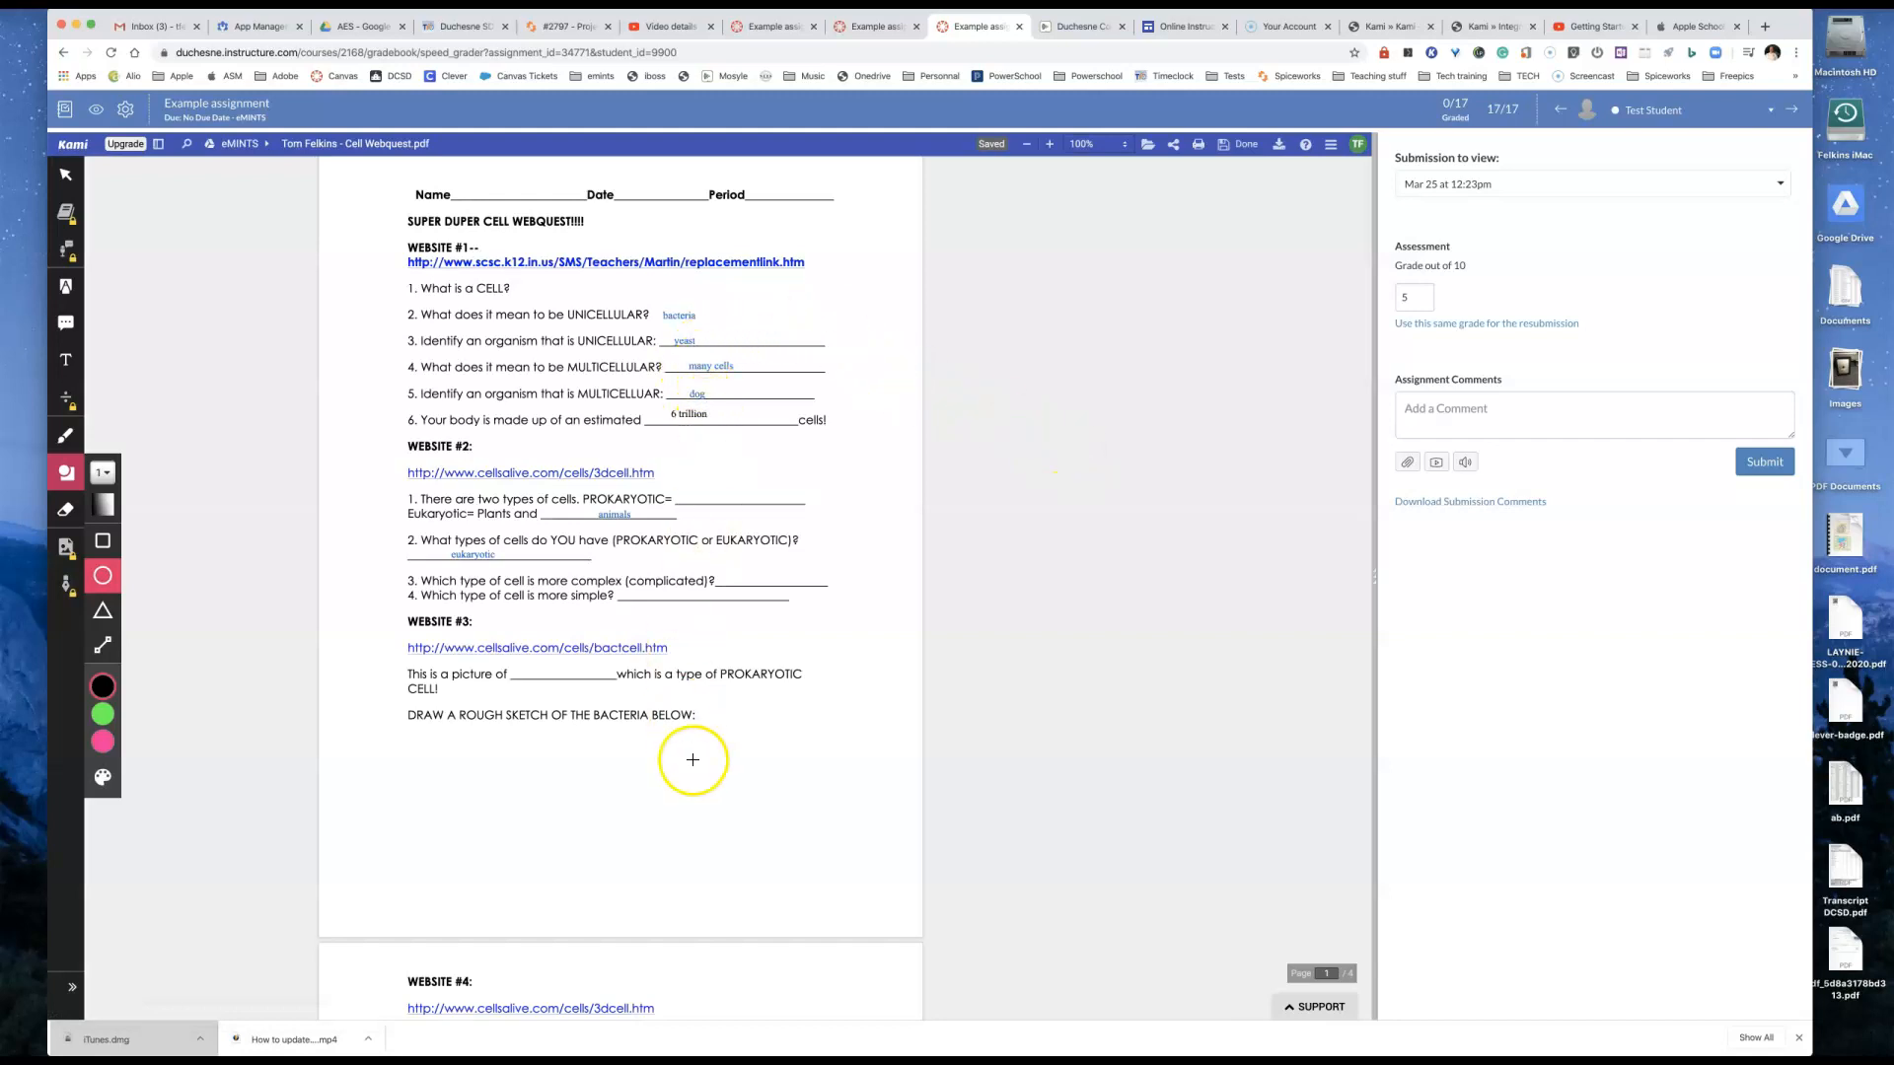
{"action": "scroll", "coordinate": [740, 710], "scroll_direction": "down", "scroll_amount": 5}
{"action": "scroll", "coordinate": [743, 664], "scroll_direction": "up", "scroll_amount": 5}
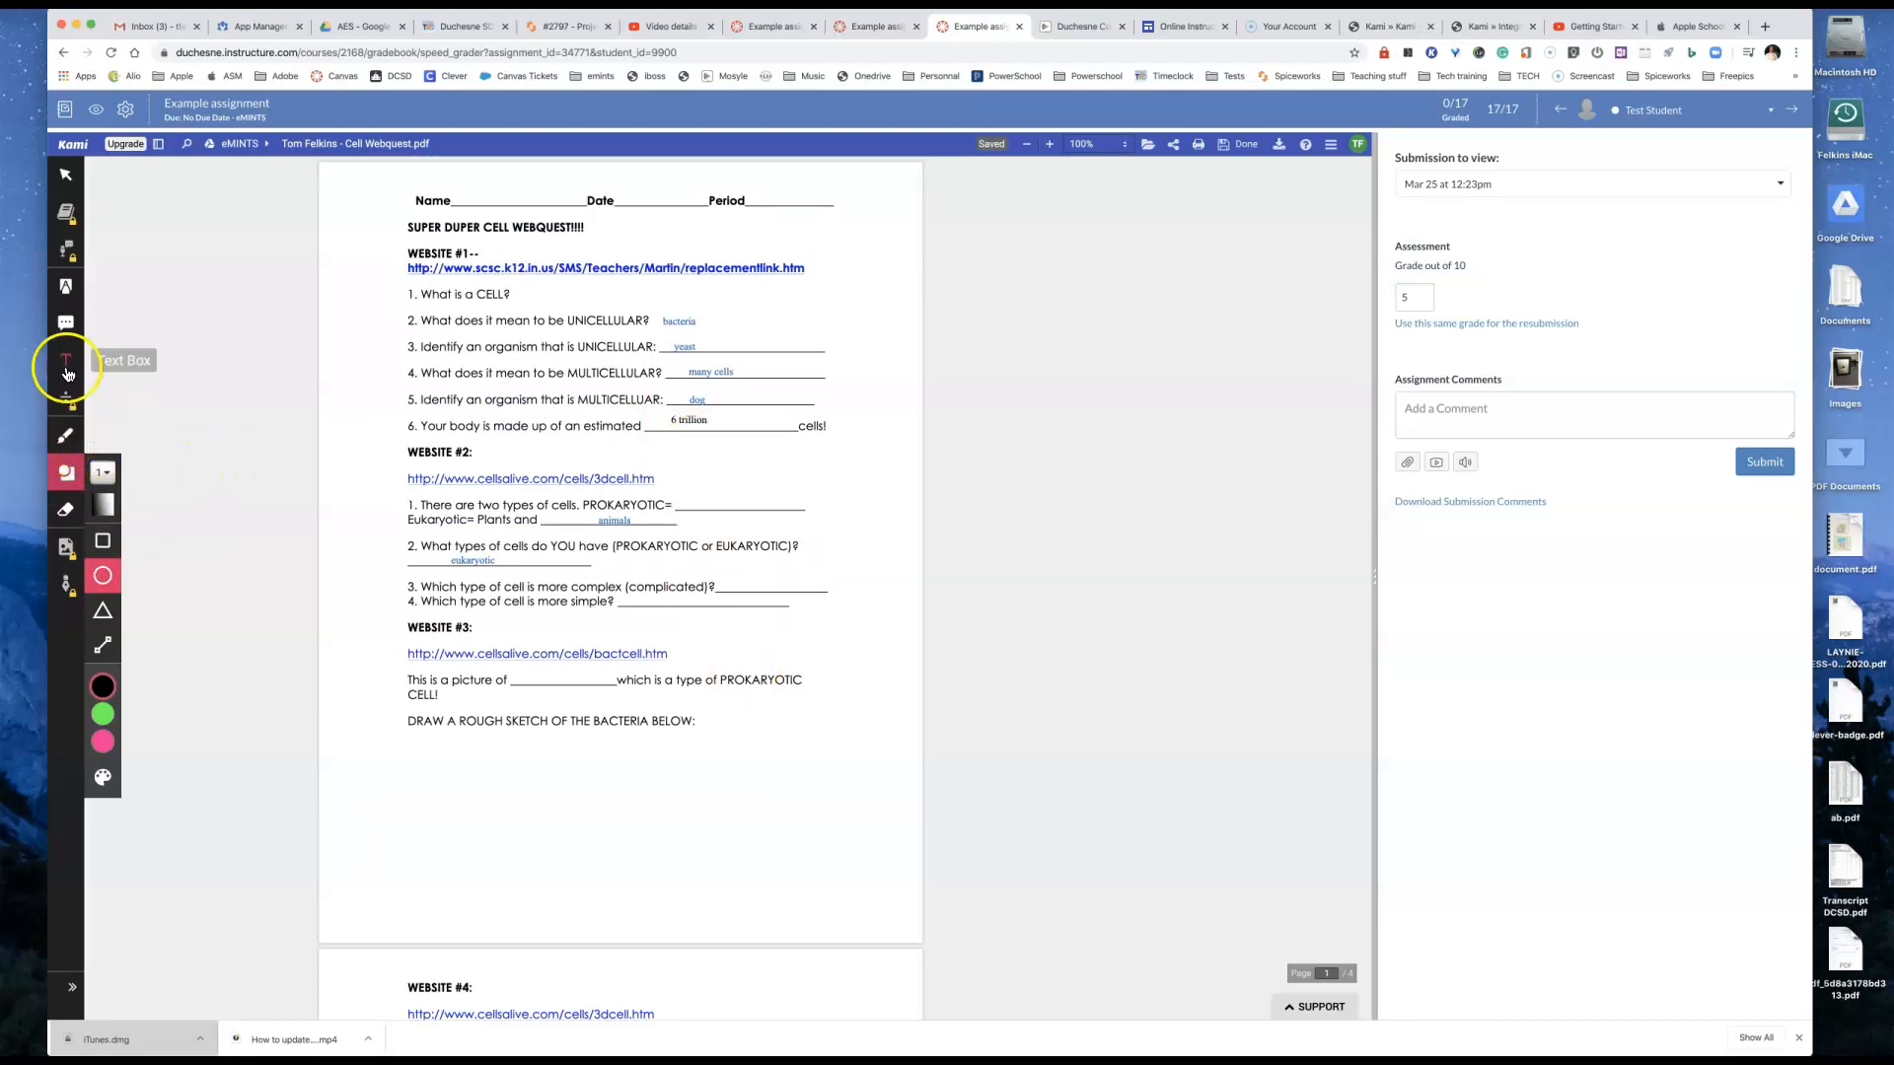
Step: Draw red freehand strokes beside the question 5 answer and circle the blank PROKARYOTIC and question 3 answers under Website #2
{"action": "left_click", "coordinate": [67, 436]}
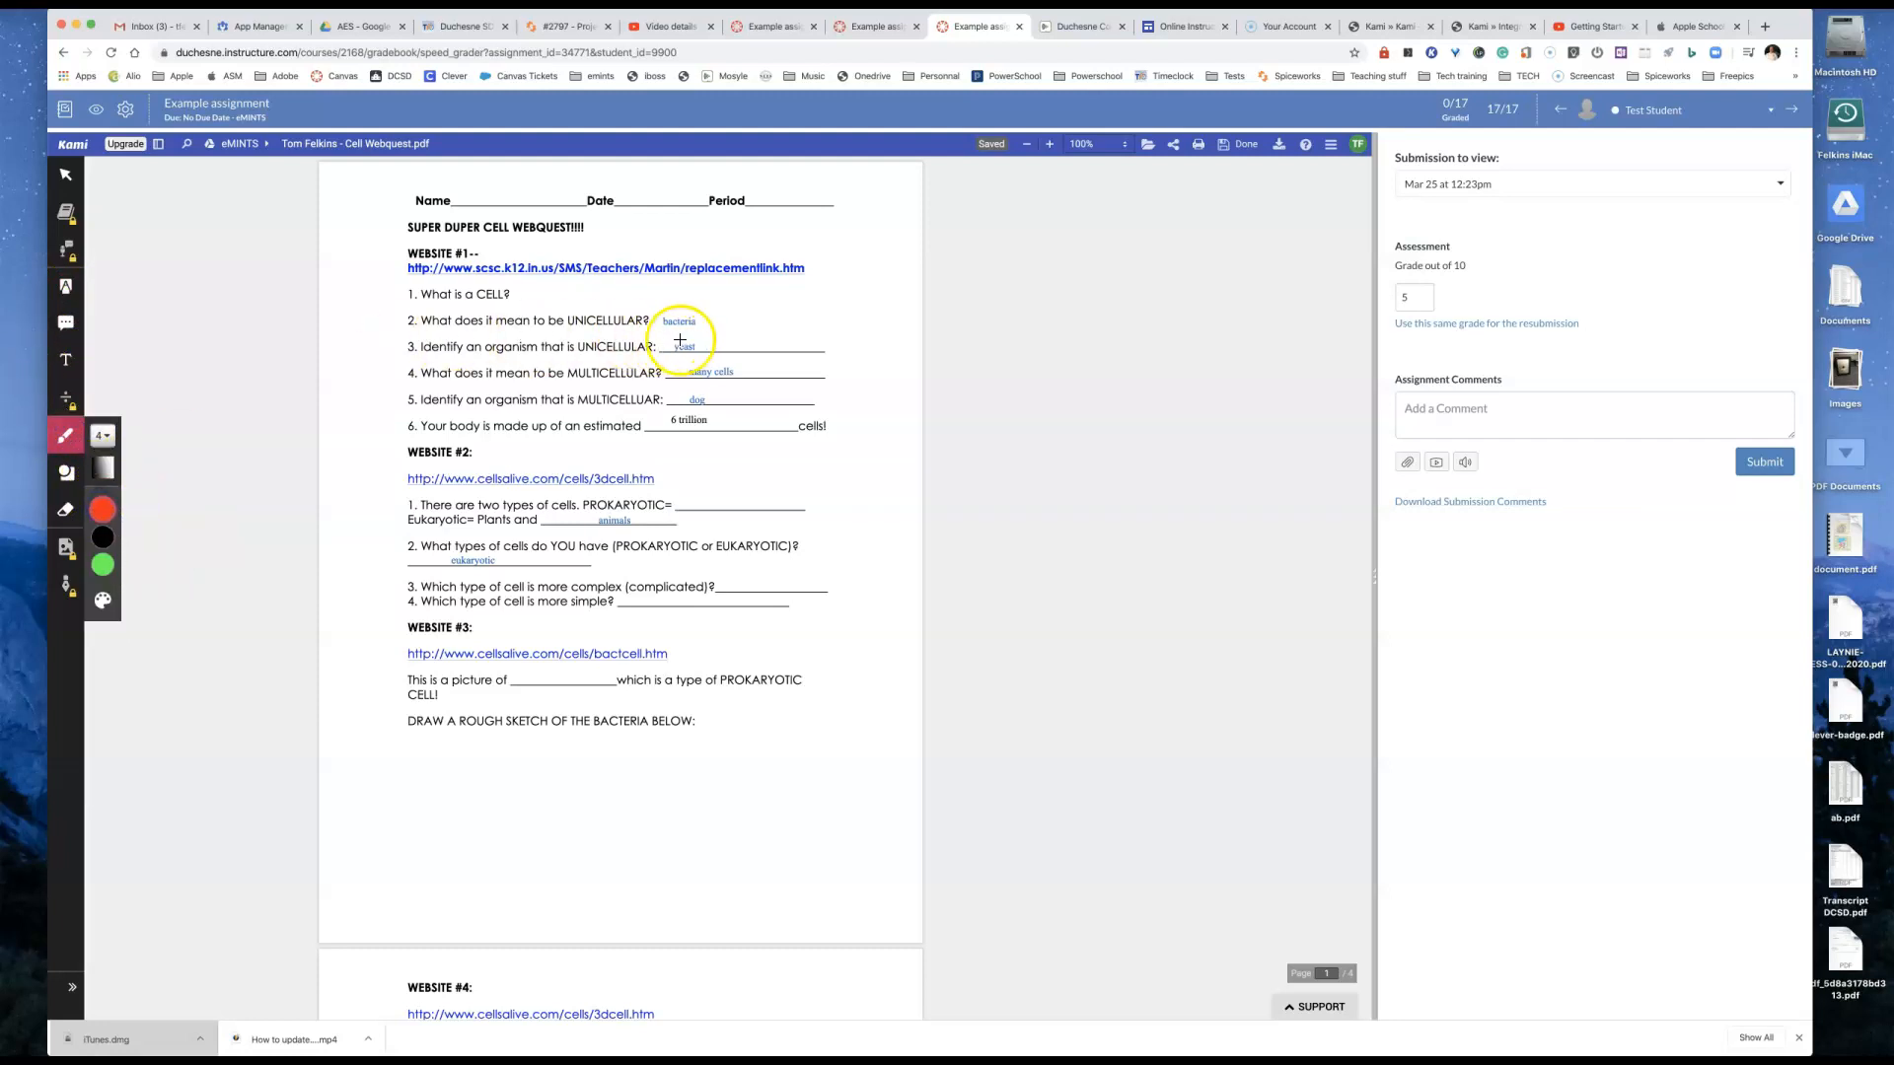
{"action": "left_click_drag", "start_coordinate": [723, 398], "coordinate": [772, 403]}
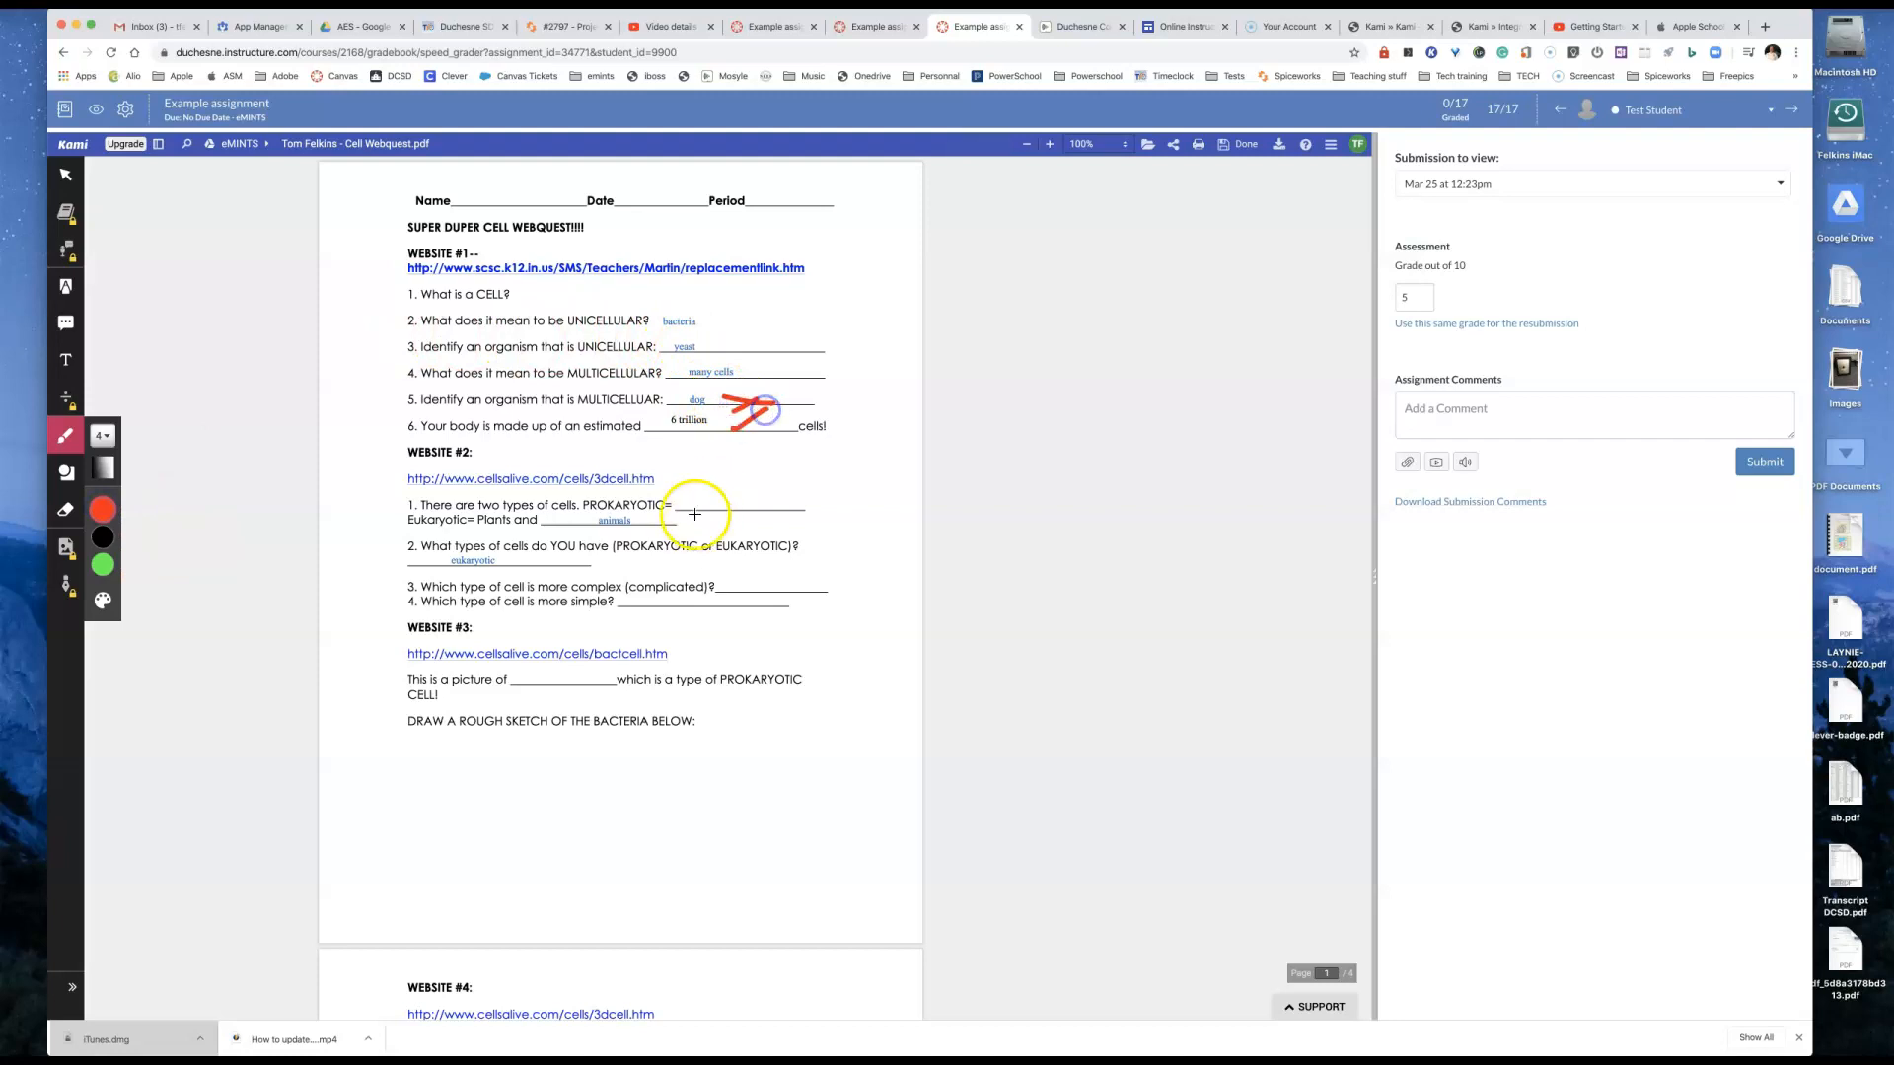
{"action": "mouse_move", "coordinate": [707, 496]}
{"action": "left_mouse_down"}
{"action": "mouse_move", "coordinate": [698, 508]}
{"action": "mouse_move", "coordinate": [710, 490]}
{"action": "left_mouse_up"}
{"action": "left_click_drag", "start_coordinate": [740, 573], "coordinate": [723, 582]}
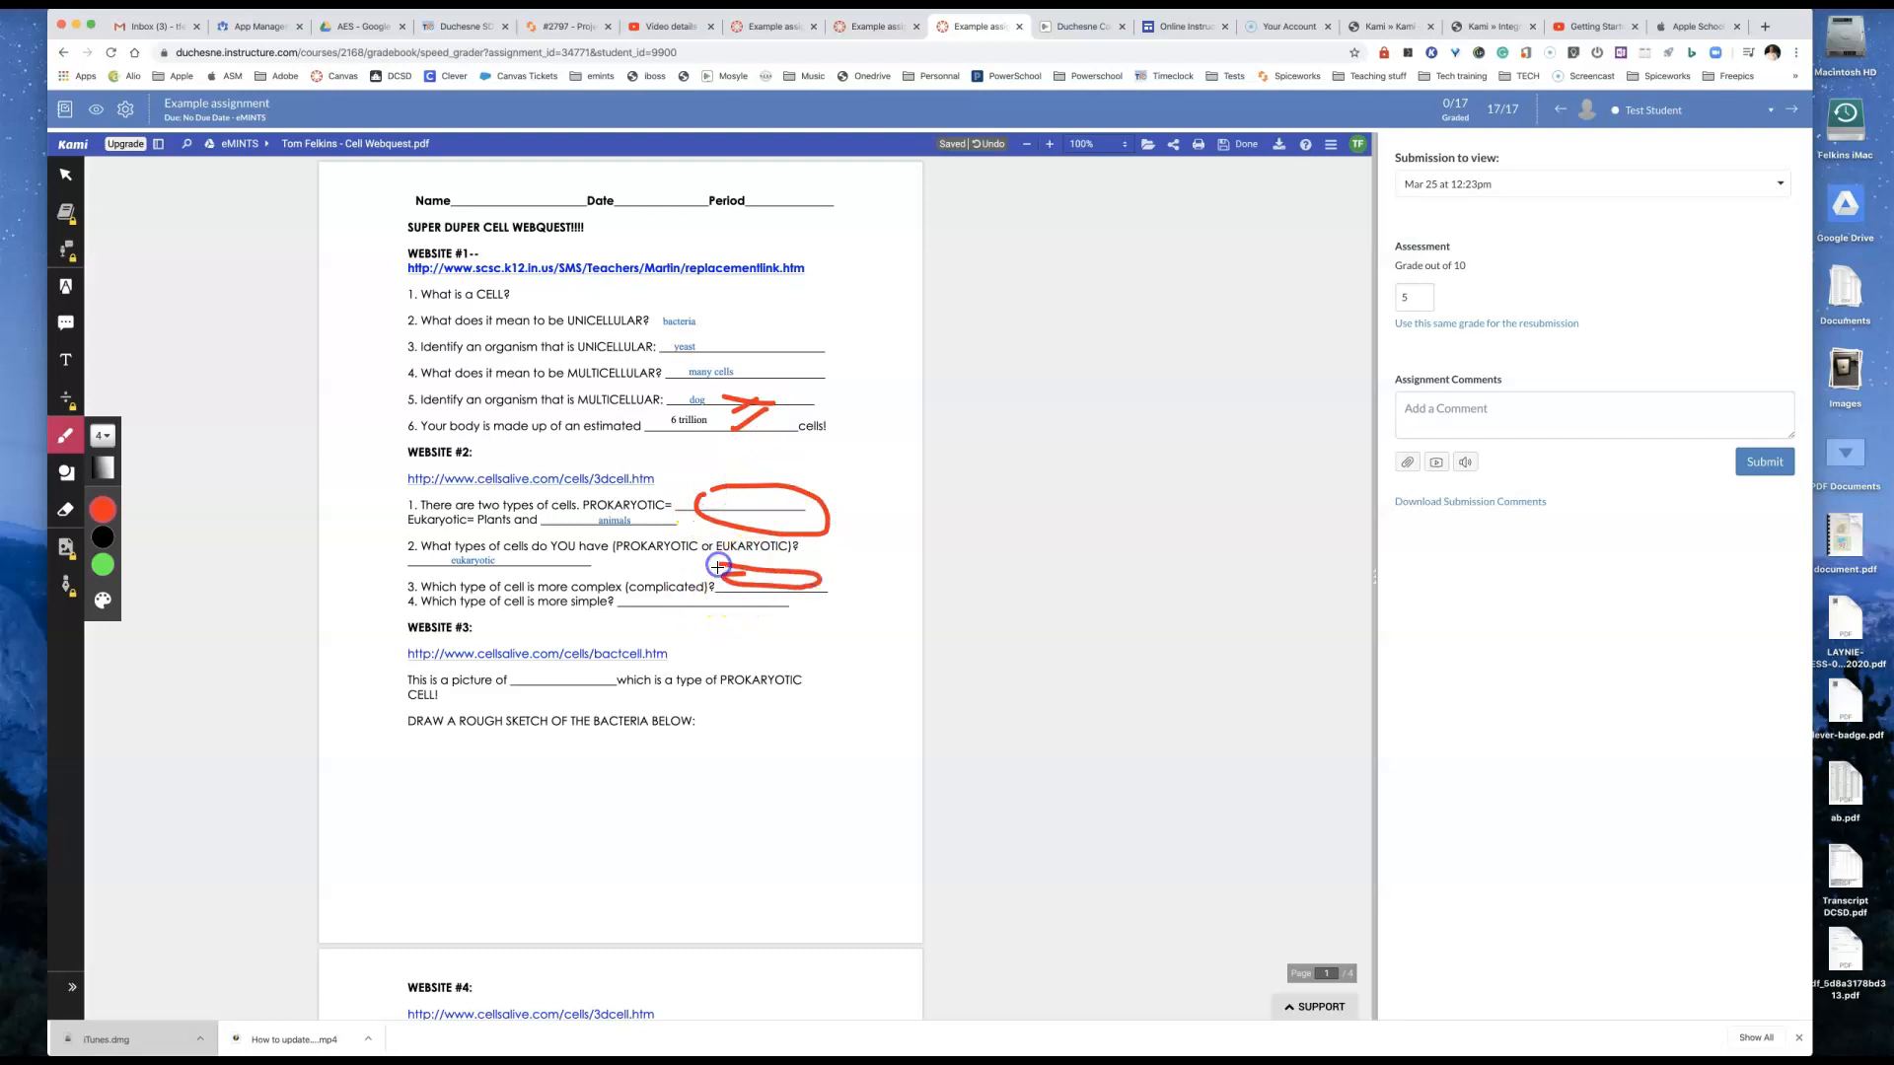
Step: Add the text comment "You didn't finish the worksheet" below the bacteria sketch instruction and color it red
{"action": "left_click", "coordinate": [67, 360]}
{"action": "left_click", "coordinate": [551, 784]}
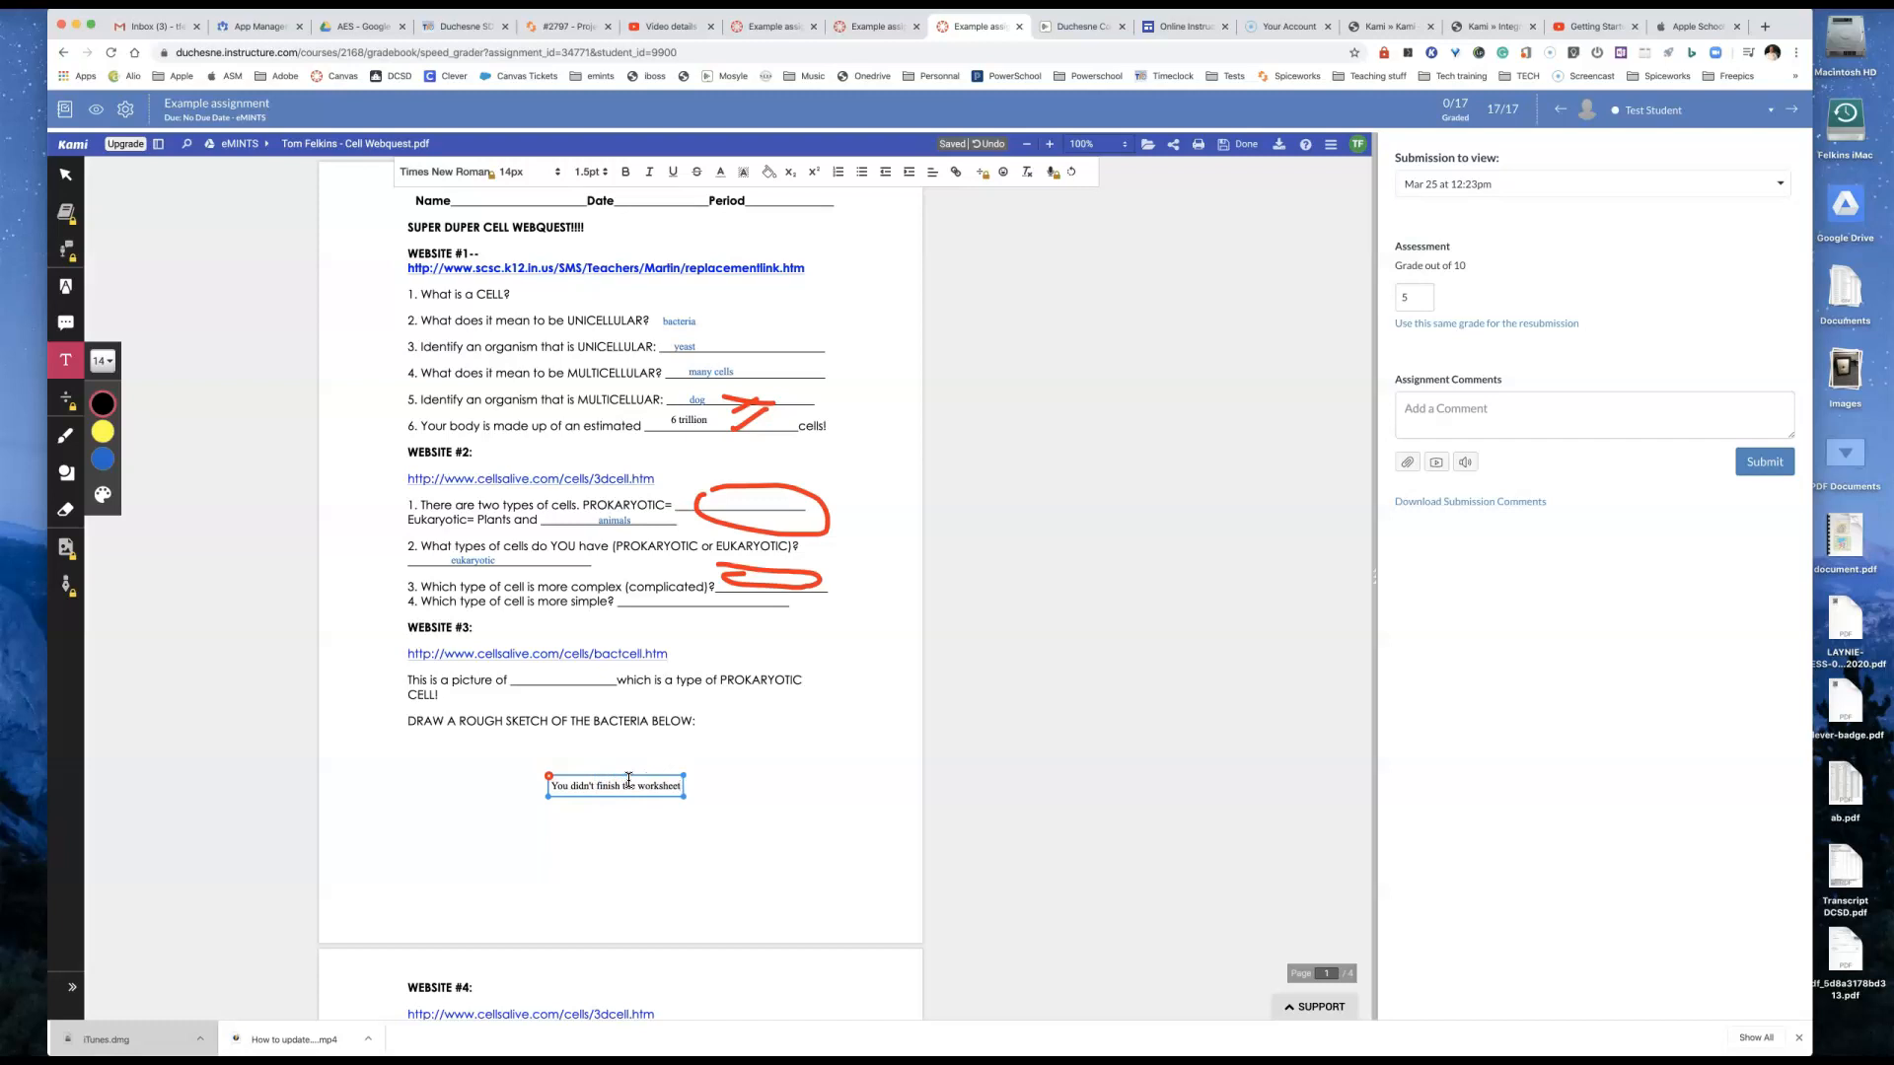
{"action": "left_click", "coordinate": [653, 786]}
{"action": "triple_click", "coordinate": [653, 786]}
{"action": "left_click", "coordinate": [103, 435]}
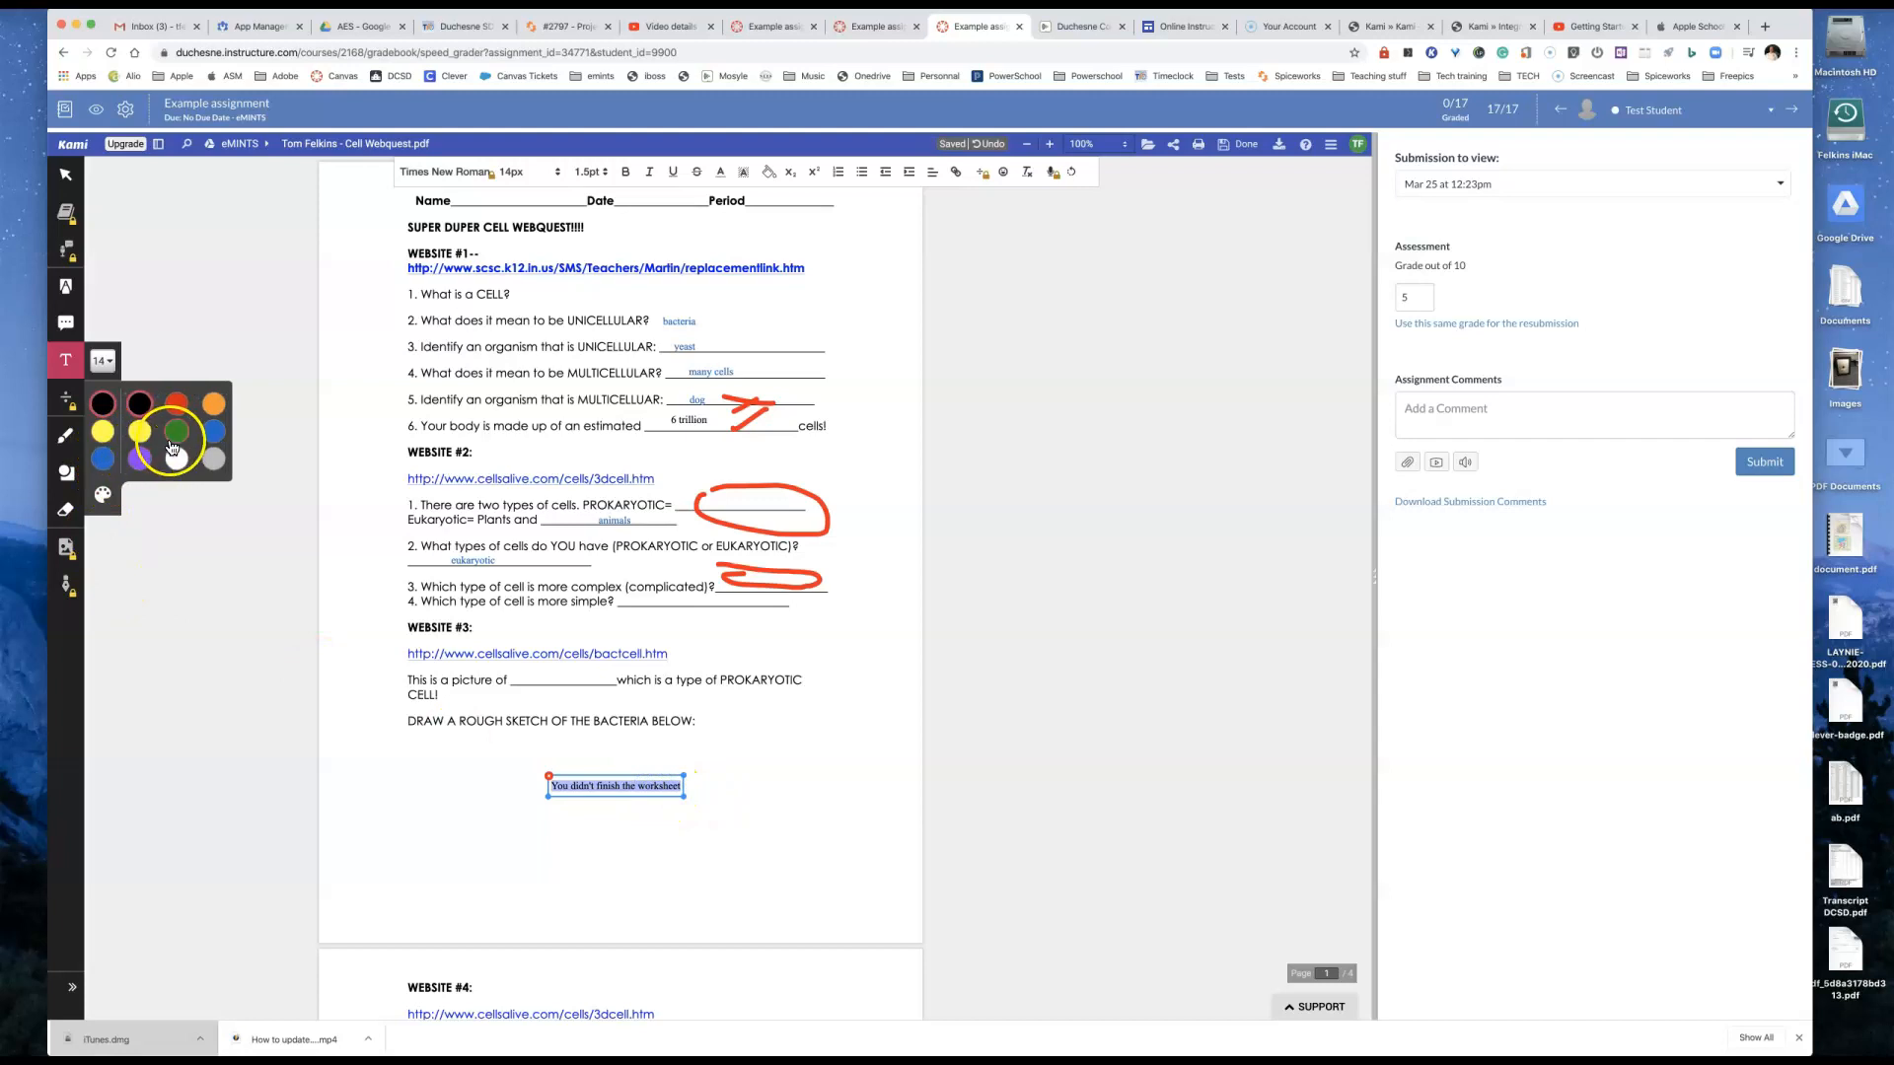
{"action": "left_click", "coordinate": [176, 403]}
{"action": "left_click", "coordinate": [784, 688]}
{"action": "left_click", "coordinate": [636, 786]}
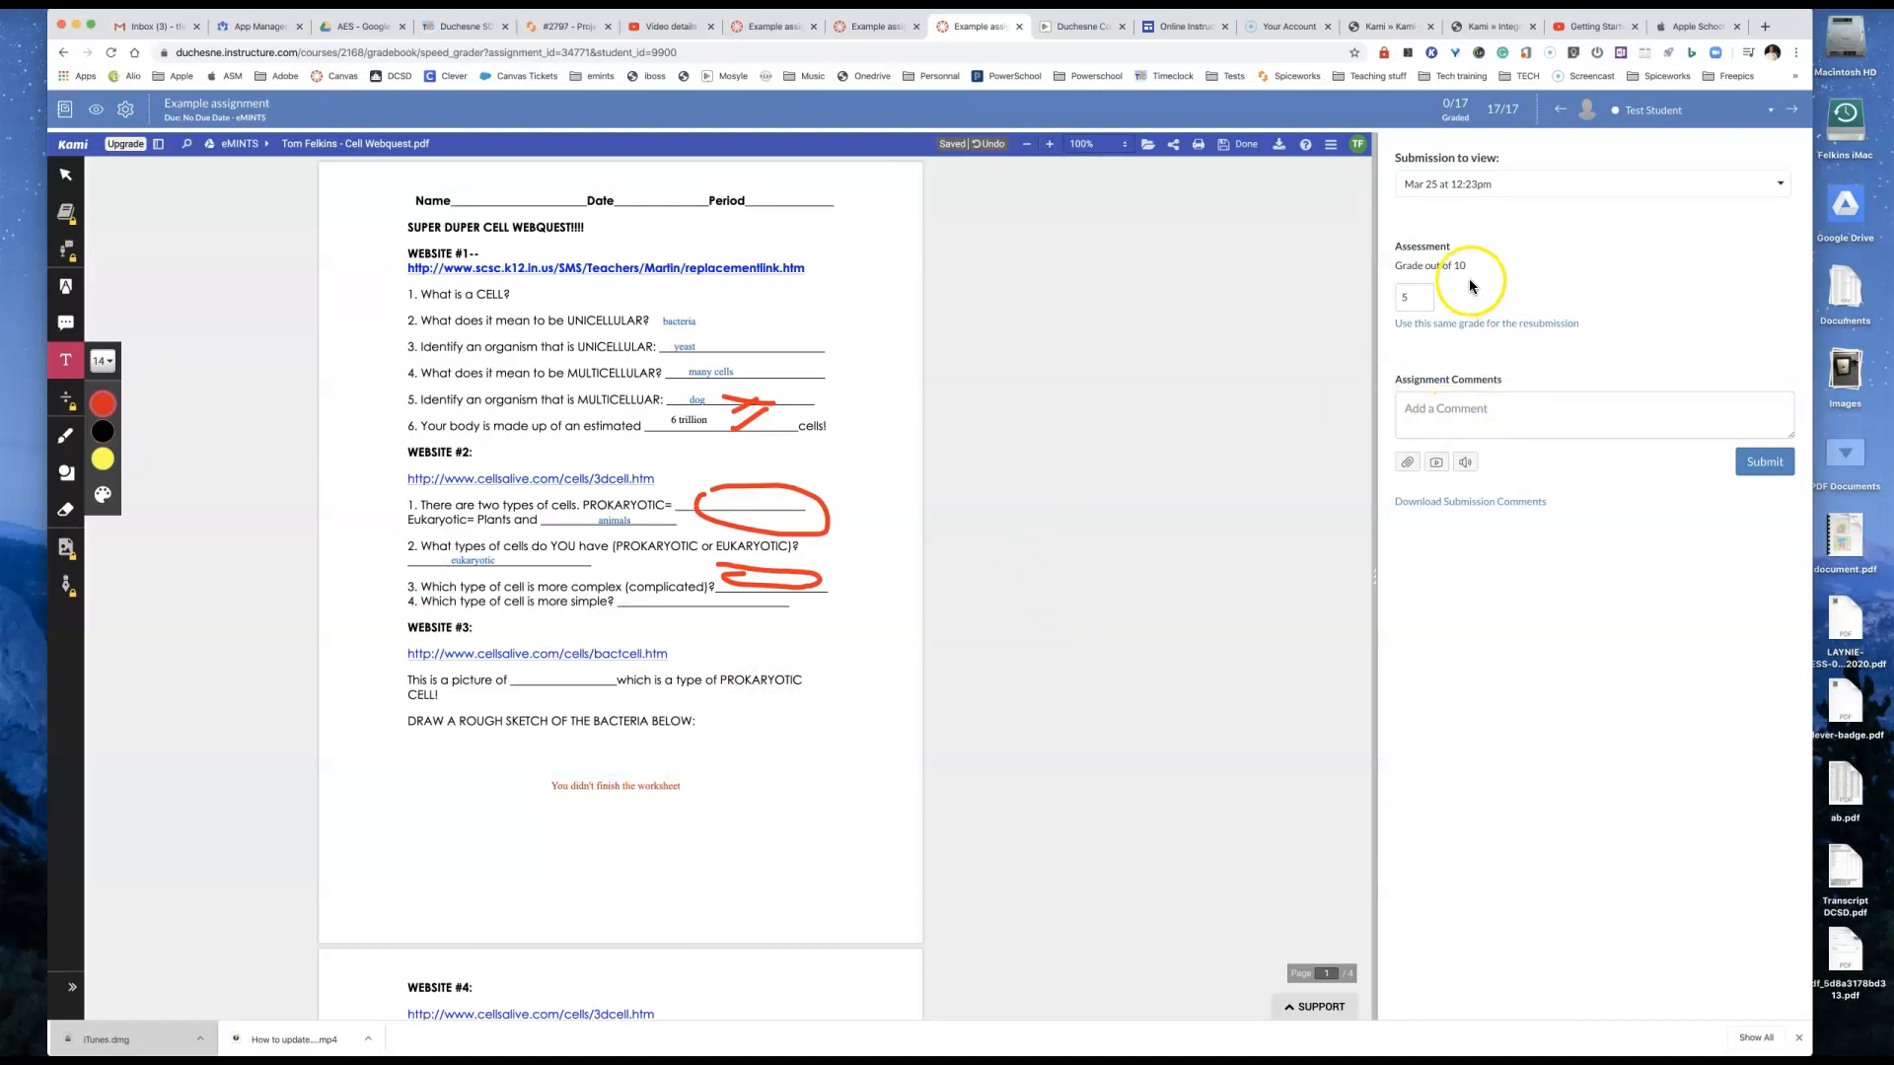
Step: Grade the test student's submission 3 out of 10, submit it, and go to the gradebook
{"action": "left_click", "coordinate": [1412, 296]}
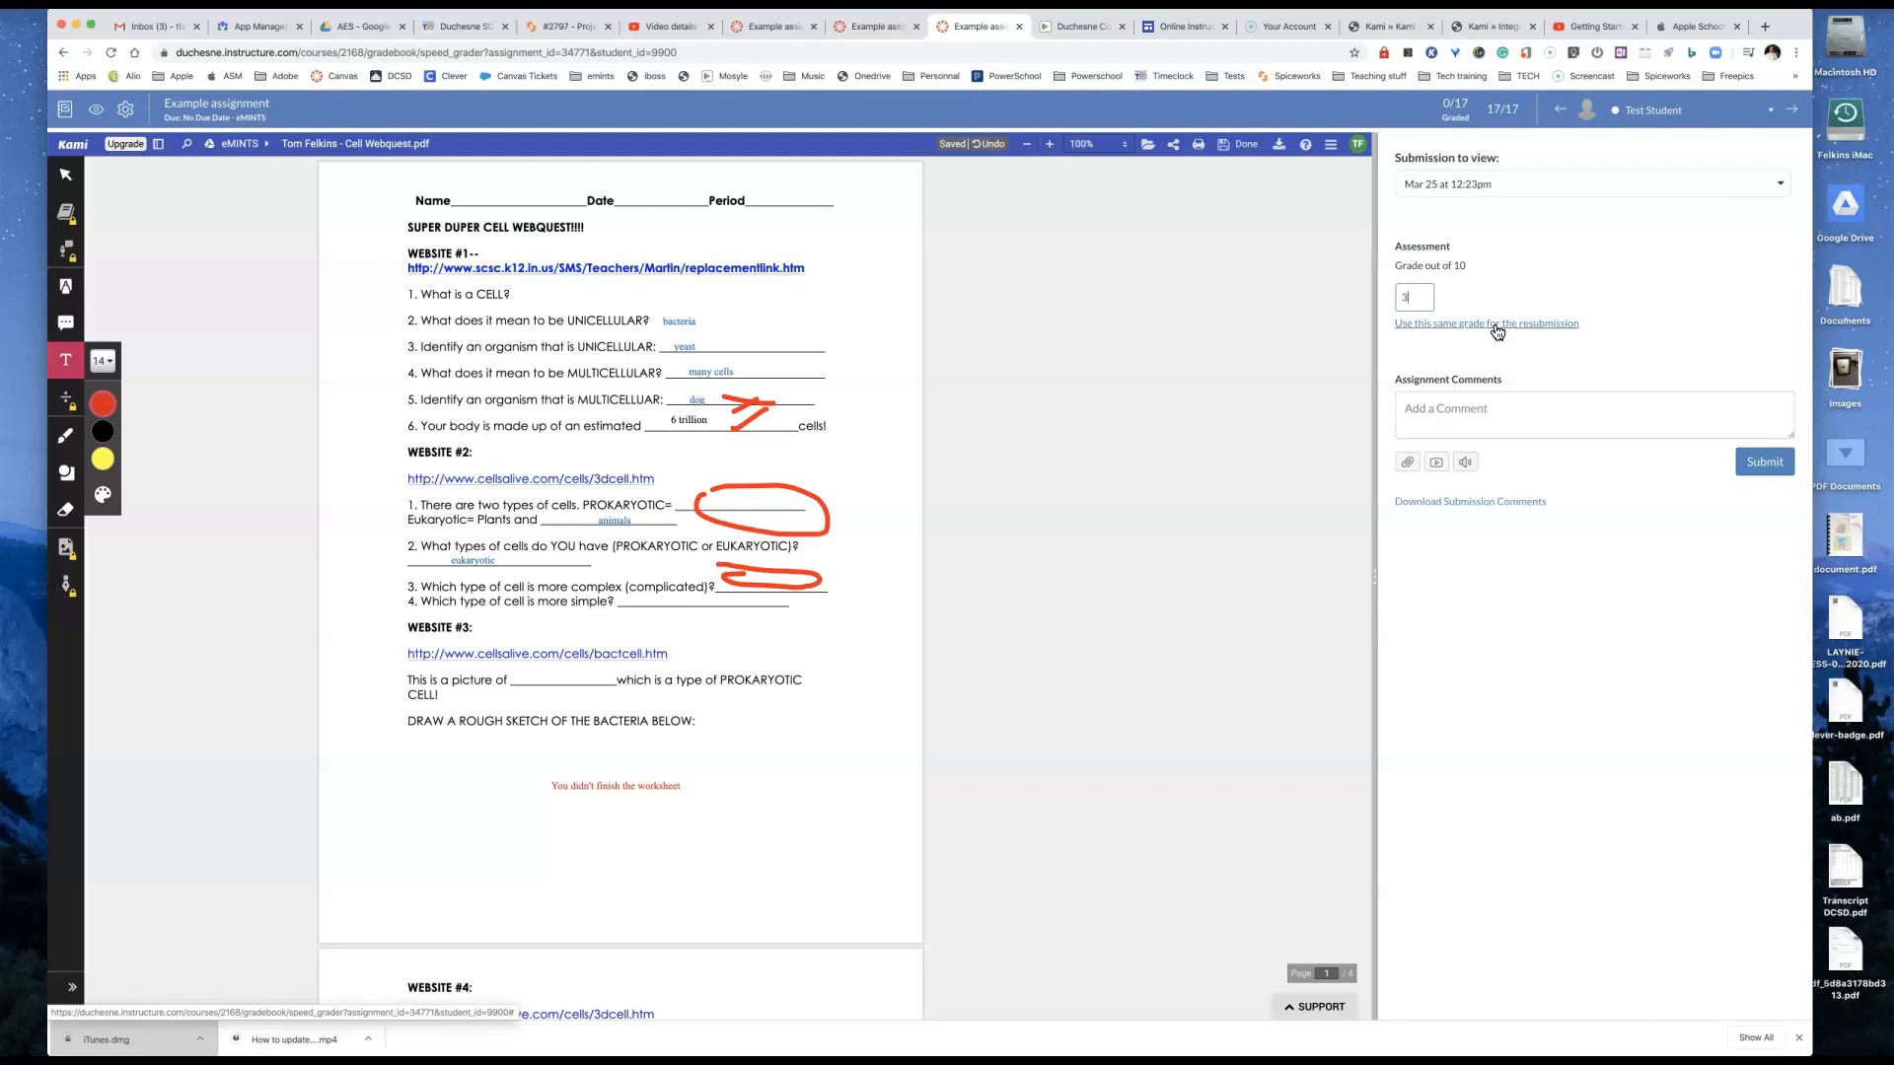
{"action": "left_click", "coordinate": [1755, 462]}
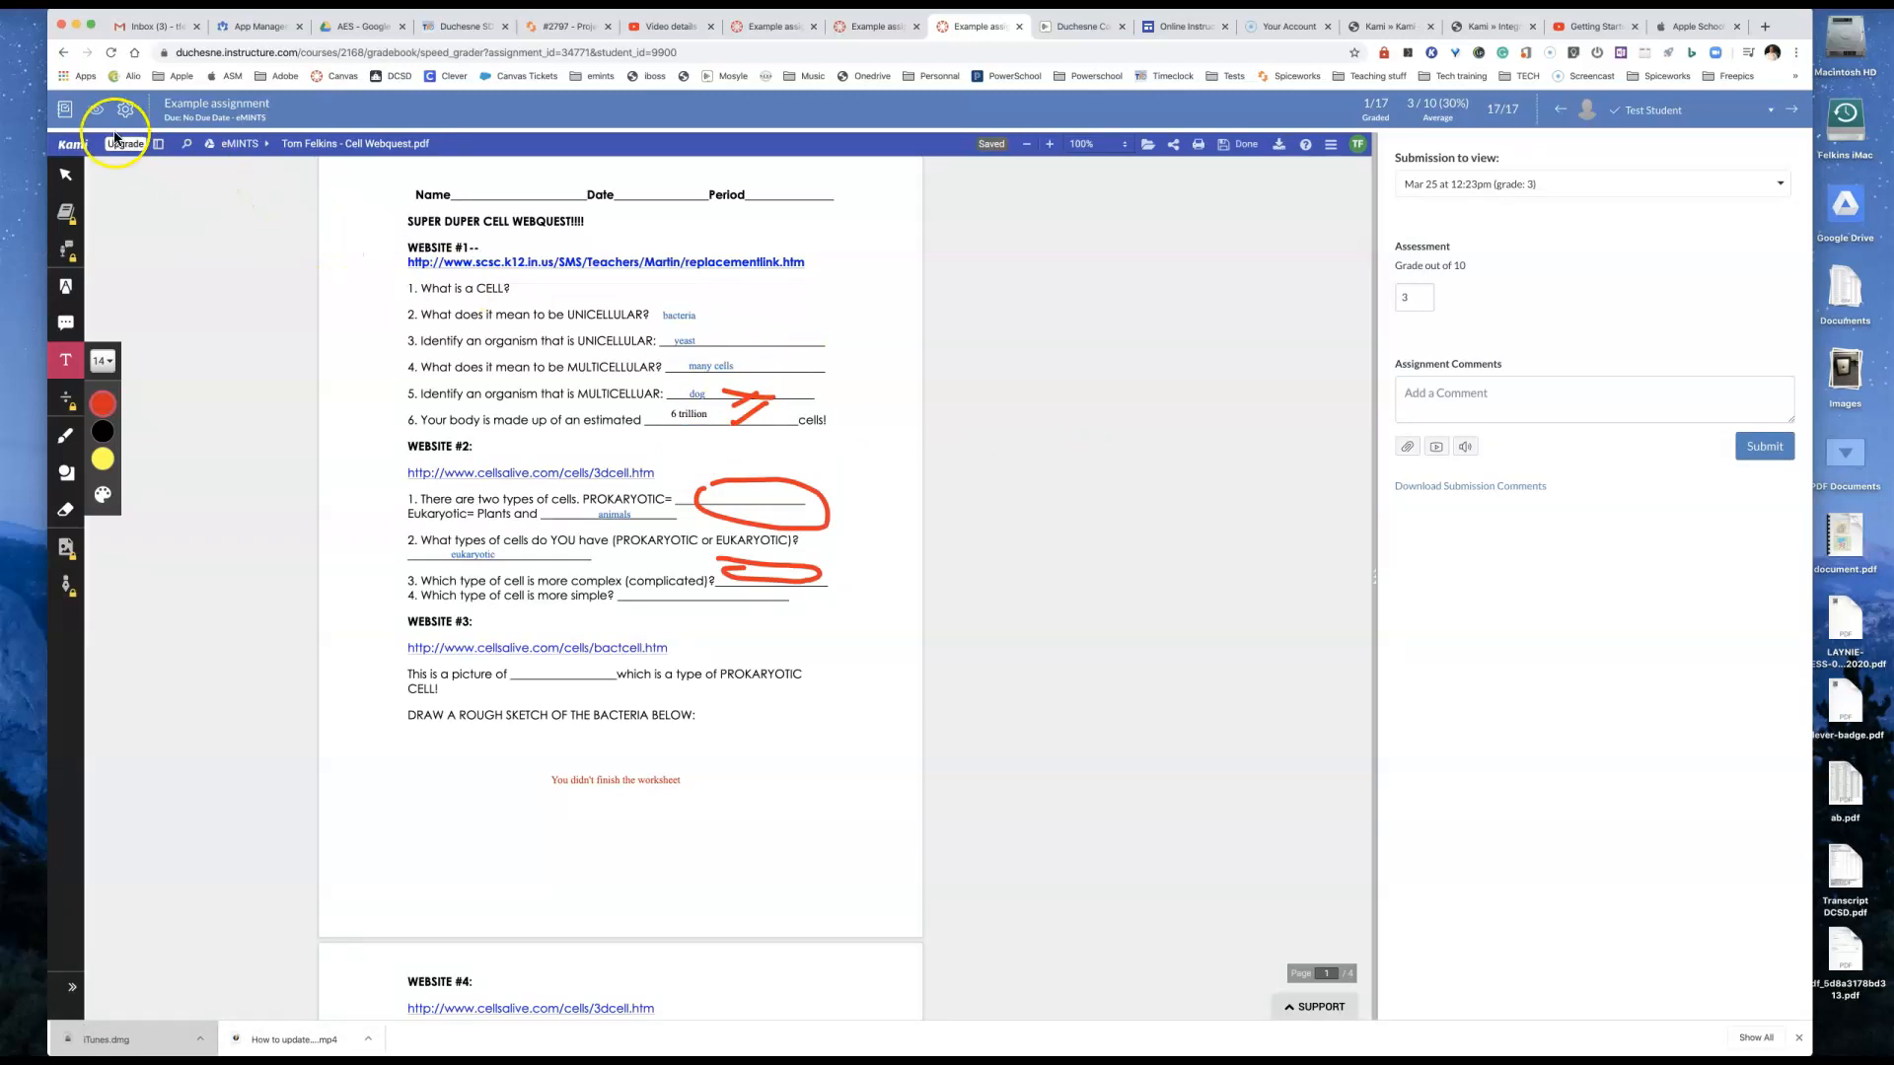
{"action": "left_click", "coordinate": [64, 109]}
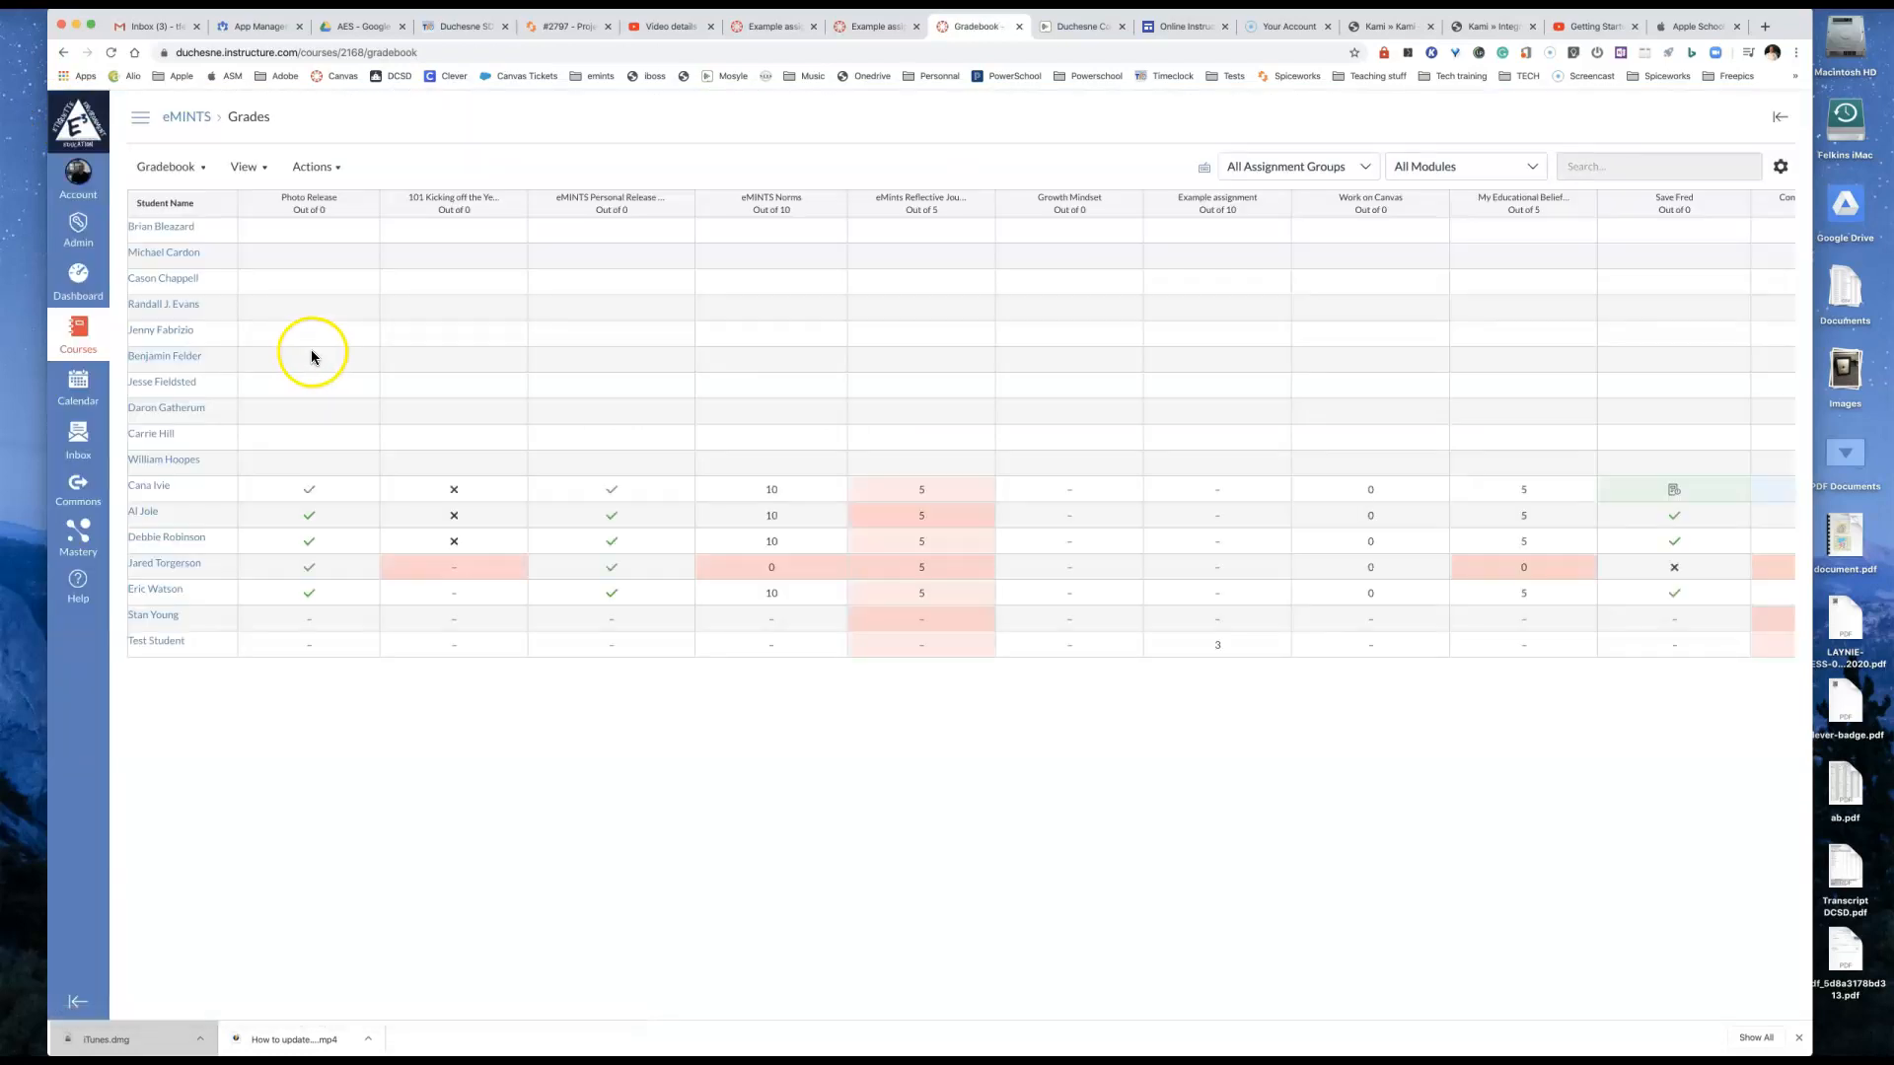
Step: Open the eMINTS course in Student View and view the teacher's markings on the Example assignment worksheet
{"action": "left_click", "coordinate": [78, 276]}
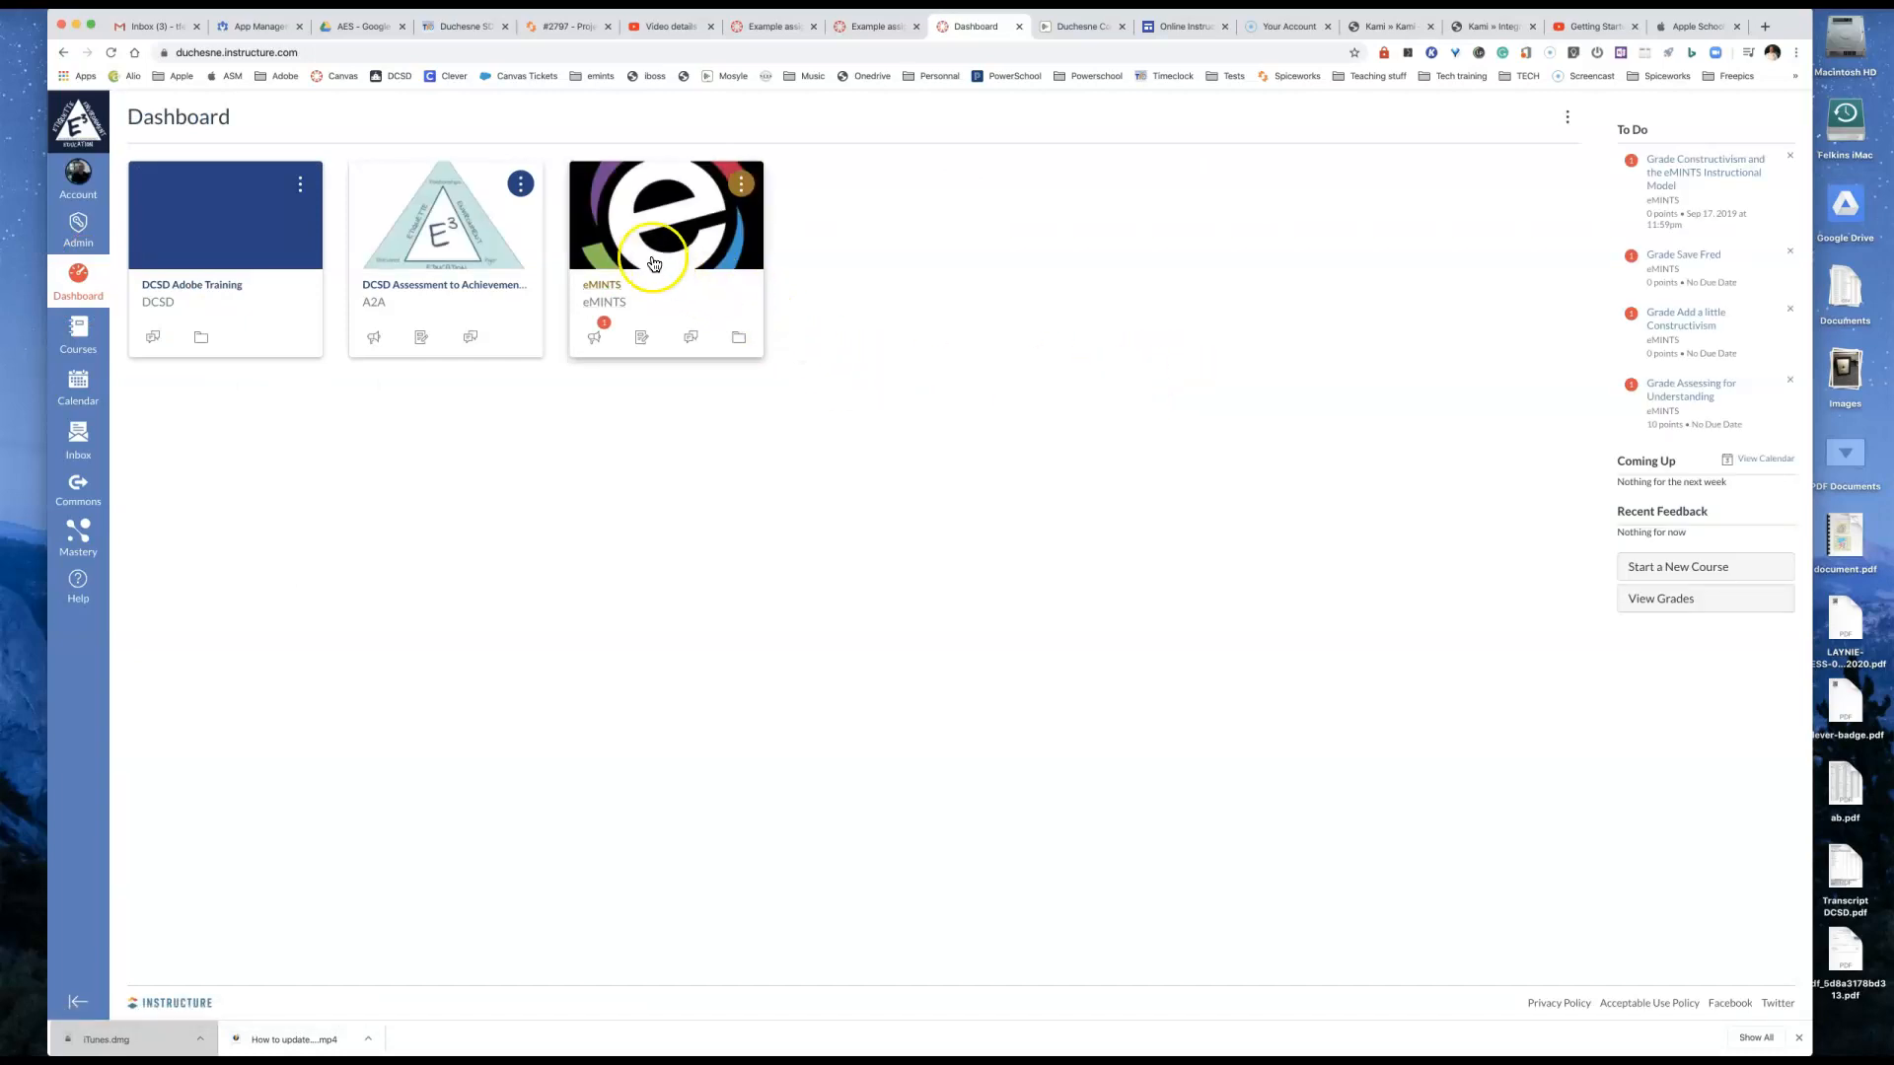
{"action": "left_click", "coordinate": [653, 264]}
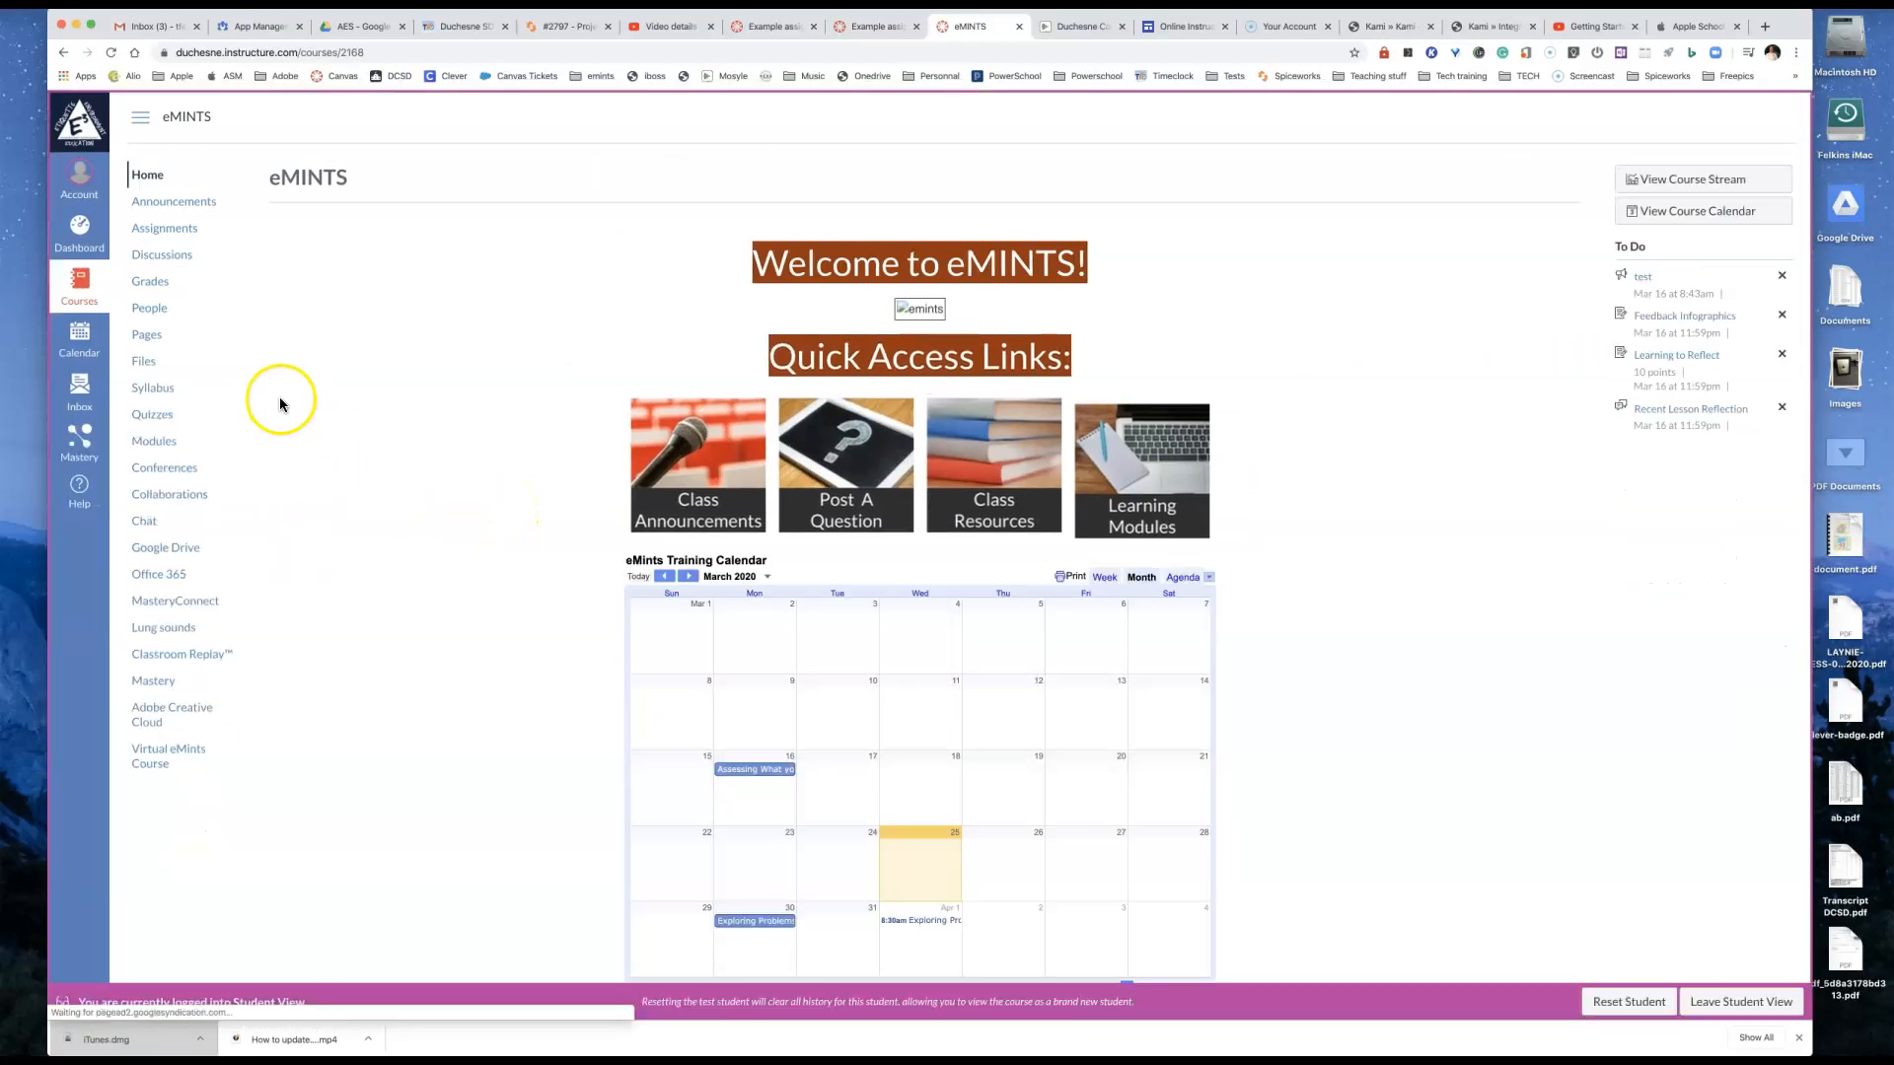
{"action": "left_click", "coordinate": [164, 227]}
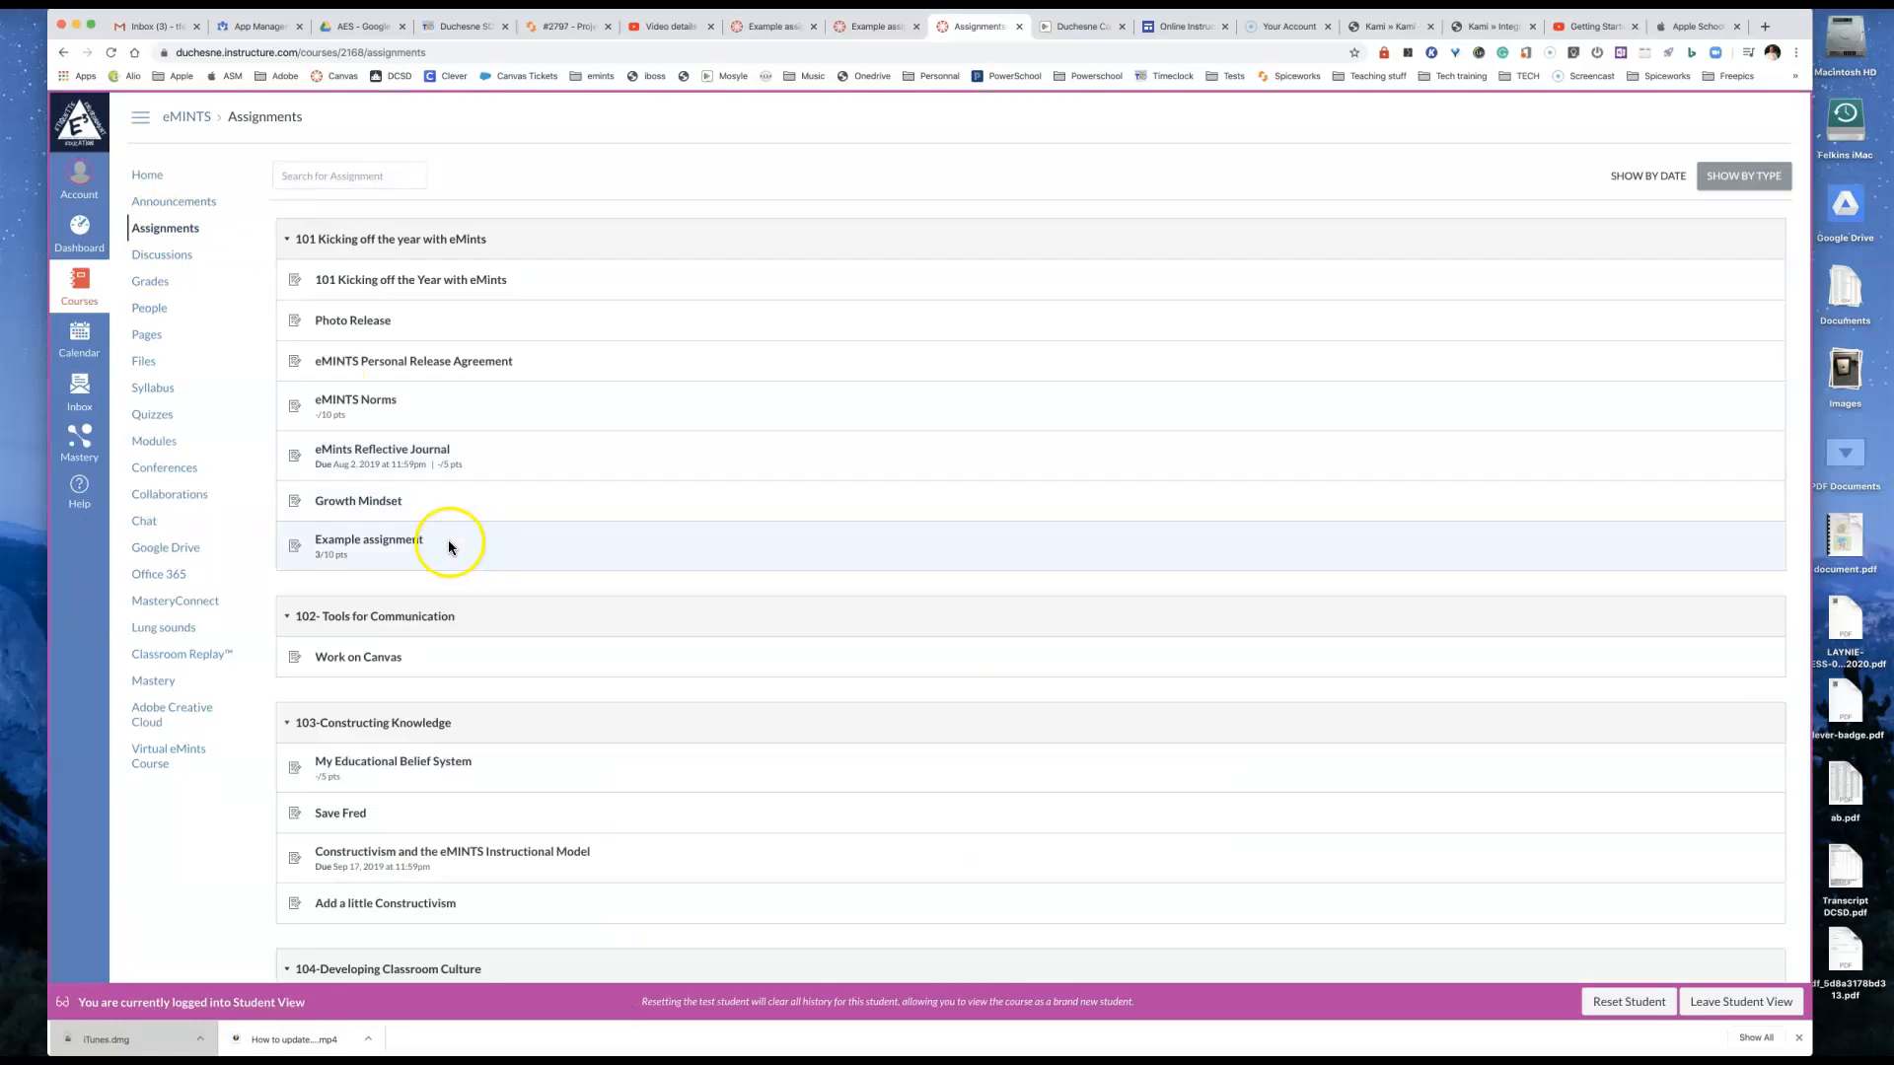
{"action": "left_click", "coordinate": [393, 541]}
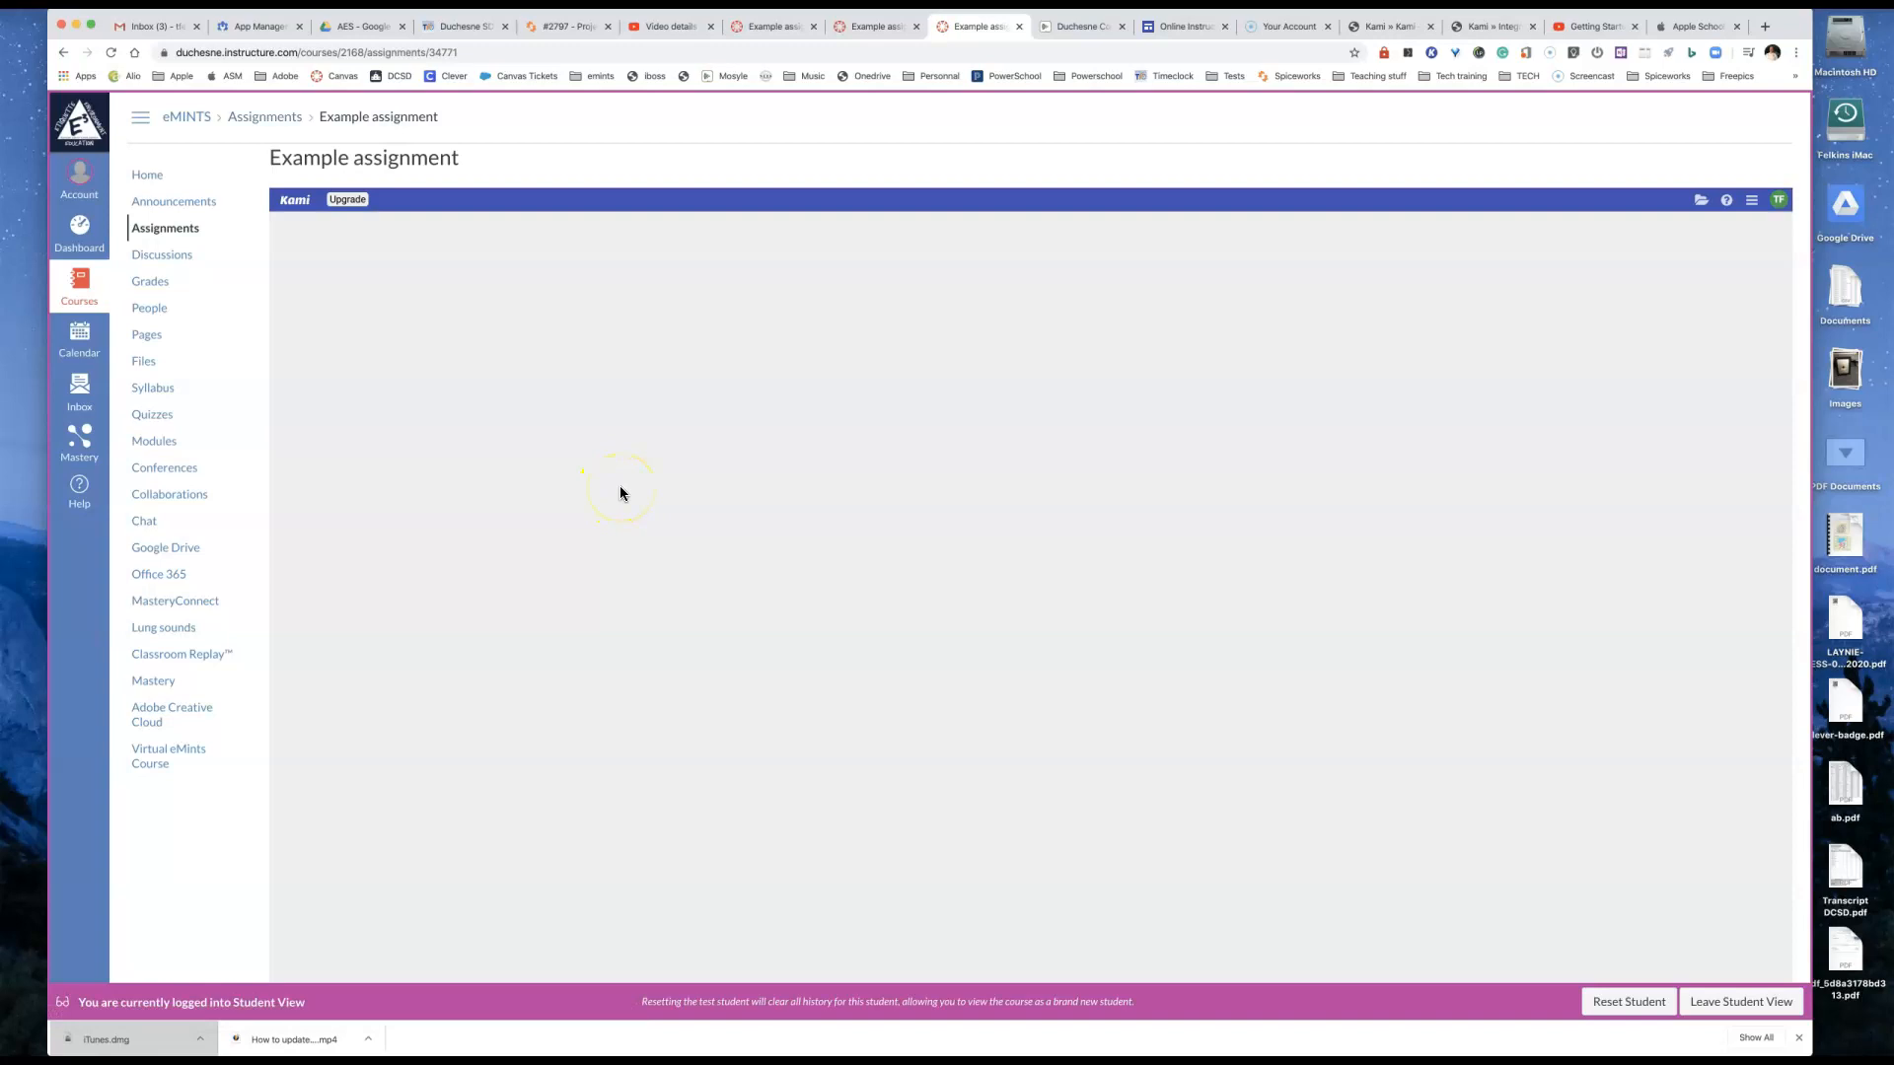
{"action": "left_click", "coordinate": [1509, 487]}
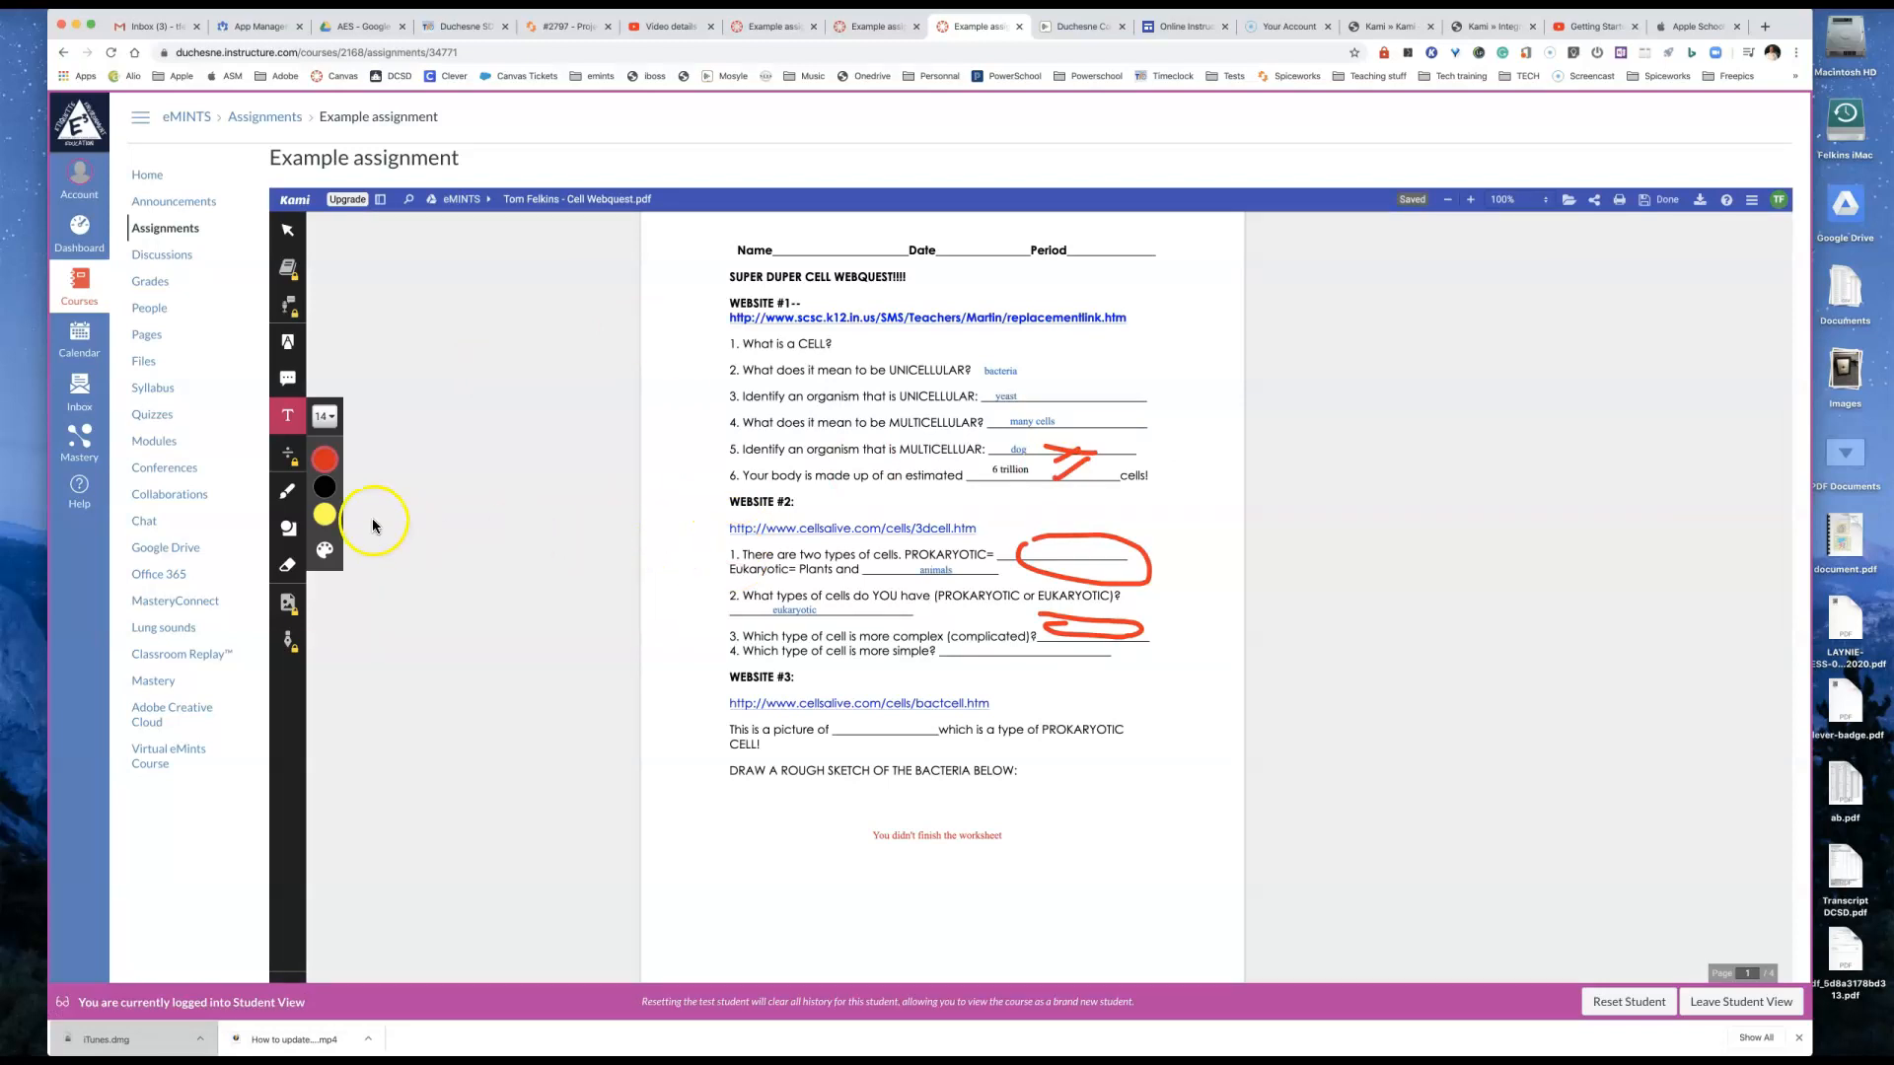
Step: Return to the course's assignment list and leave Student View
{"action": "left_click", "coordinate": [163, 230]}
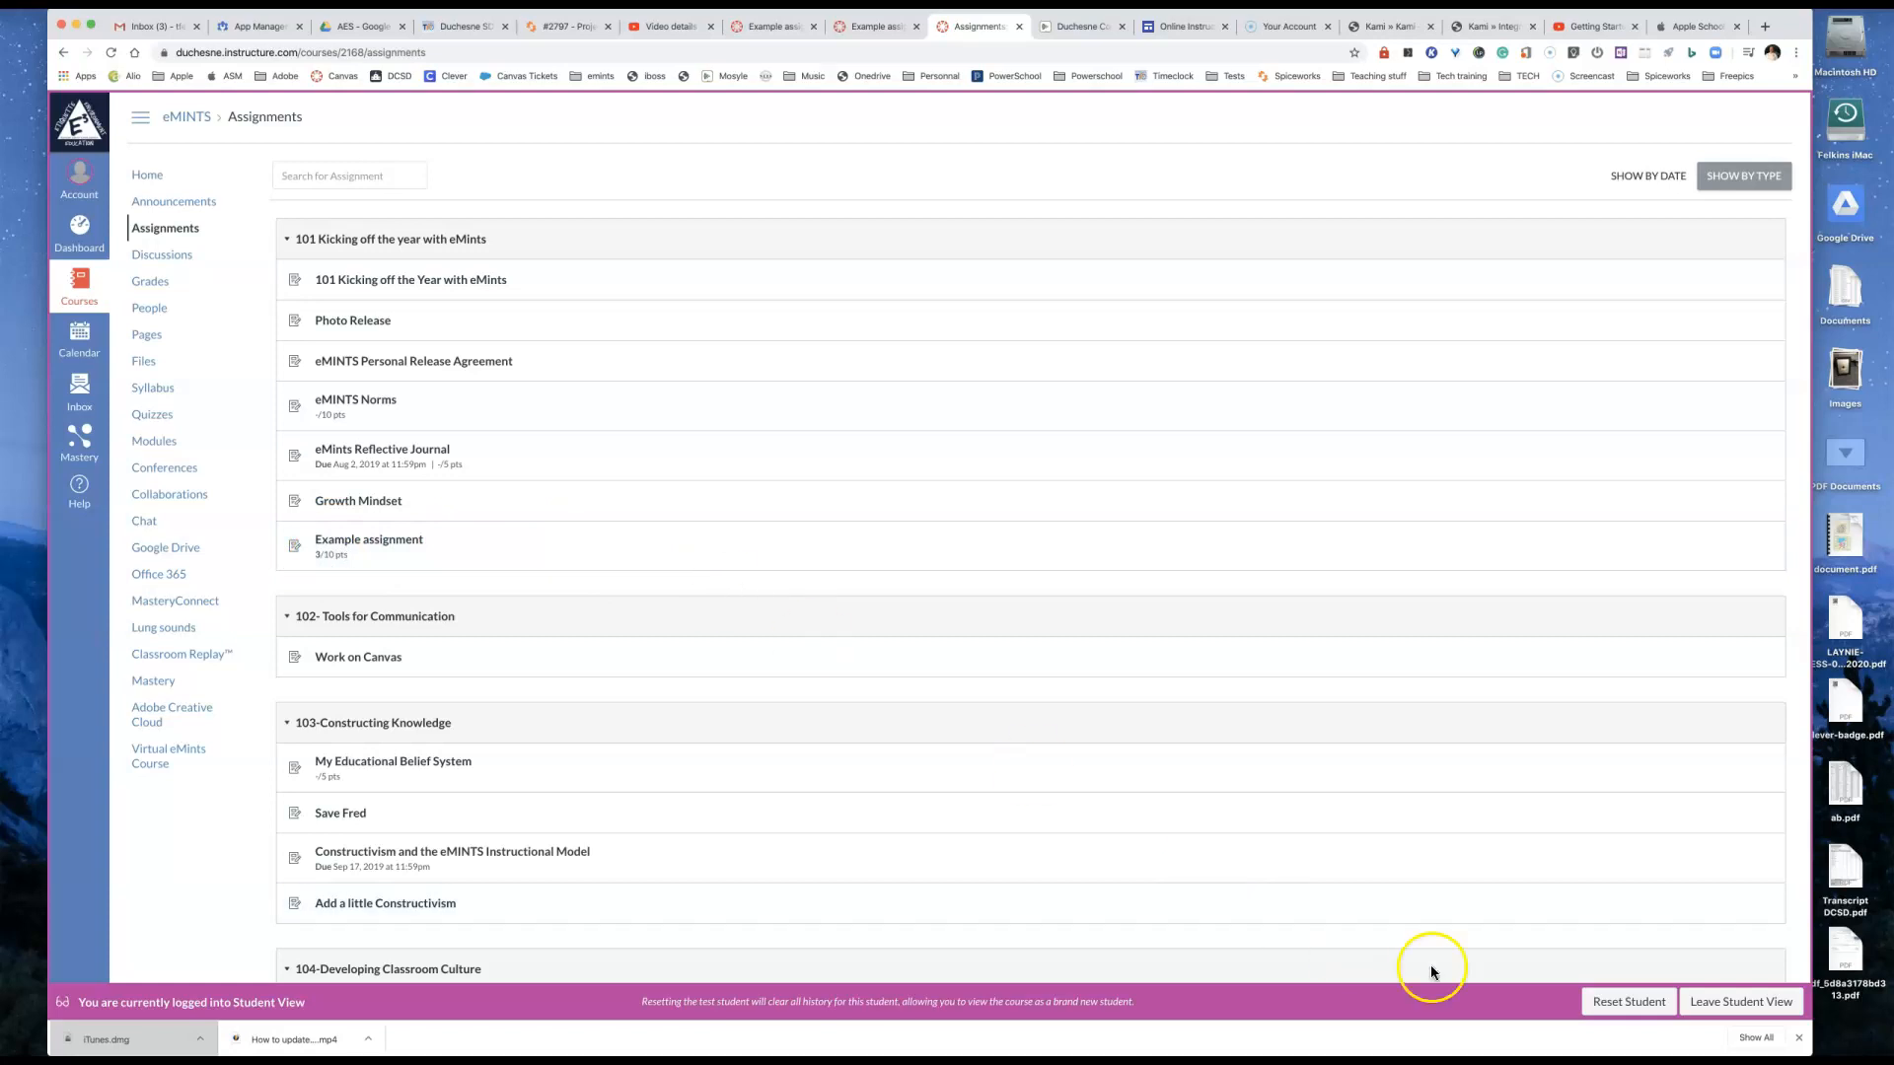
{"action": "left_click", "coordinate": [1741, 1001]}
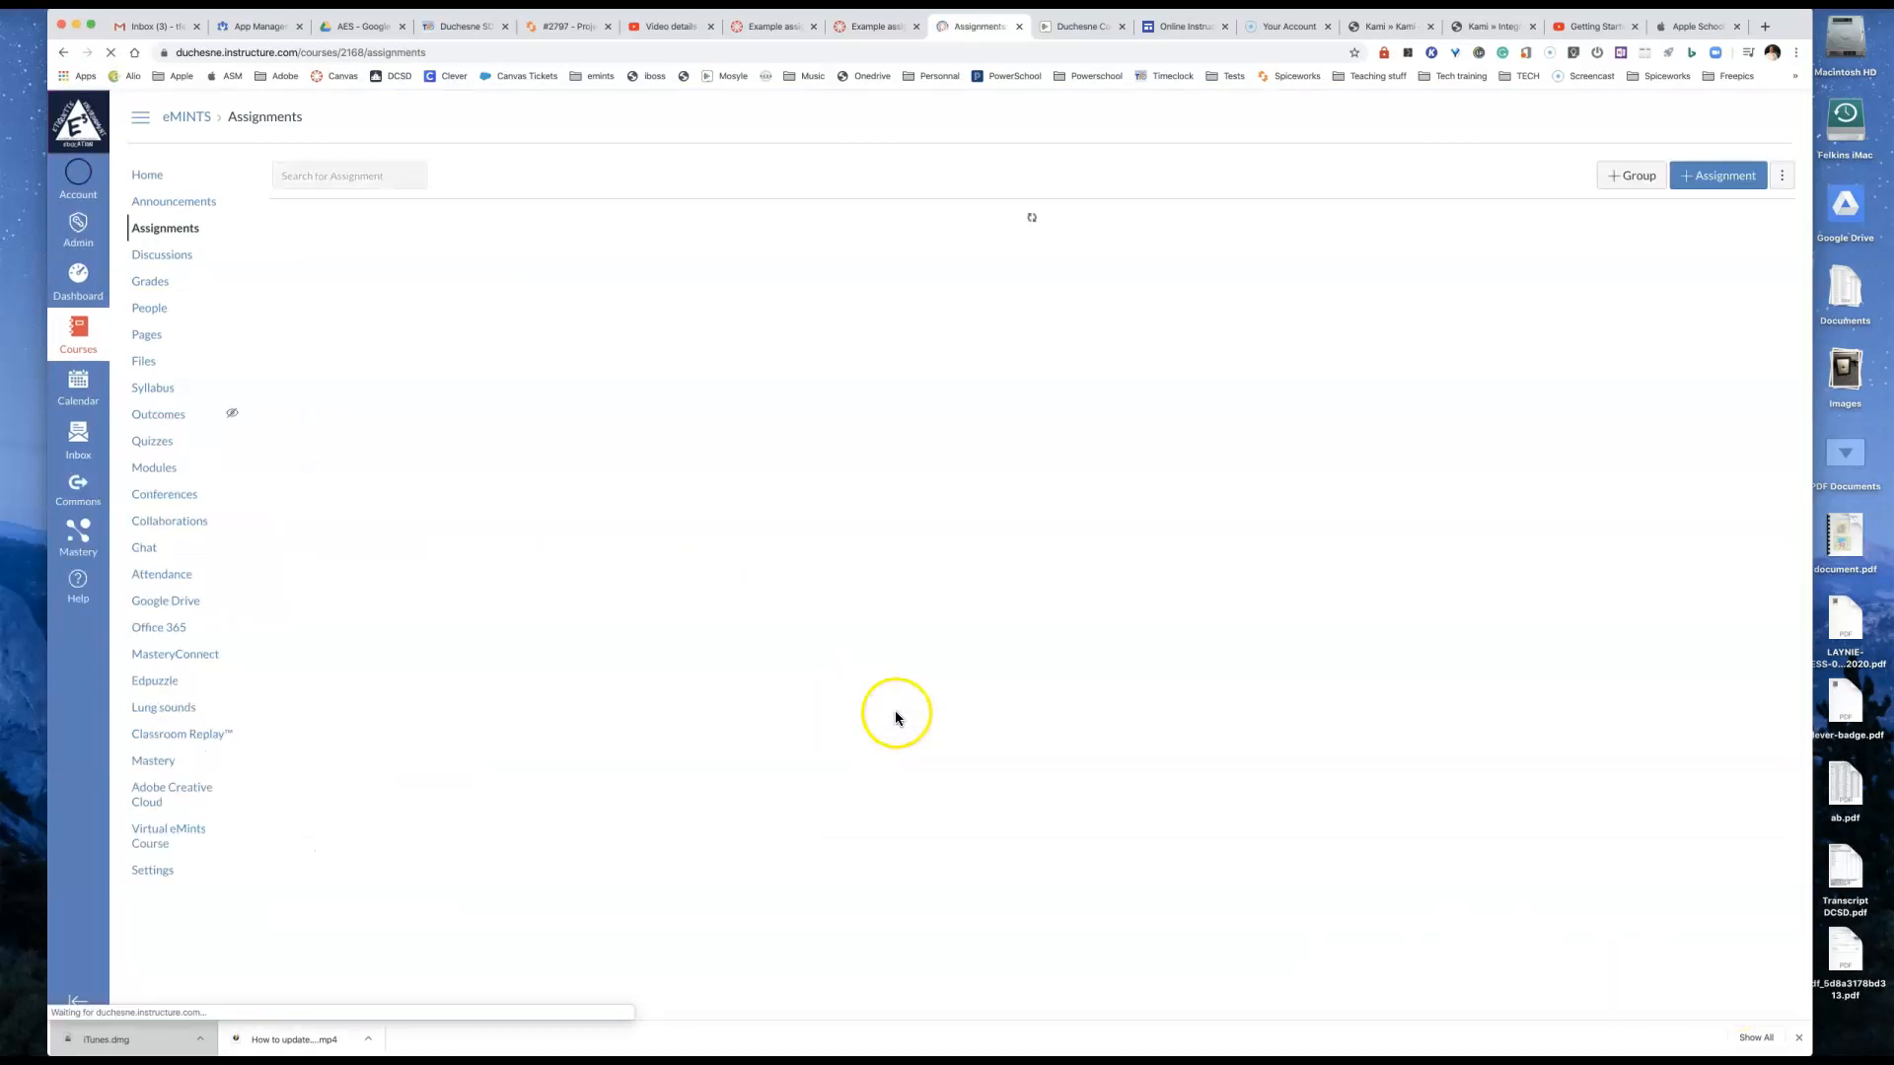